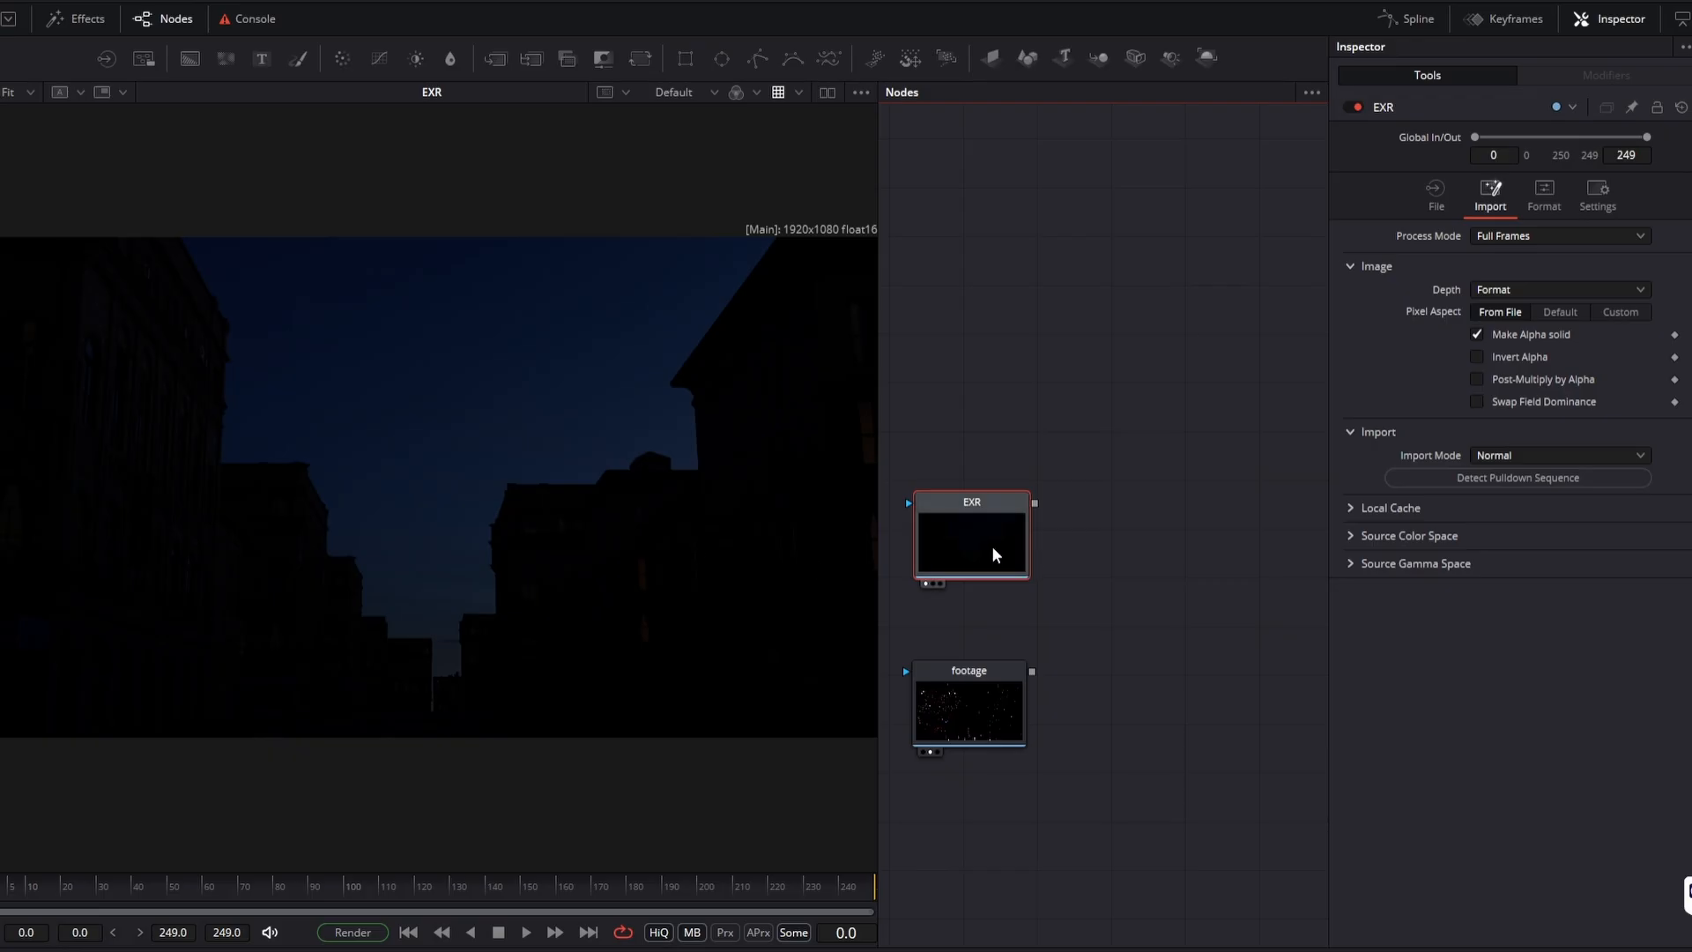
Preview the fireworks footage node in the viewer, toggling the viewer LUT and scrubbing the timeline
click(989, 739)
key(1)
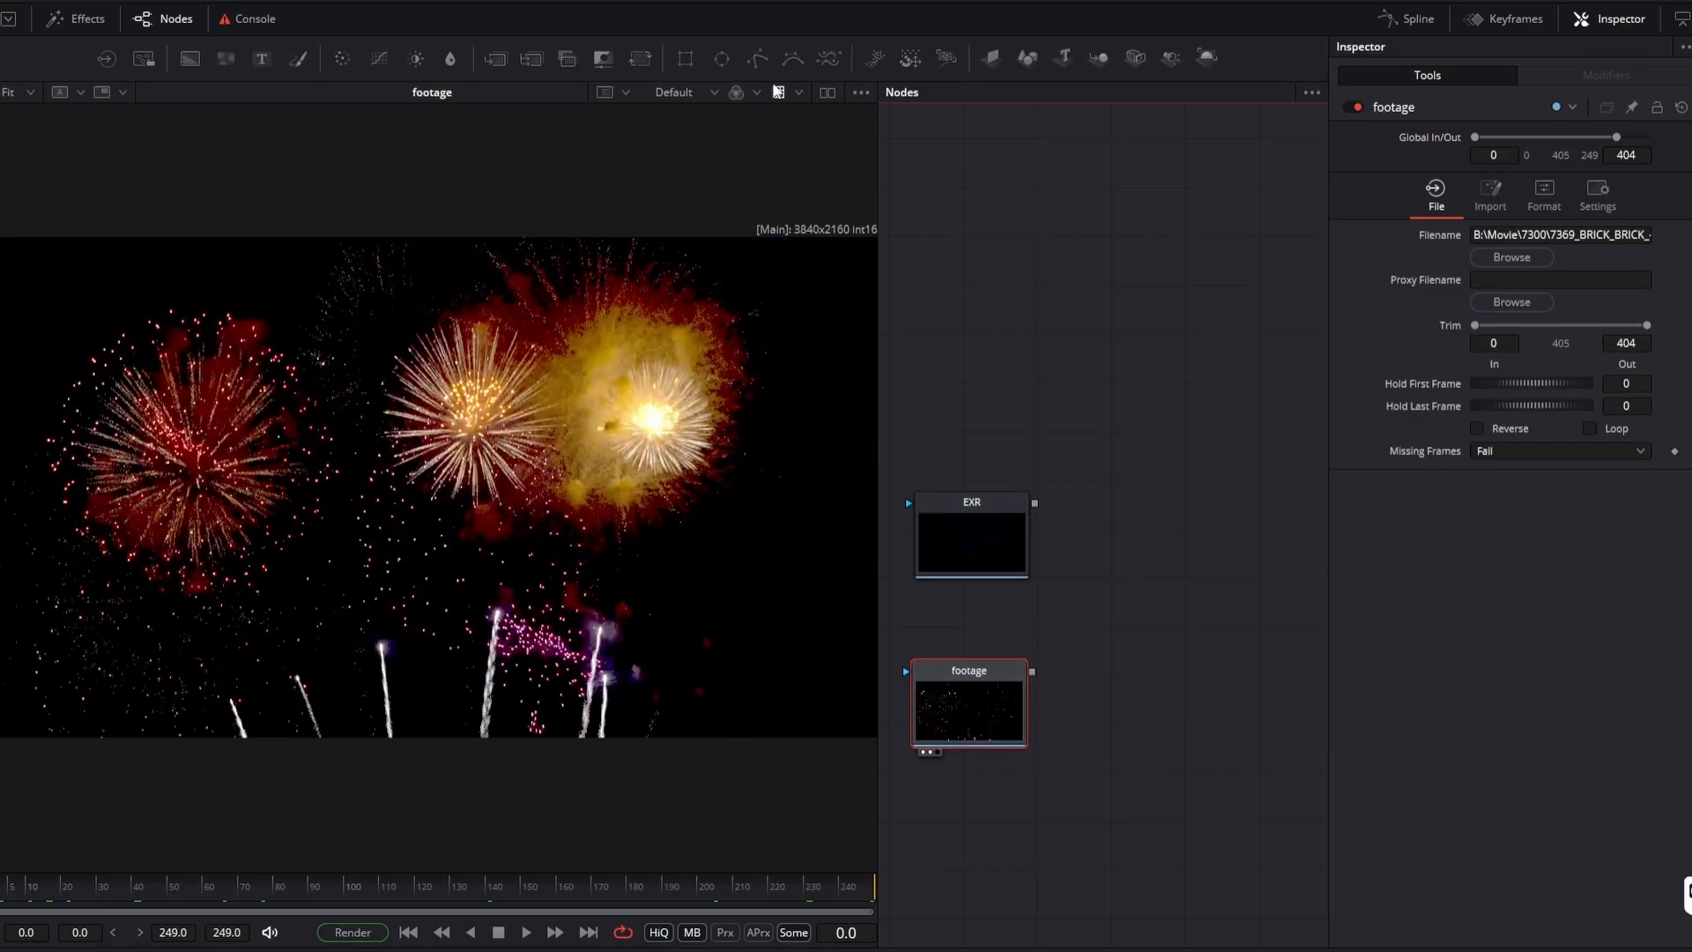
click(778, 93)
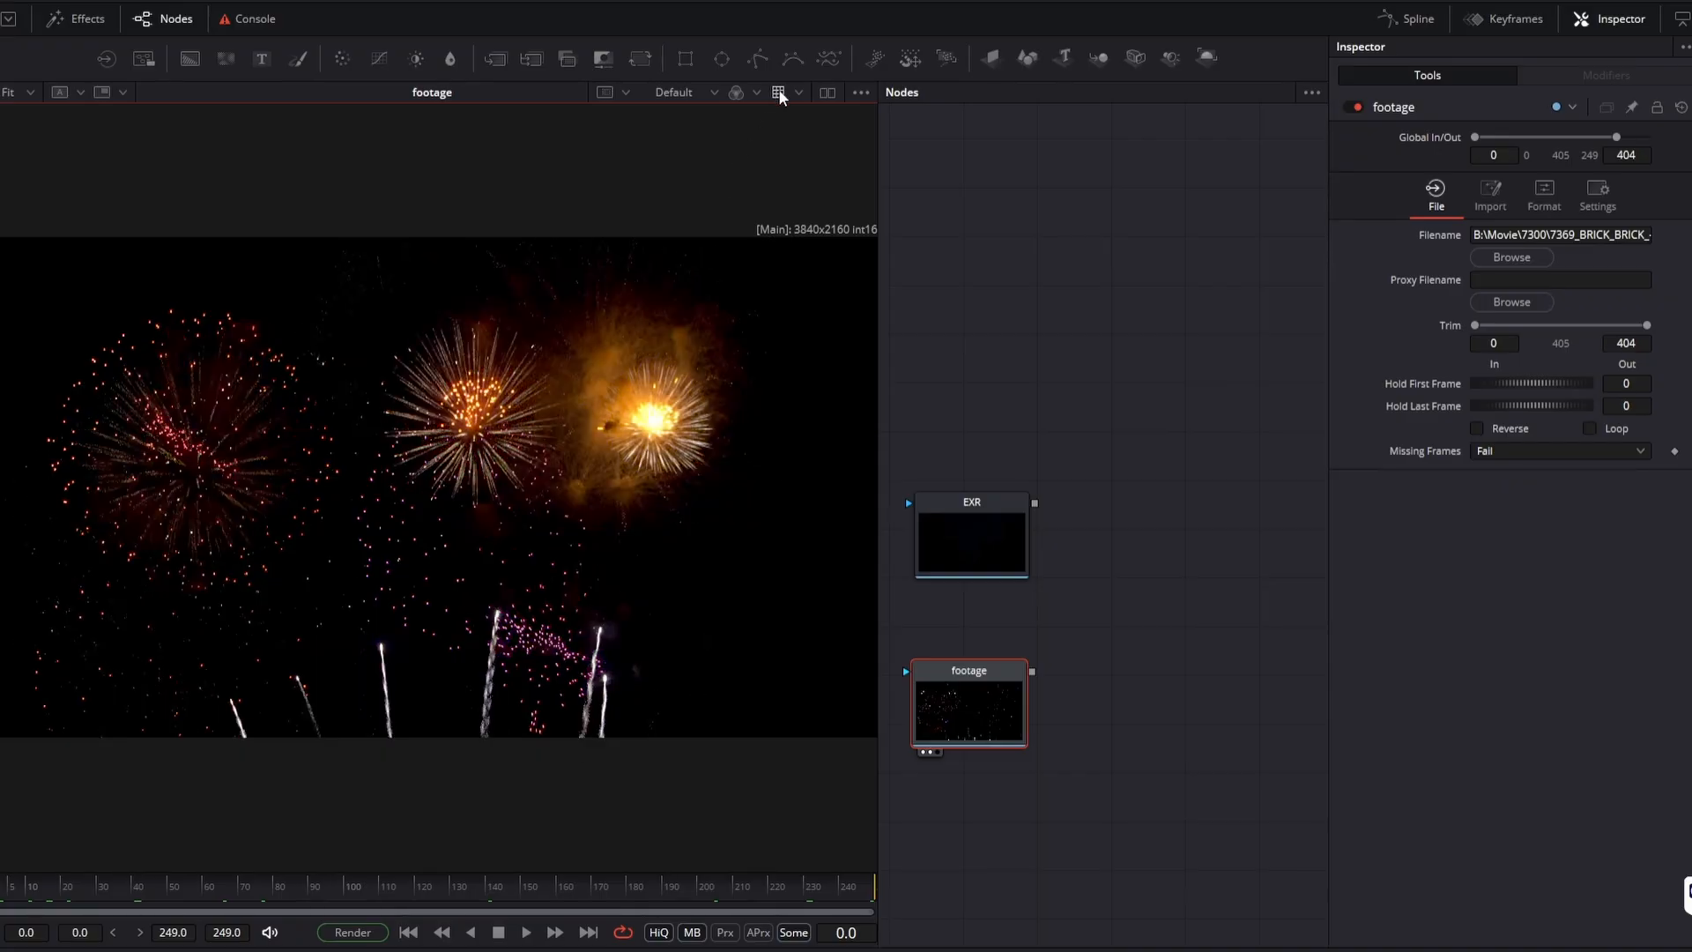
drag(198, 890, 2, 891)
Duplicate the EXR loader node above the original and rename the copy as Normal
click(918, 534)
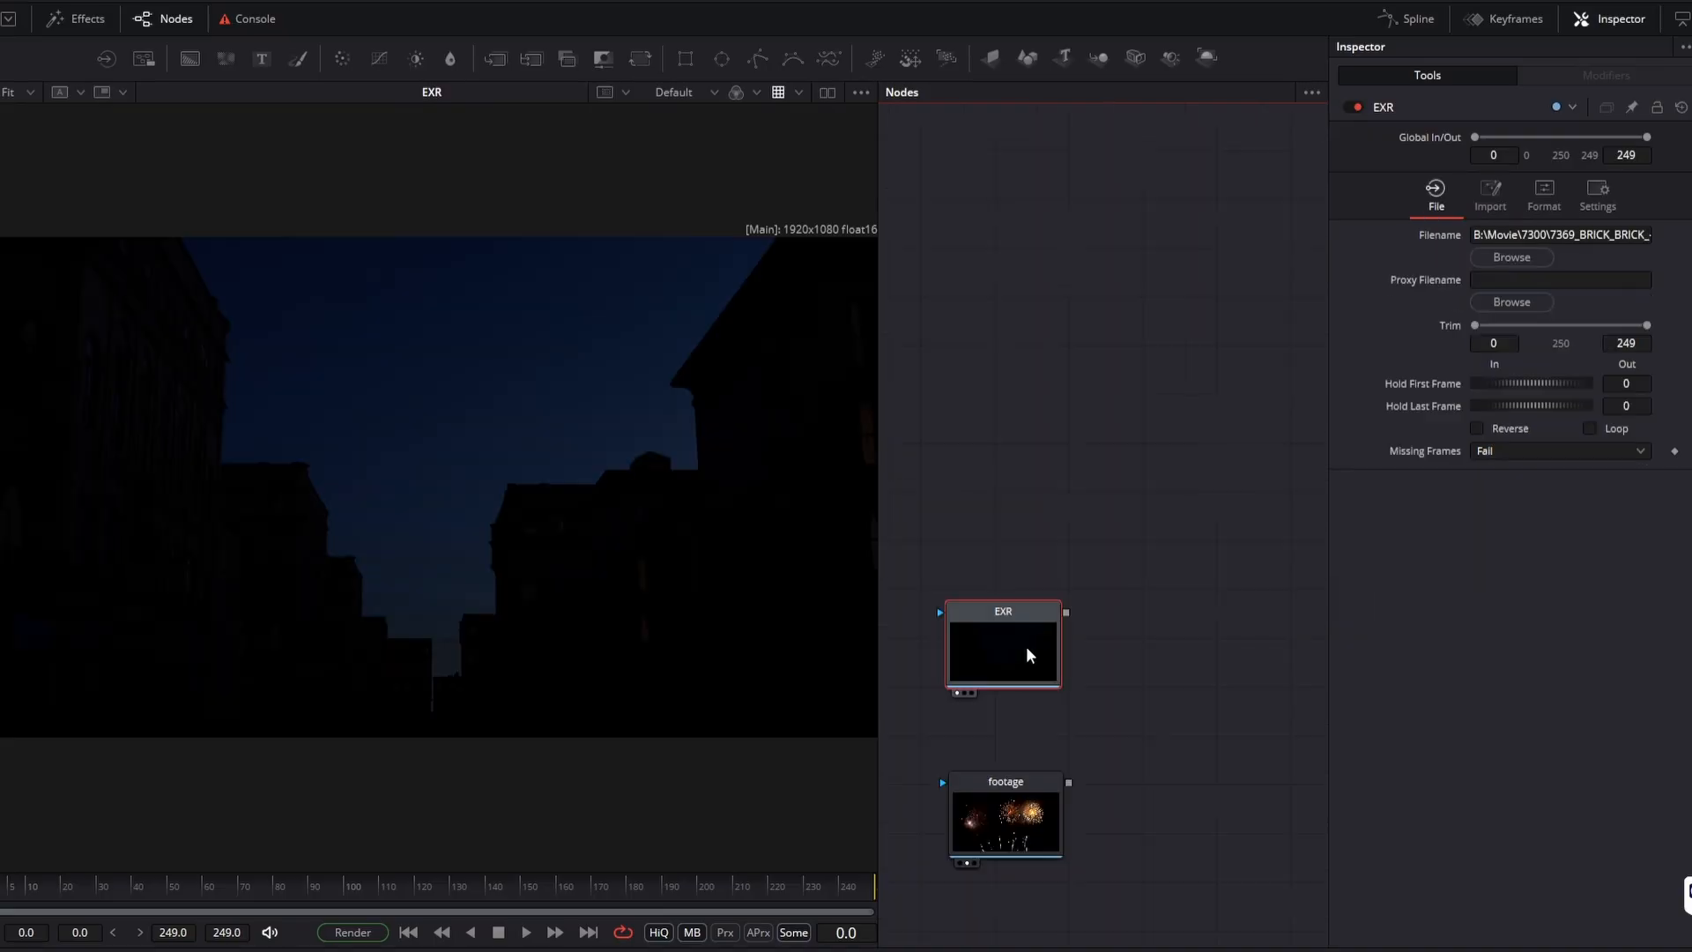
click(1001, 413)
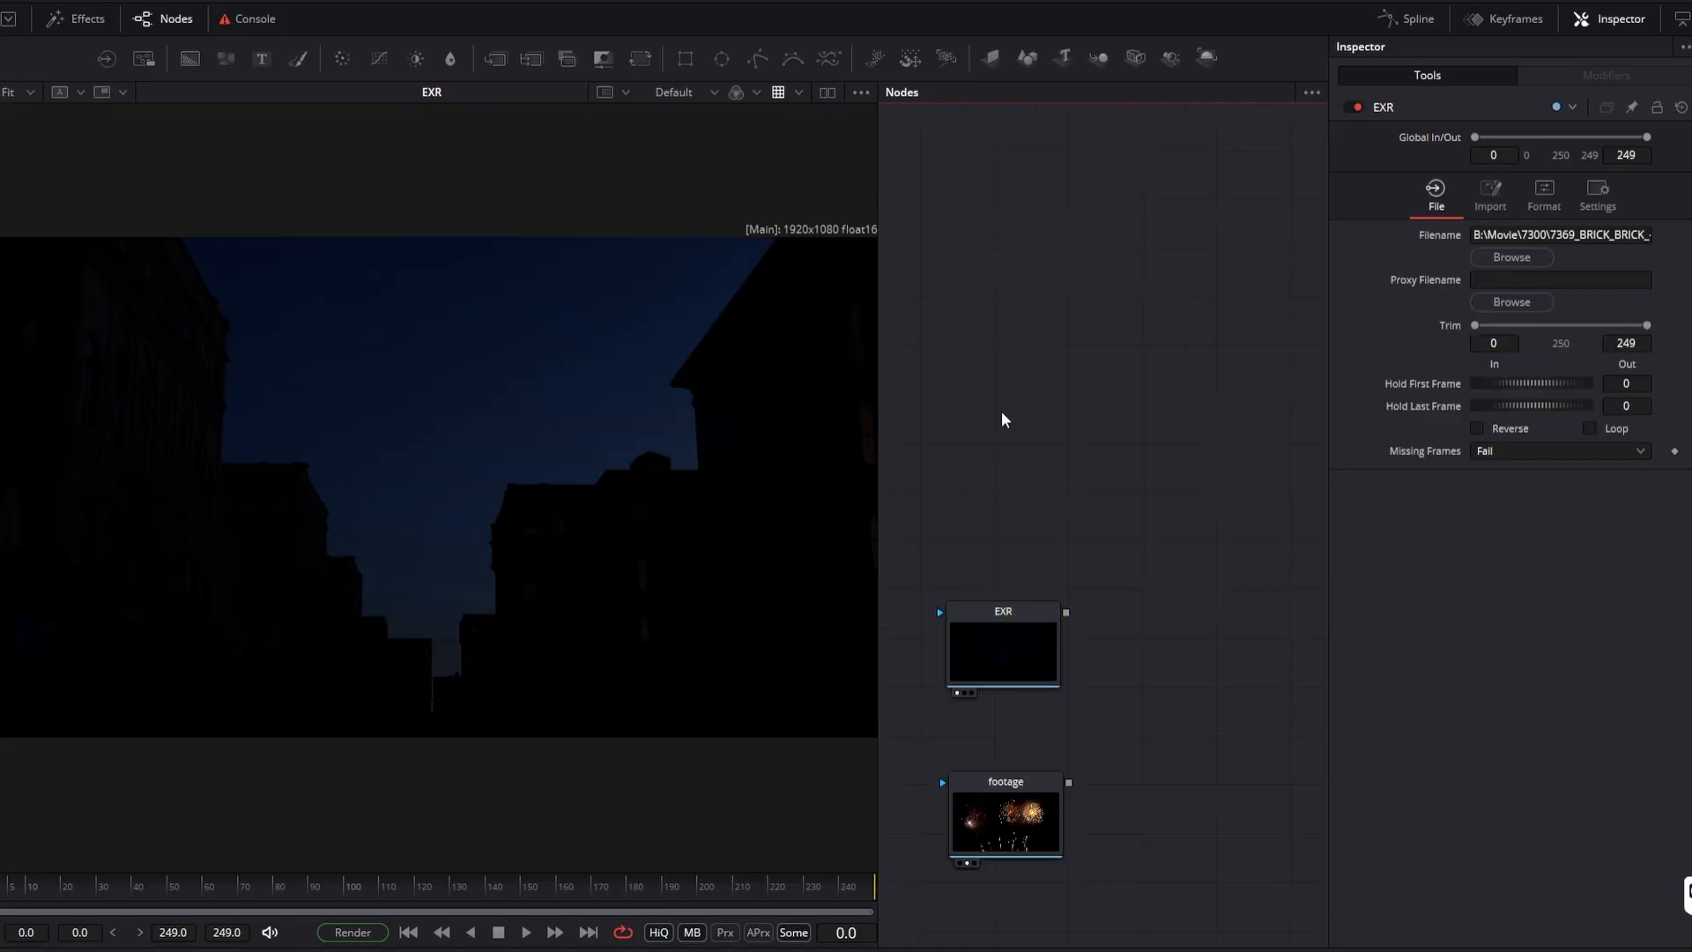
key(ctrl+v)
drag(990, 478, 1002, 495)
key(F2)
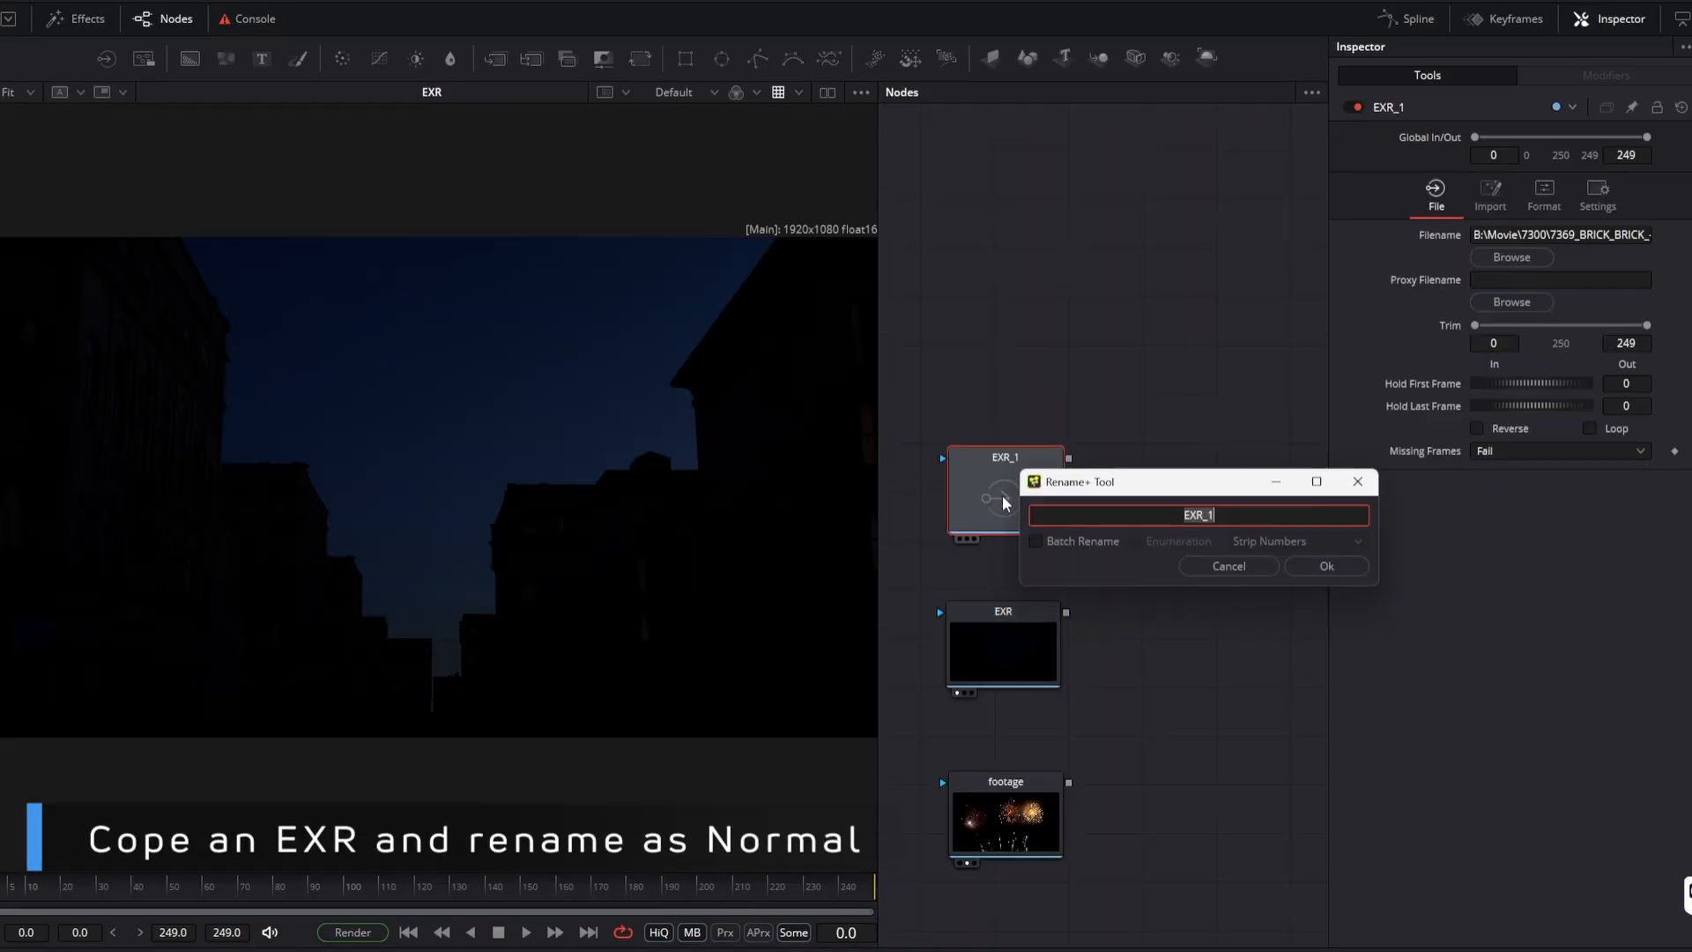
text(Normal)
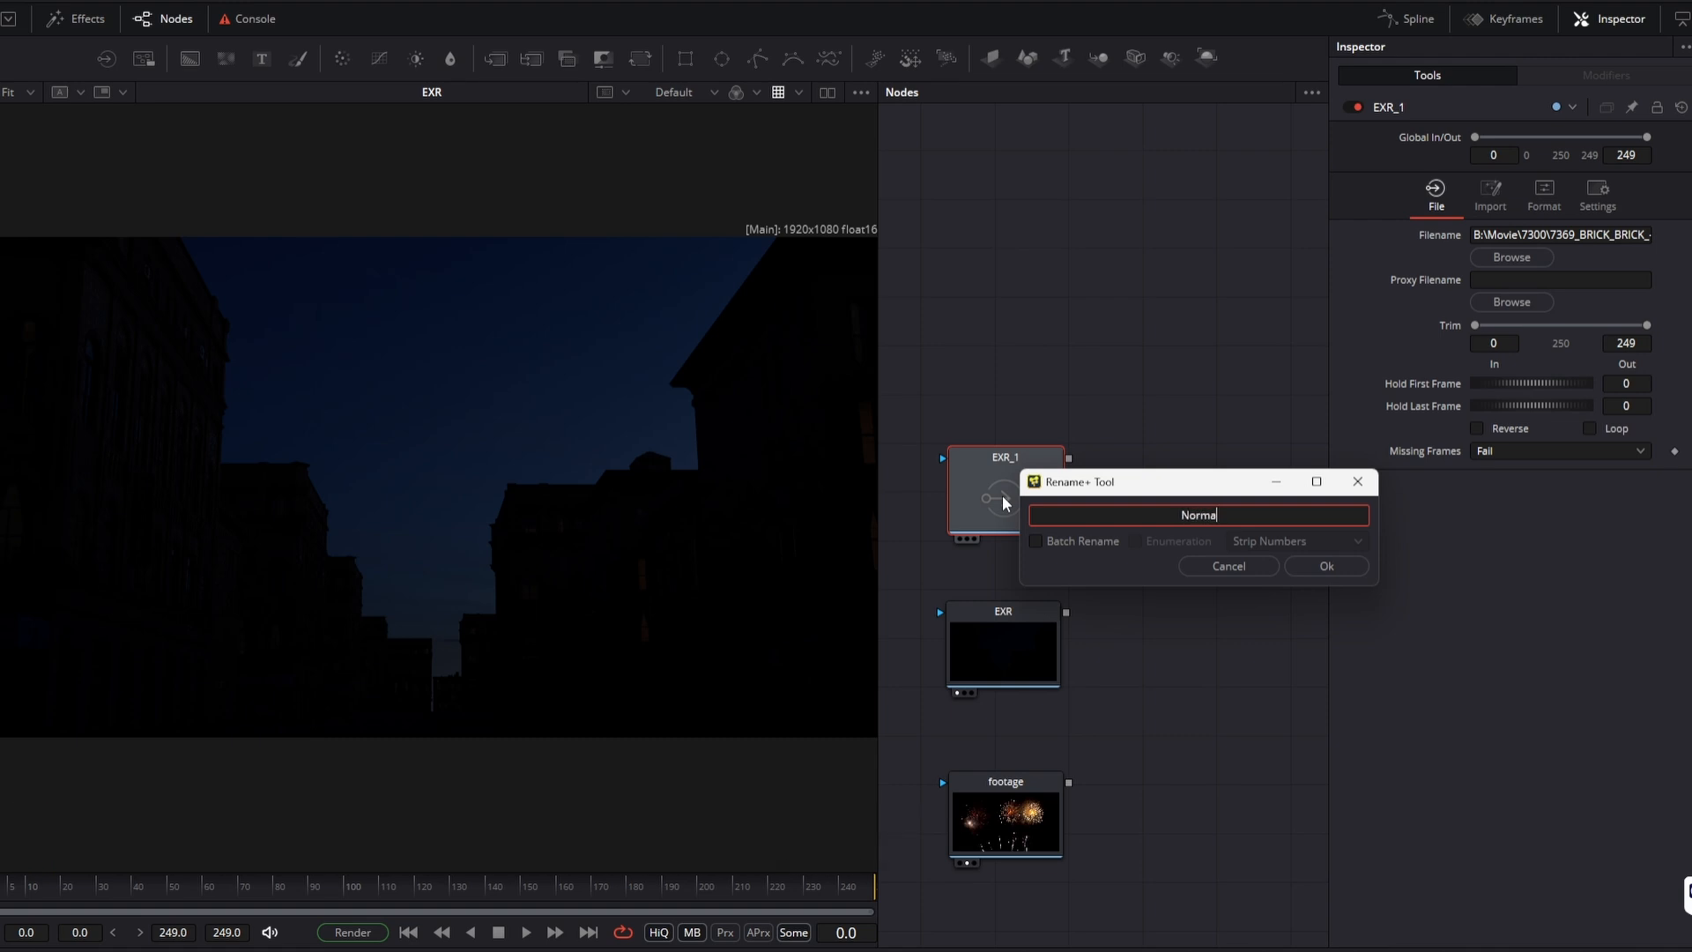
key(Return)
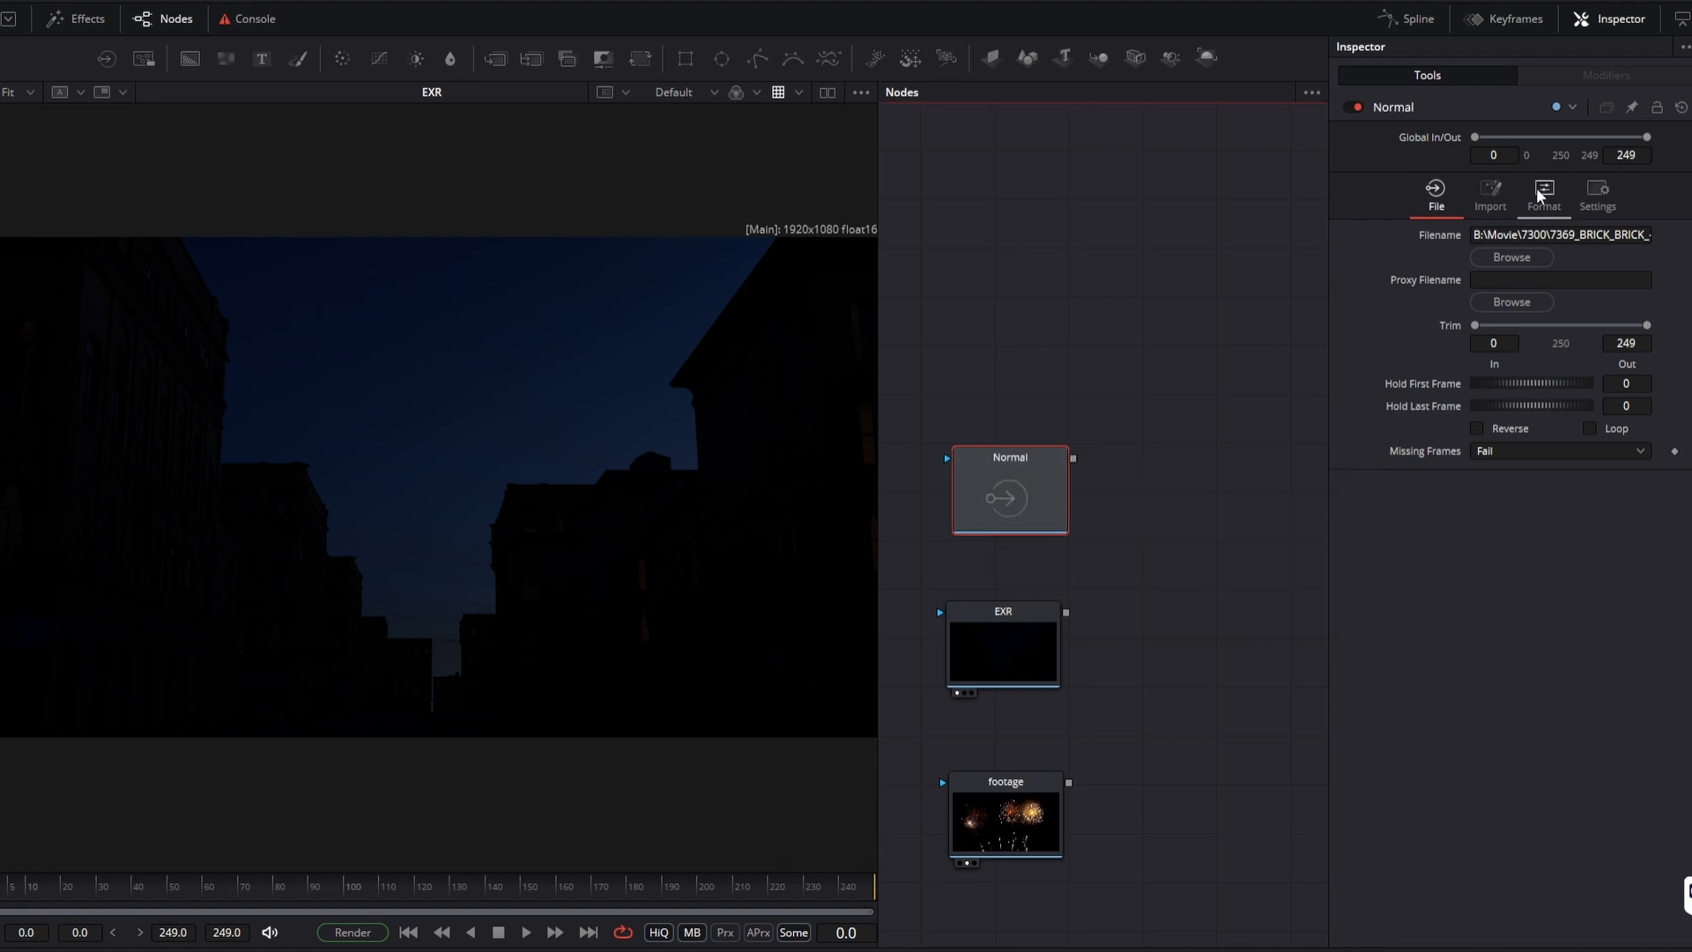
Disable the red, green and blue channels of the Normal node and display it in the viewer
click(1555, 204)
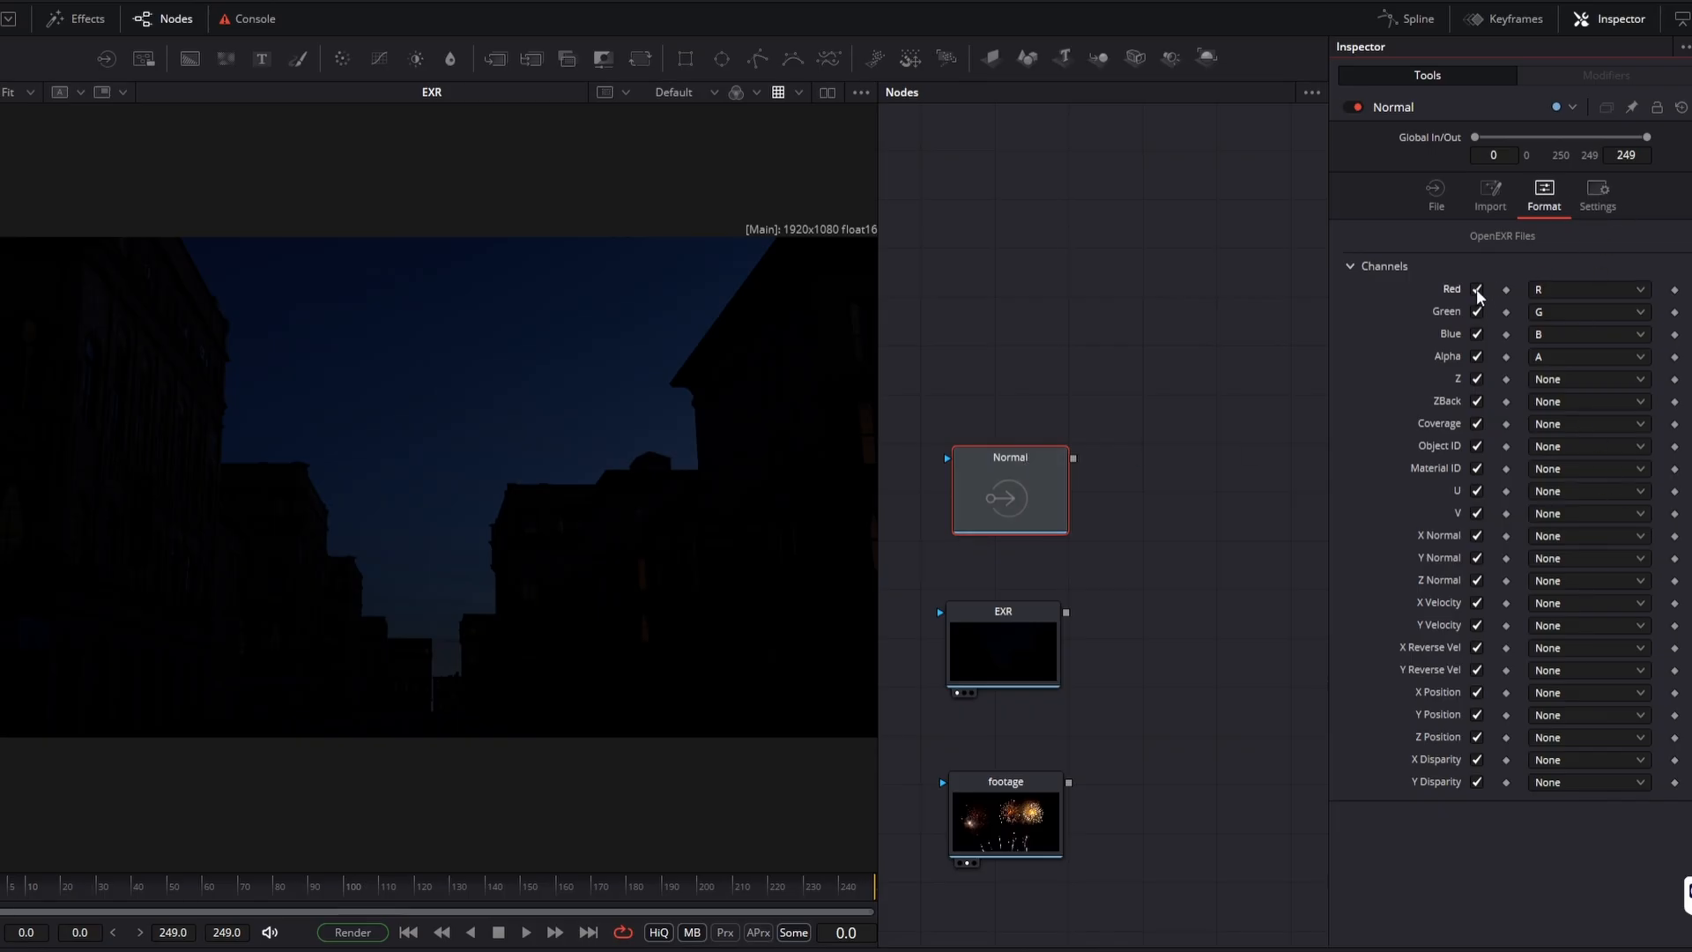
click(1477, 335)
click(1018, 479)
key(1)
Assign Normals.X, Normals.Y and Normals.Z to the X, Y and Z Normal channels of the Normal node
click(1563, 535)
scroll(1567, 591, down, 3)
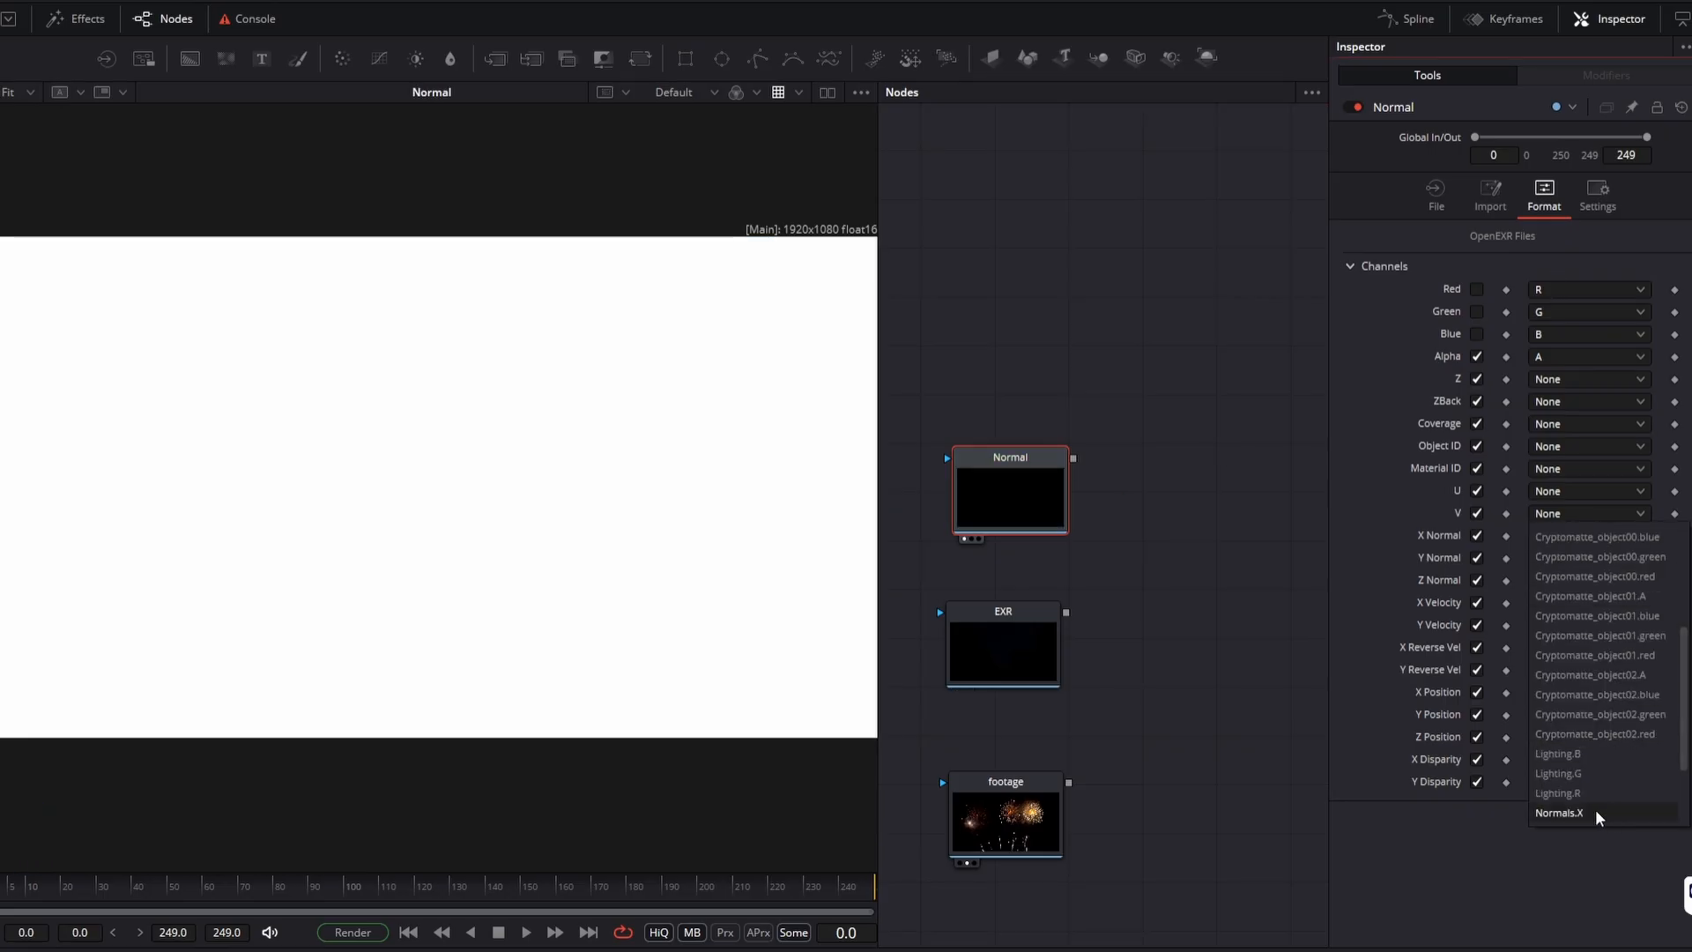
click(1567, 812)
click(1569, 568)
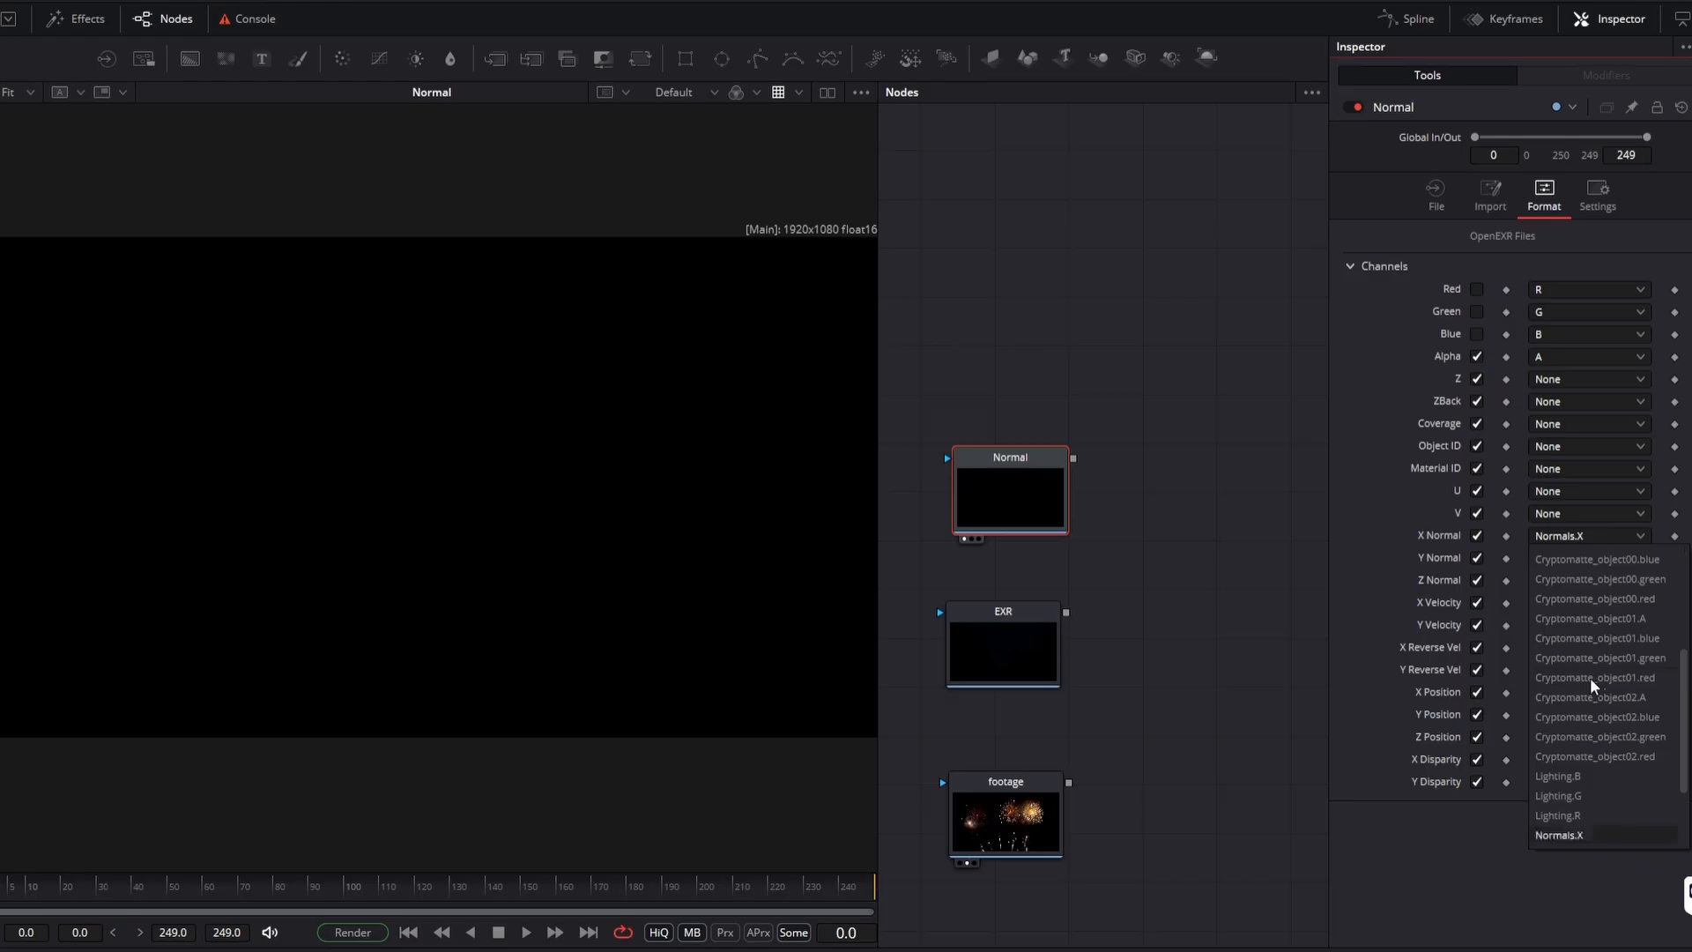
click(1568, 563)
click(1567, 561)
scroll(1574, 651, down, 3)
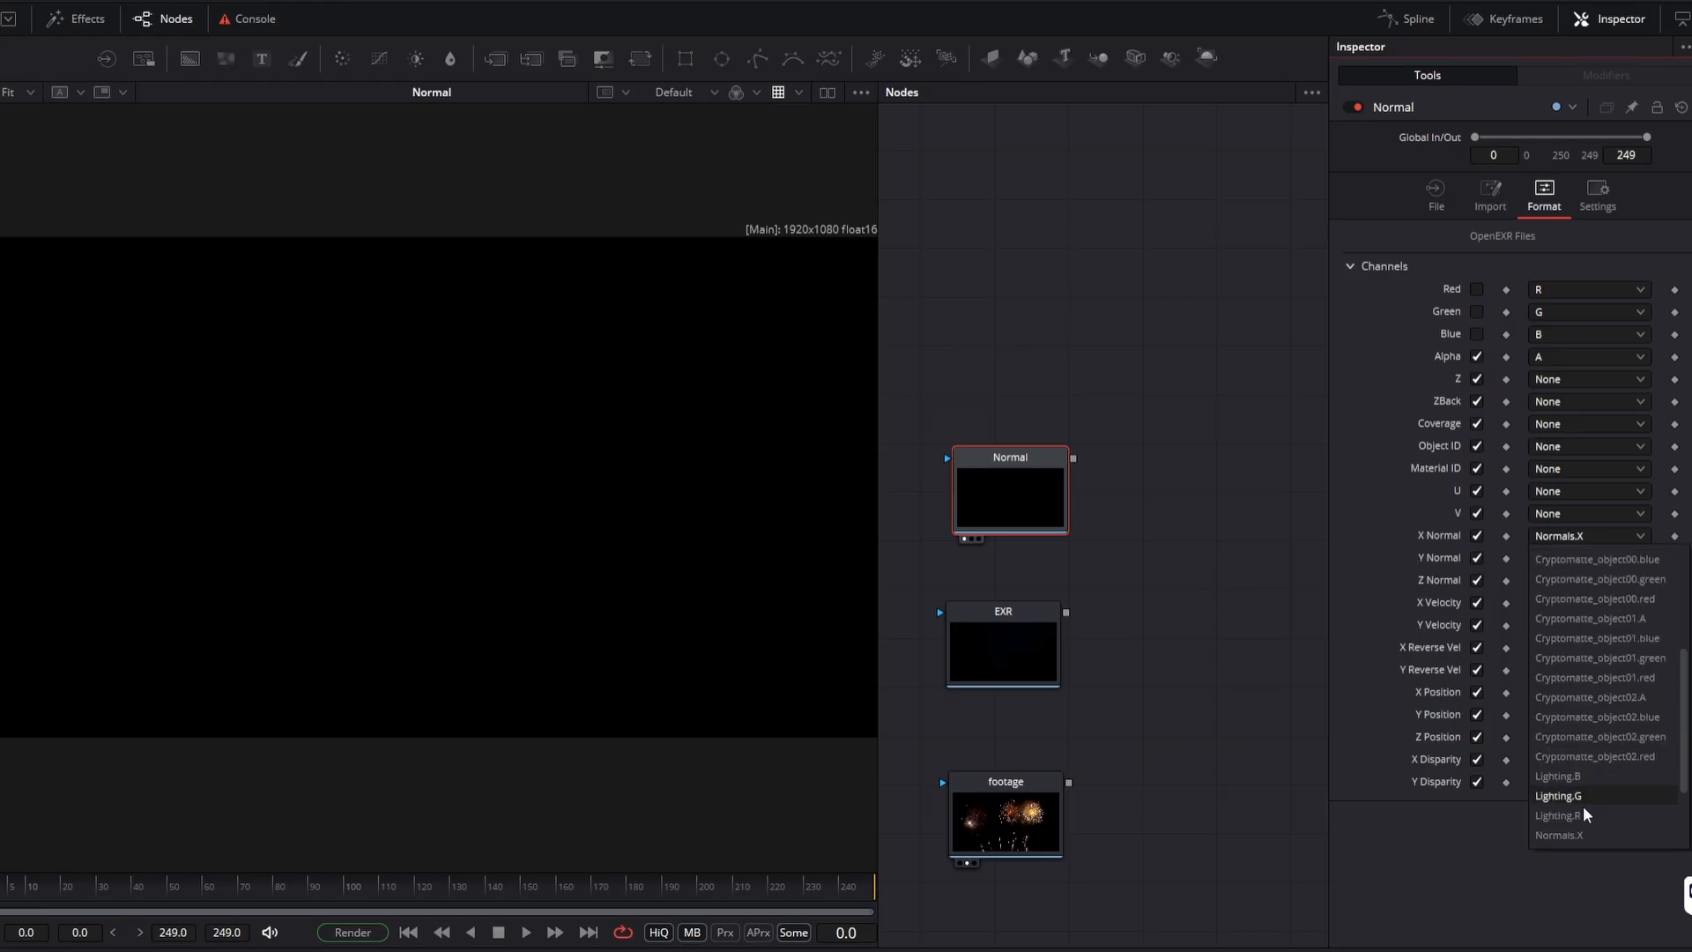
click(1605, 834)
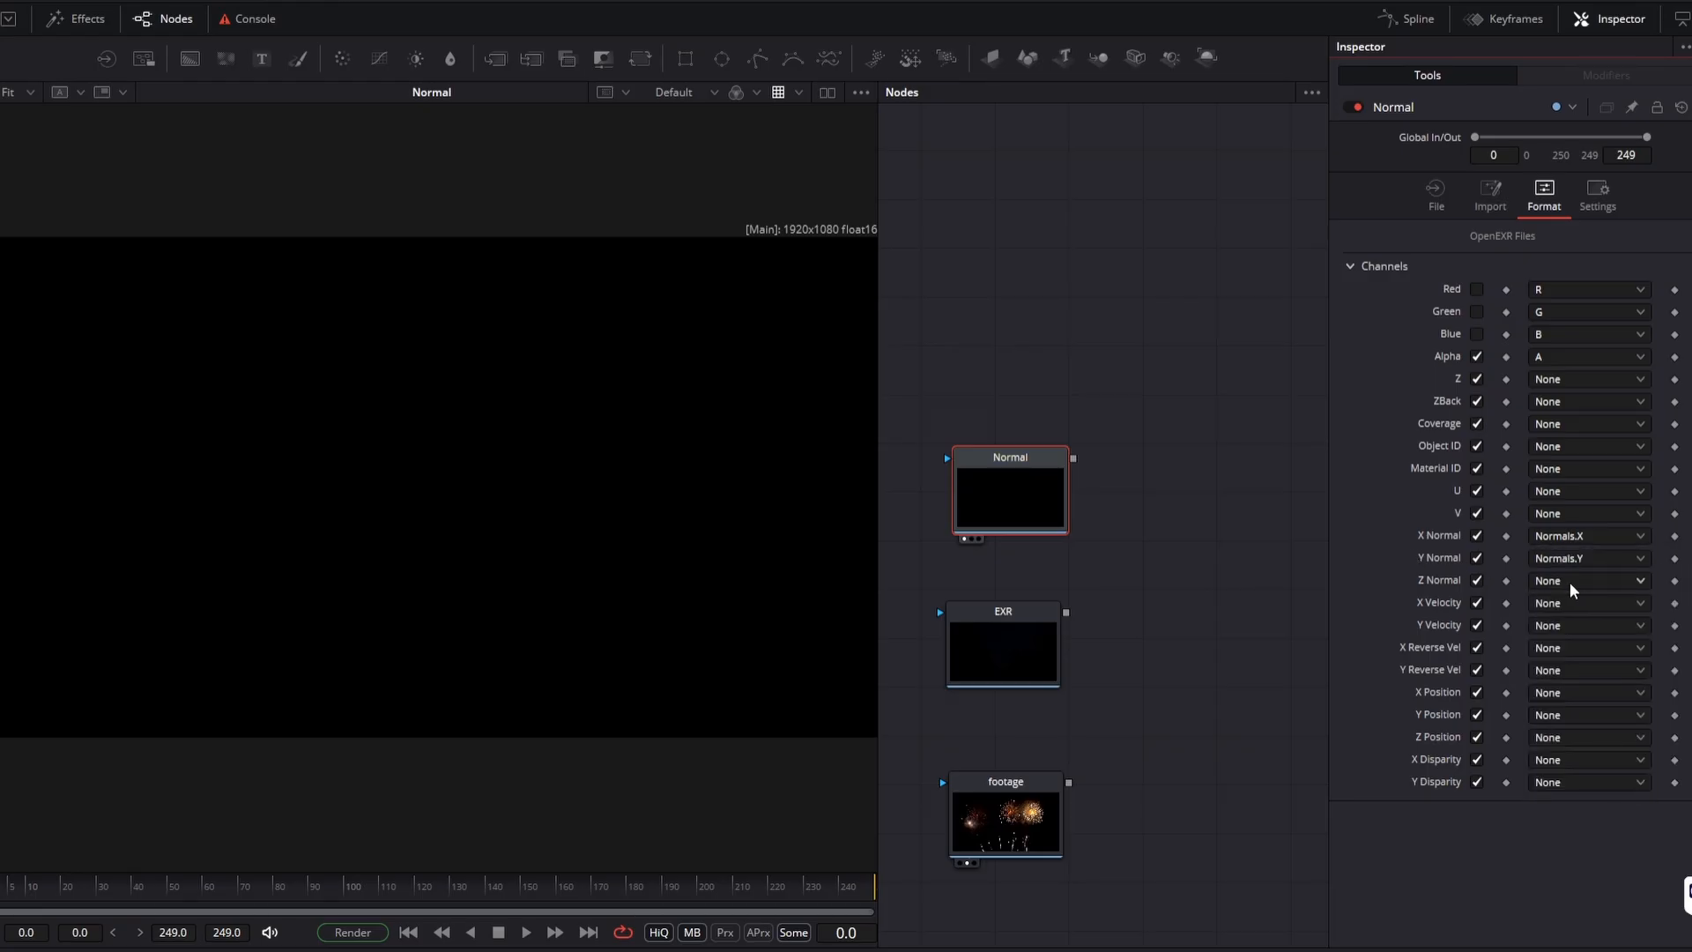
click(1568, 581)
scroll(1586, 855, down, 1)
click(1588, 832)
Feed the Normal node into a new, viewed Shader node and set its equator angle to -137.7 and polar height to -28.1
click(1139, 529)
key(shift+space)
text(Shader)
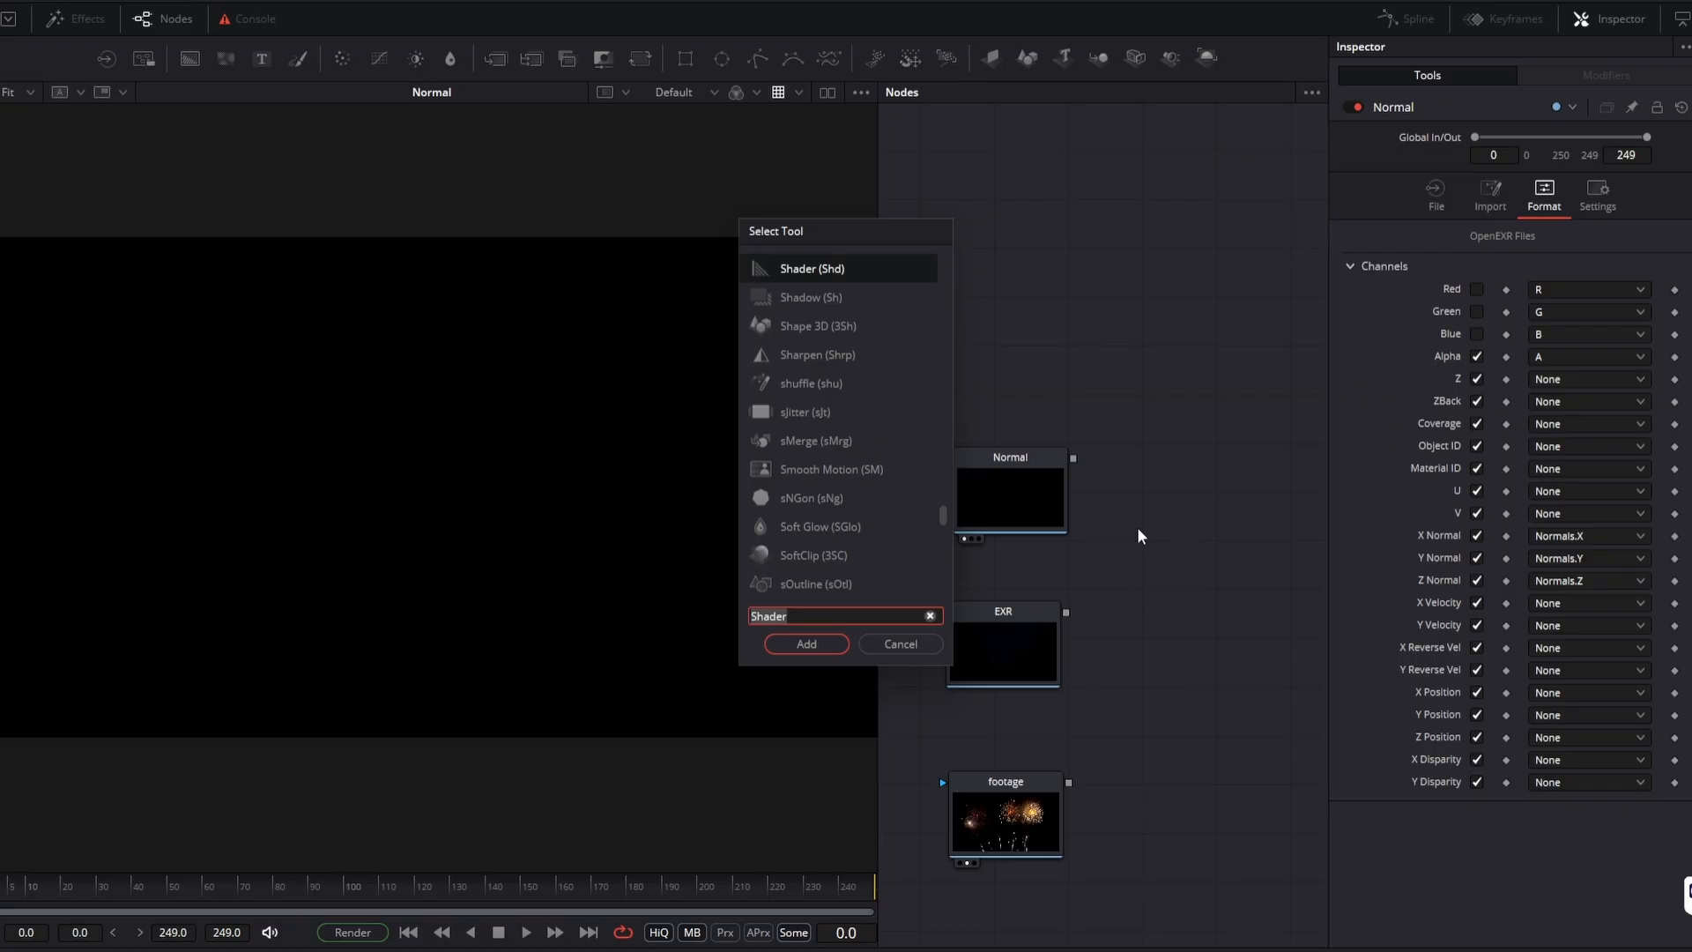
key(Return)
drag(1136, 526, 1205, 457)
drag(1072, 458, 1217, 472)
key(1)
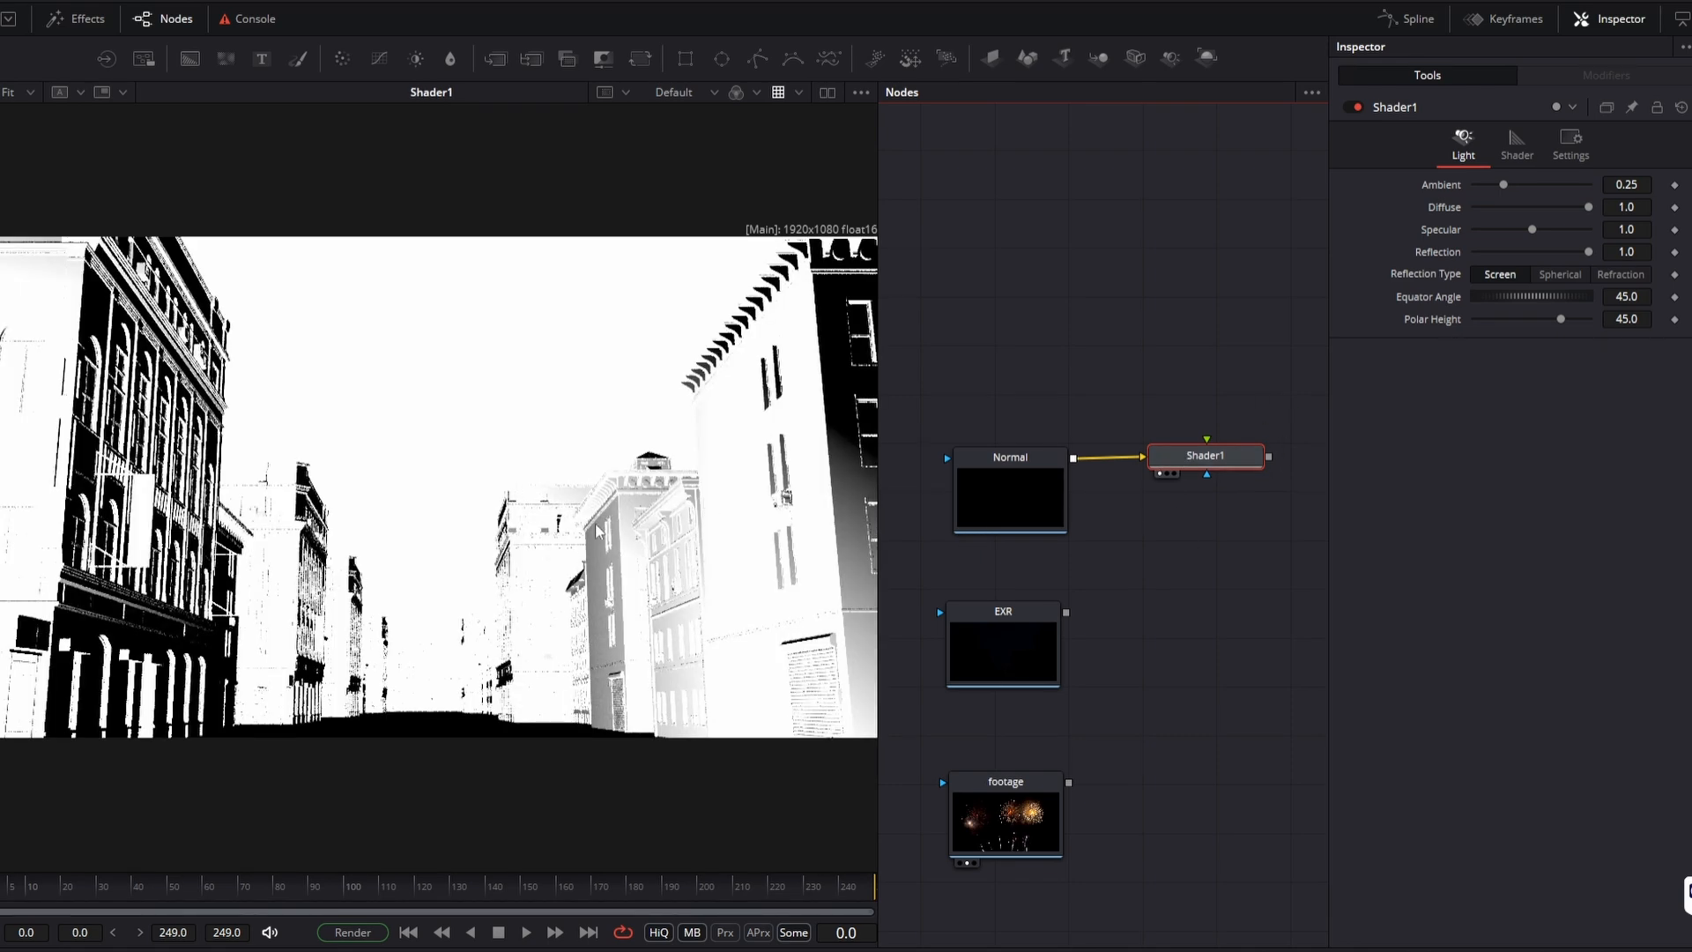
drag(1566, 291, 1514, 324)
drag(1230, 517, 1138, 425)
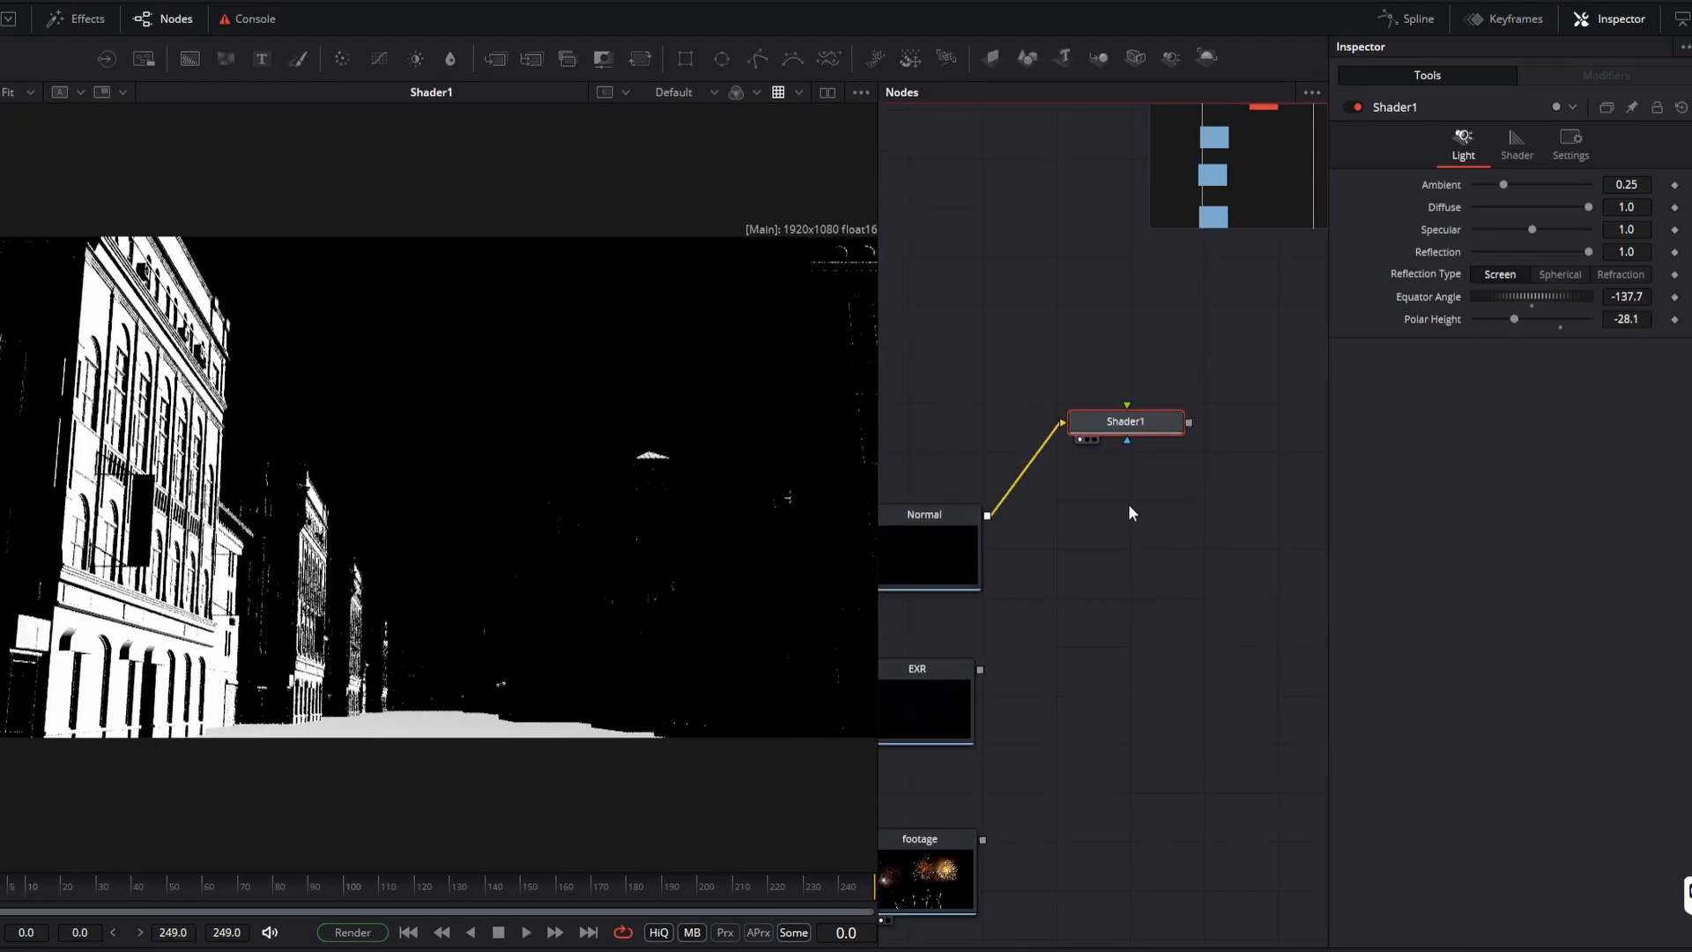
Duplicate the Shader node with Normal as its input and rotate its equator angle to light the facades on the street's right side
click(1128, 511)
key(ctrl+v)
key(1)
drag(1542, 296, 1631, 285)
click(1156, 610)
drag(1156, 610, 1070, 622)
drag(1046, 433, 1244, 449)
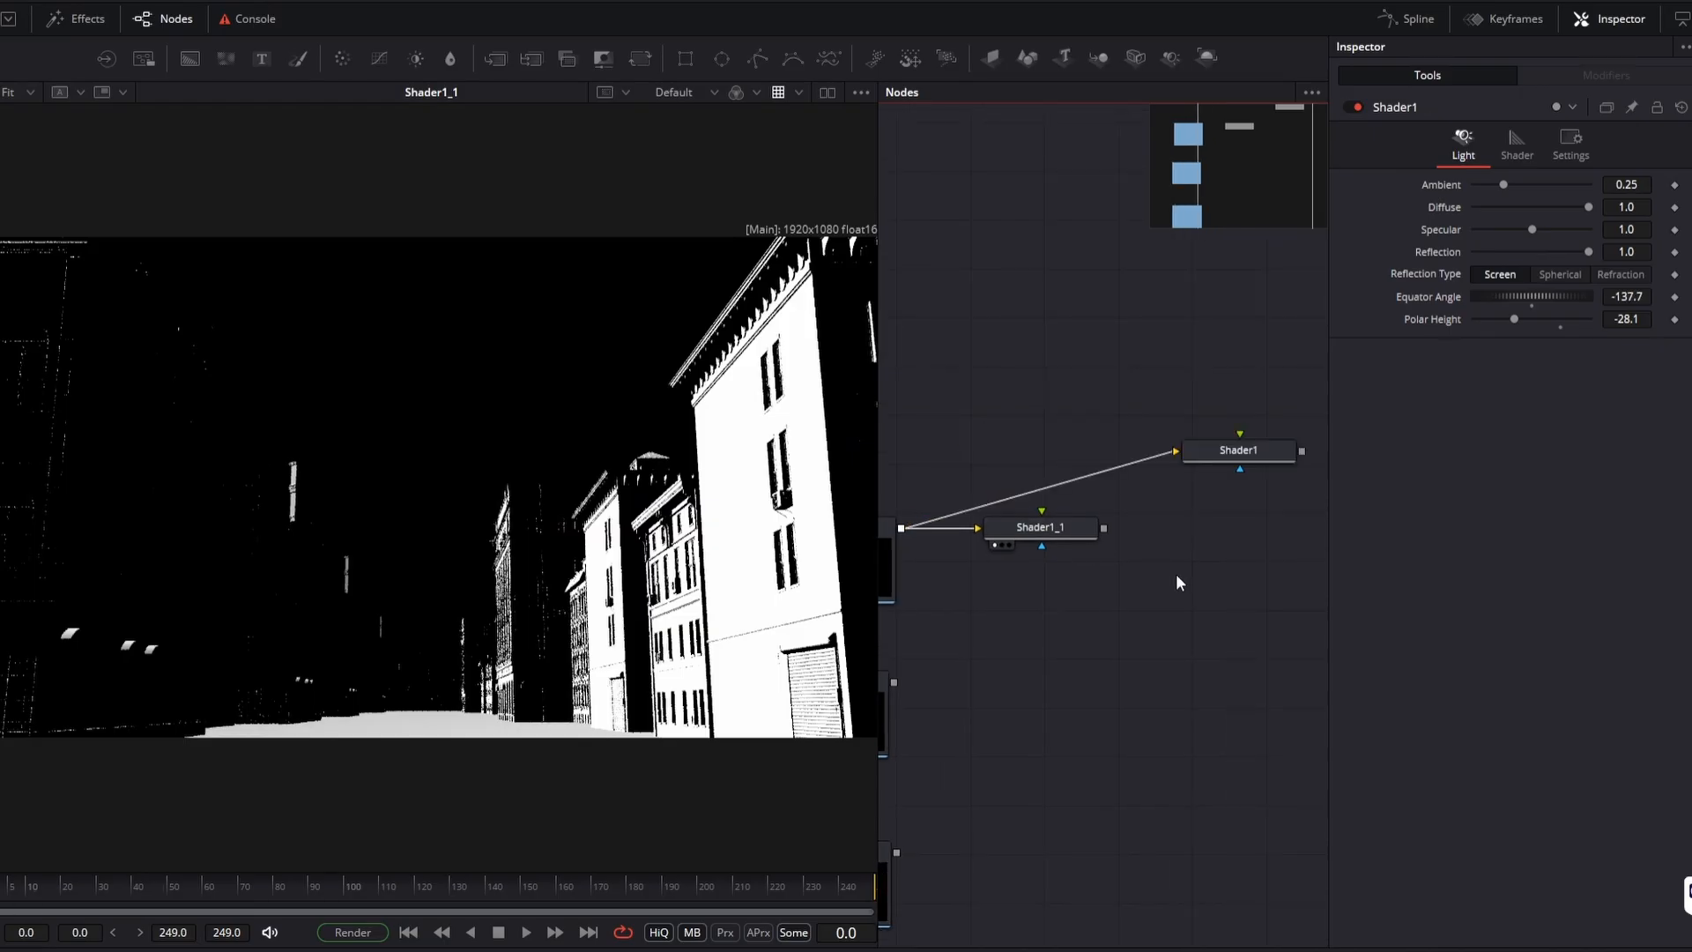
Combine Shader1_1 as background and Shader1 as foreground in a new ChannelBooleans node using the Add operation
key(shift+space)
text(shaderb)
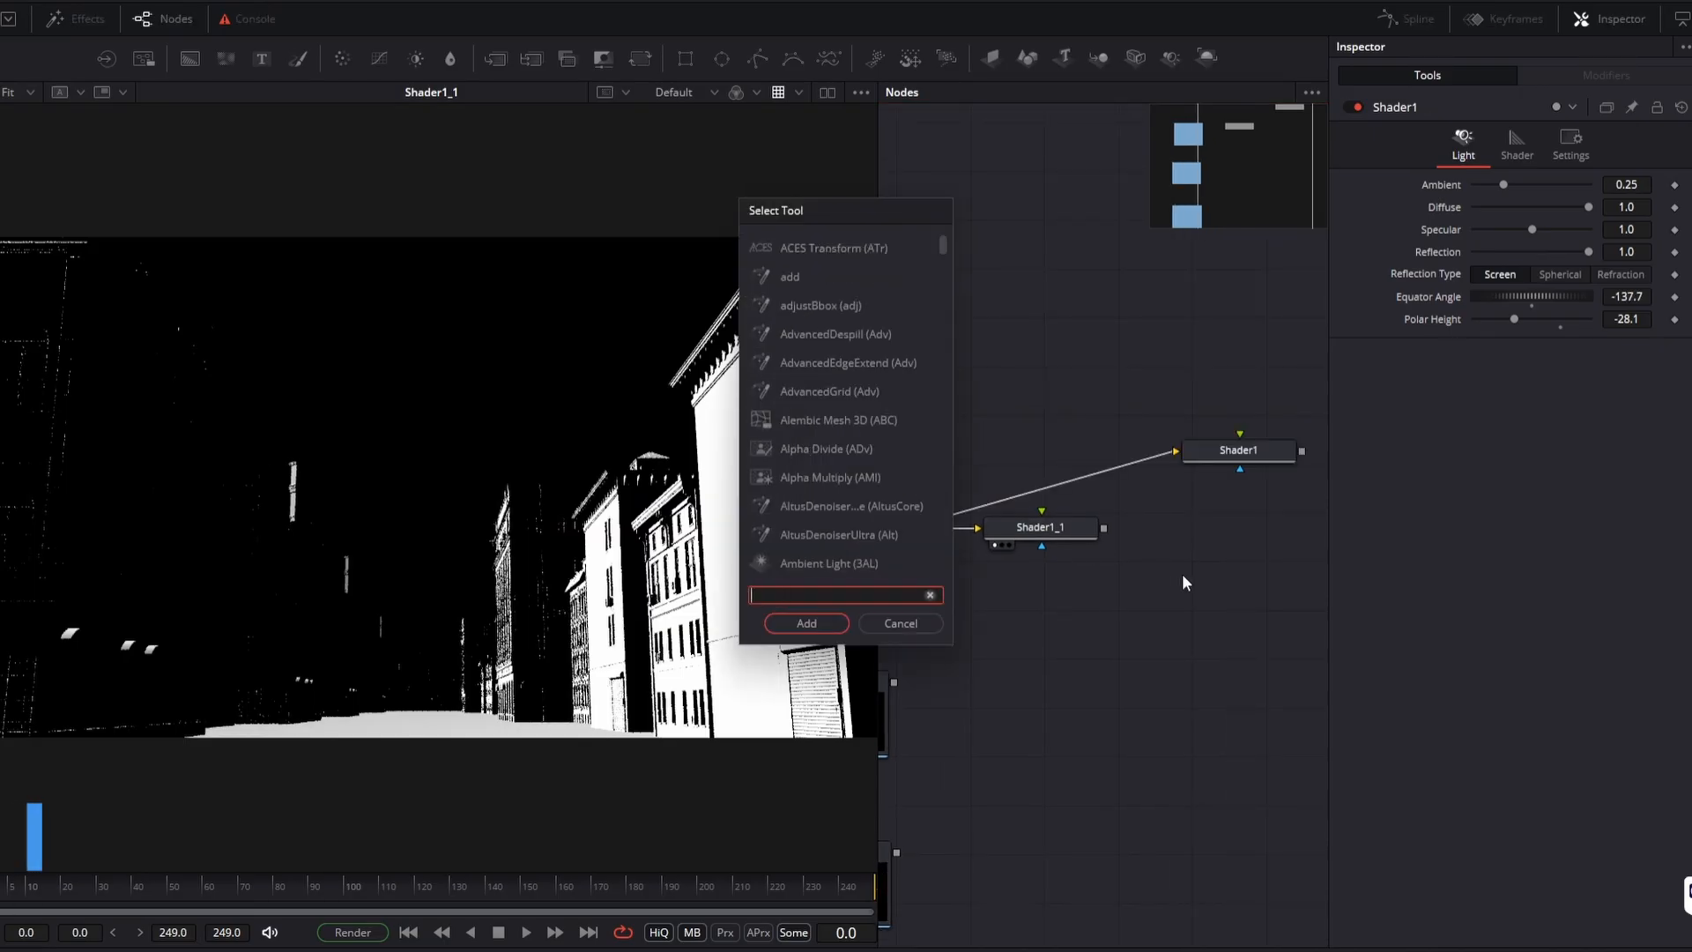
text(ool)
key(Return)
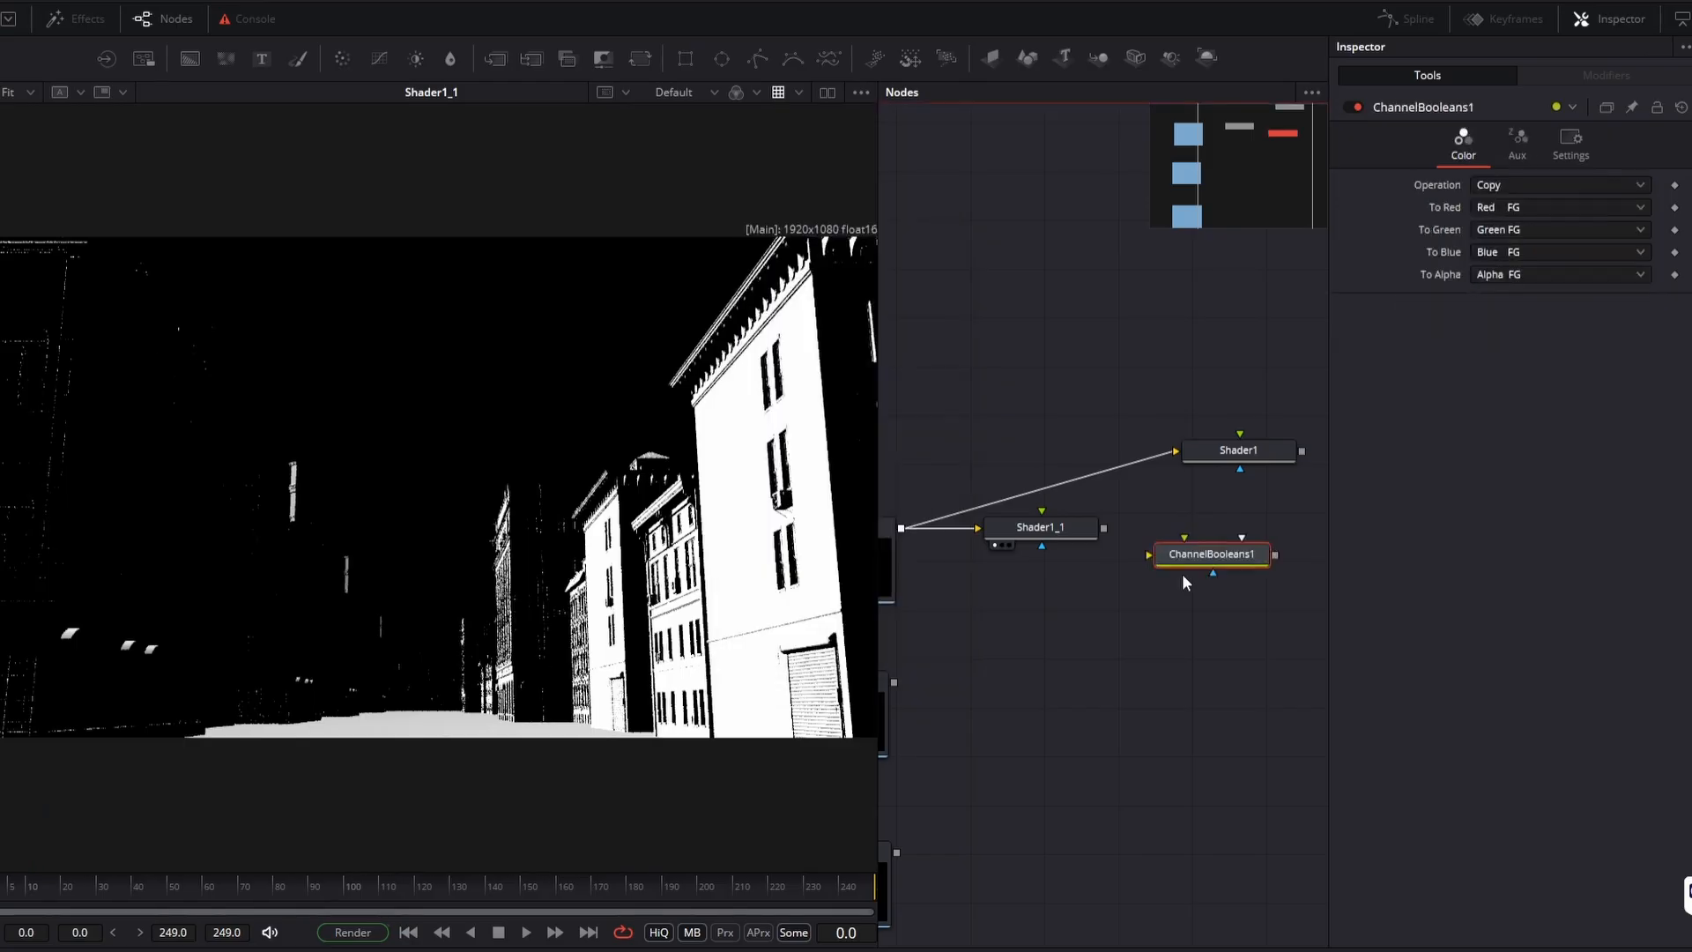
drag(1103, 527, 1206, 558)
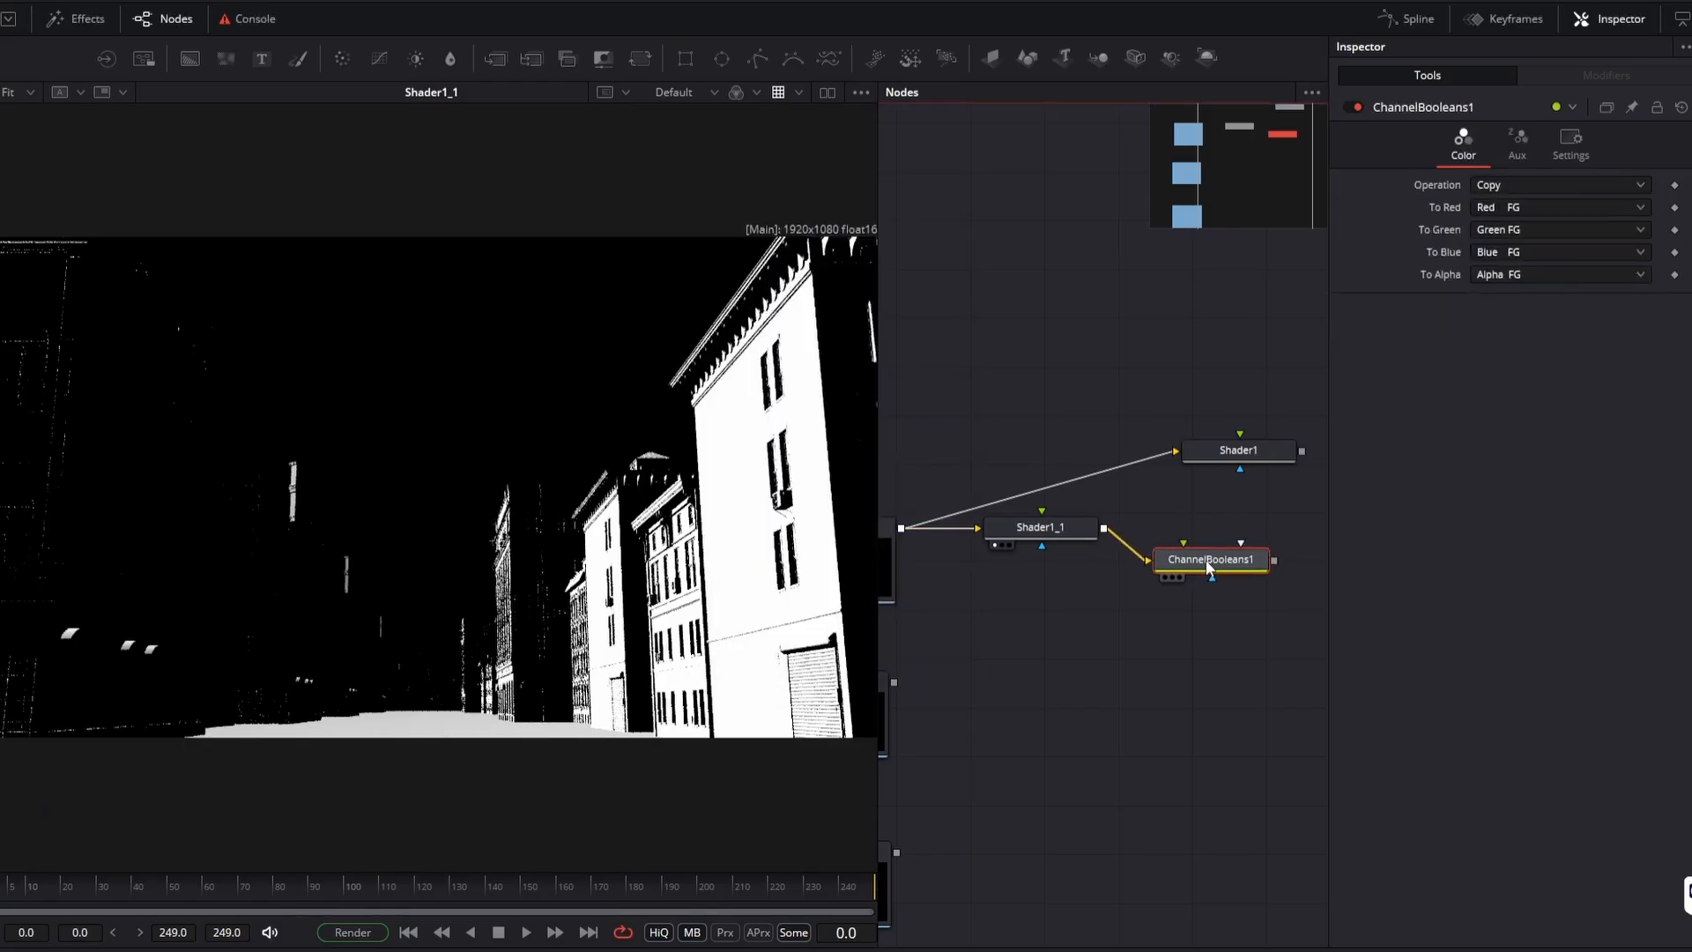
drag(1277, 474, 1185, 565)
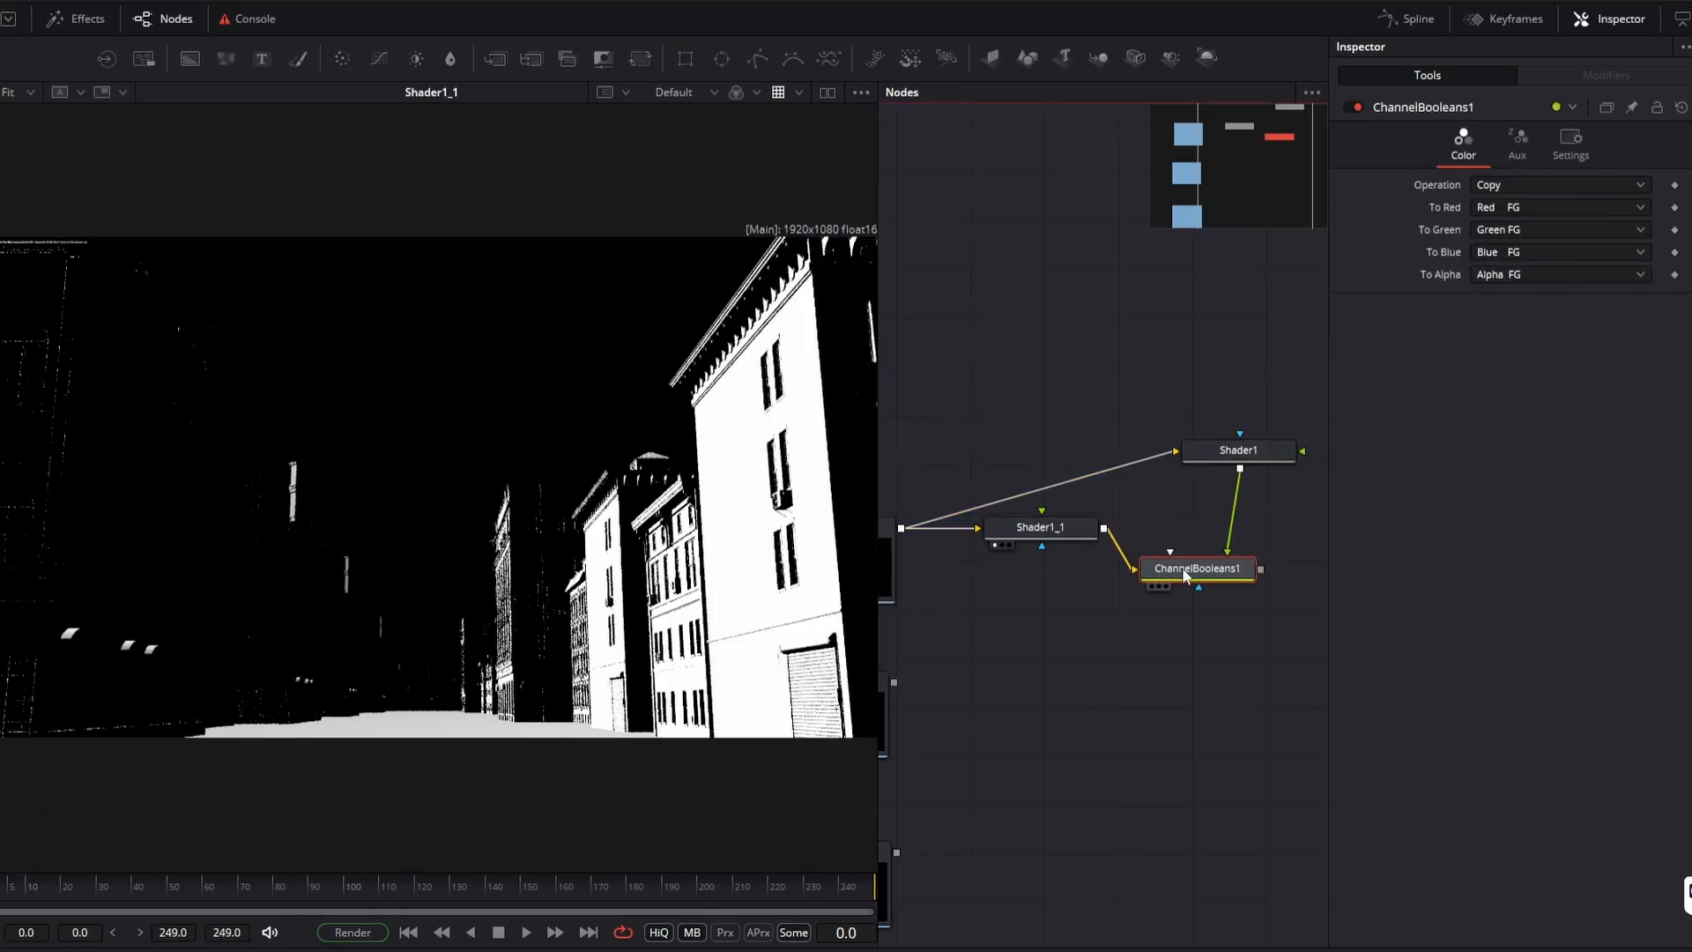
key(1)
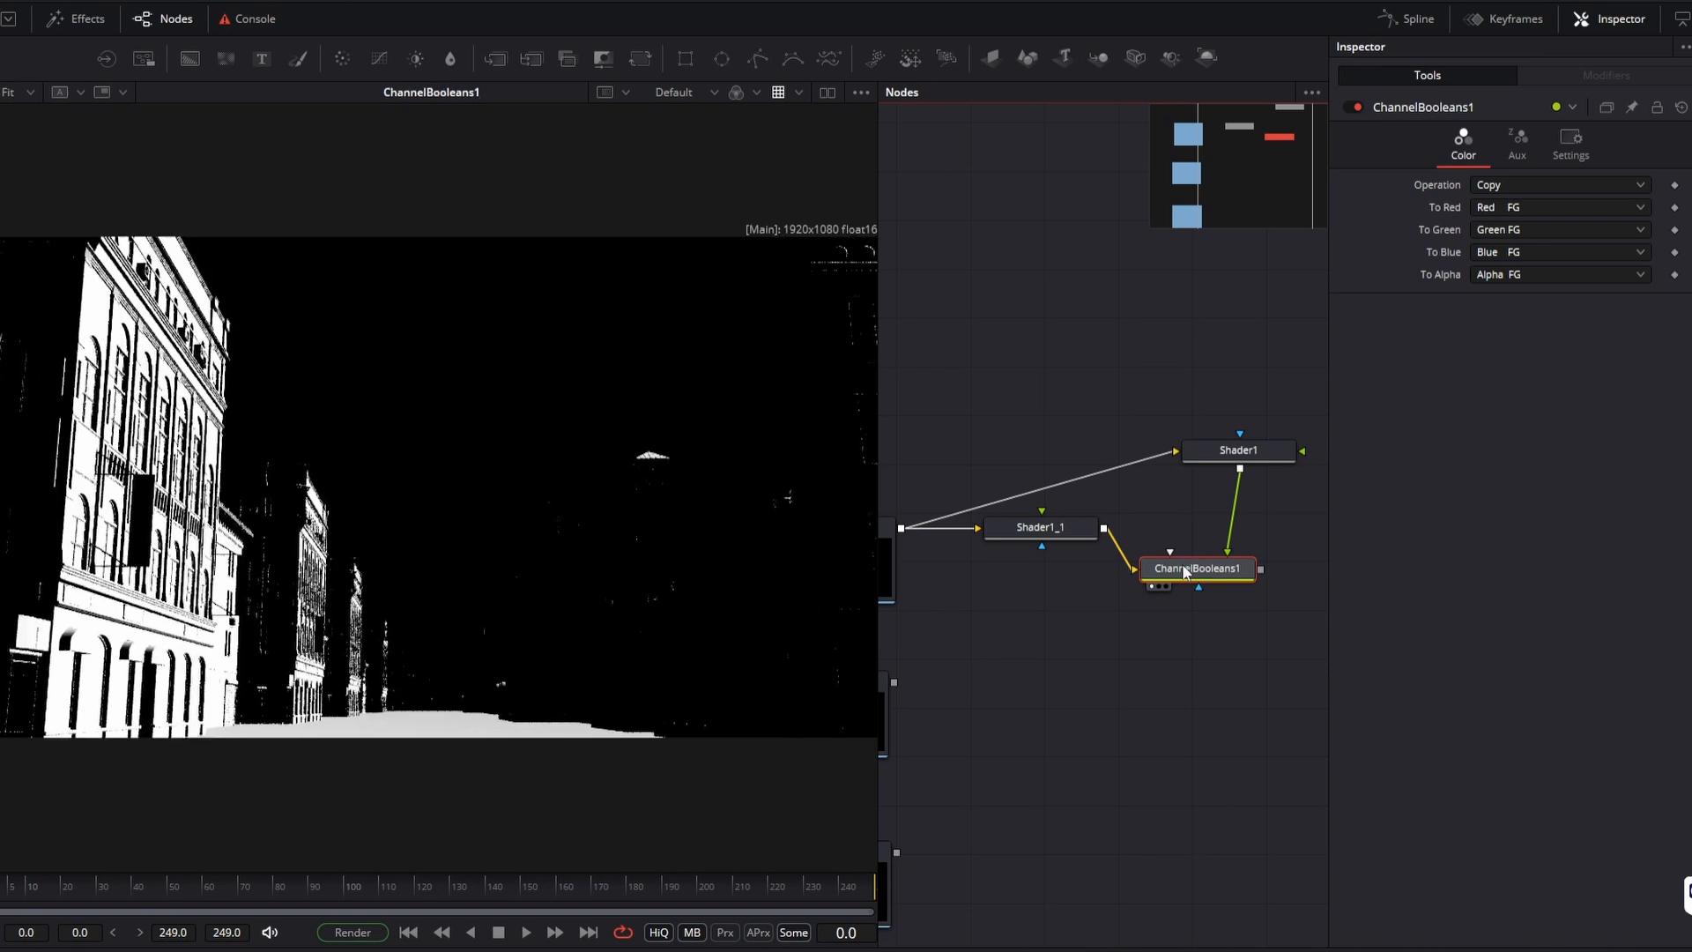
click(1504, 188)
click(1489, 204)
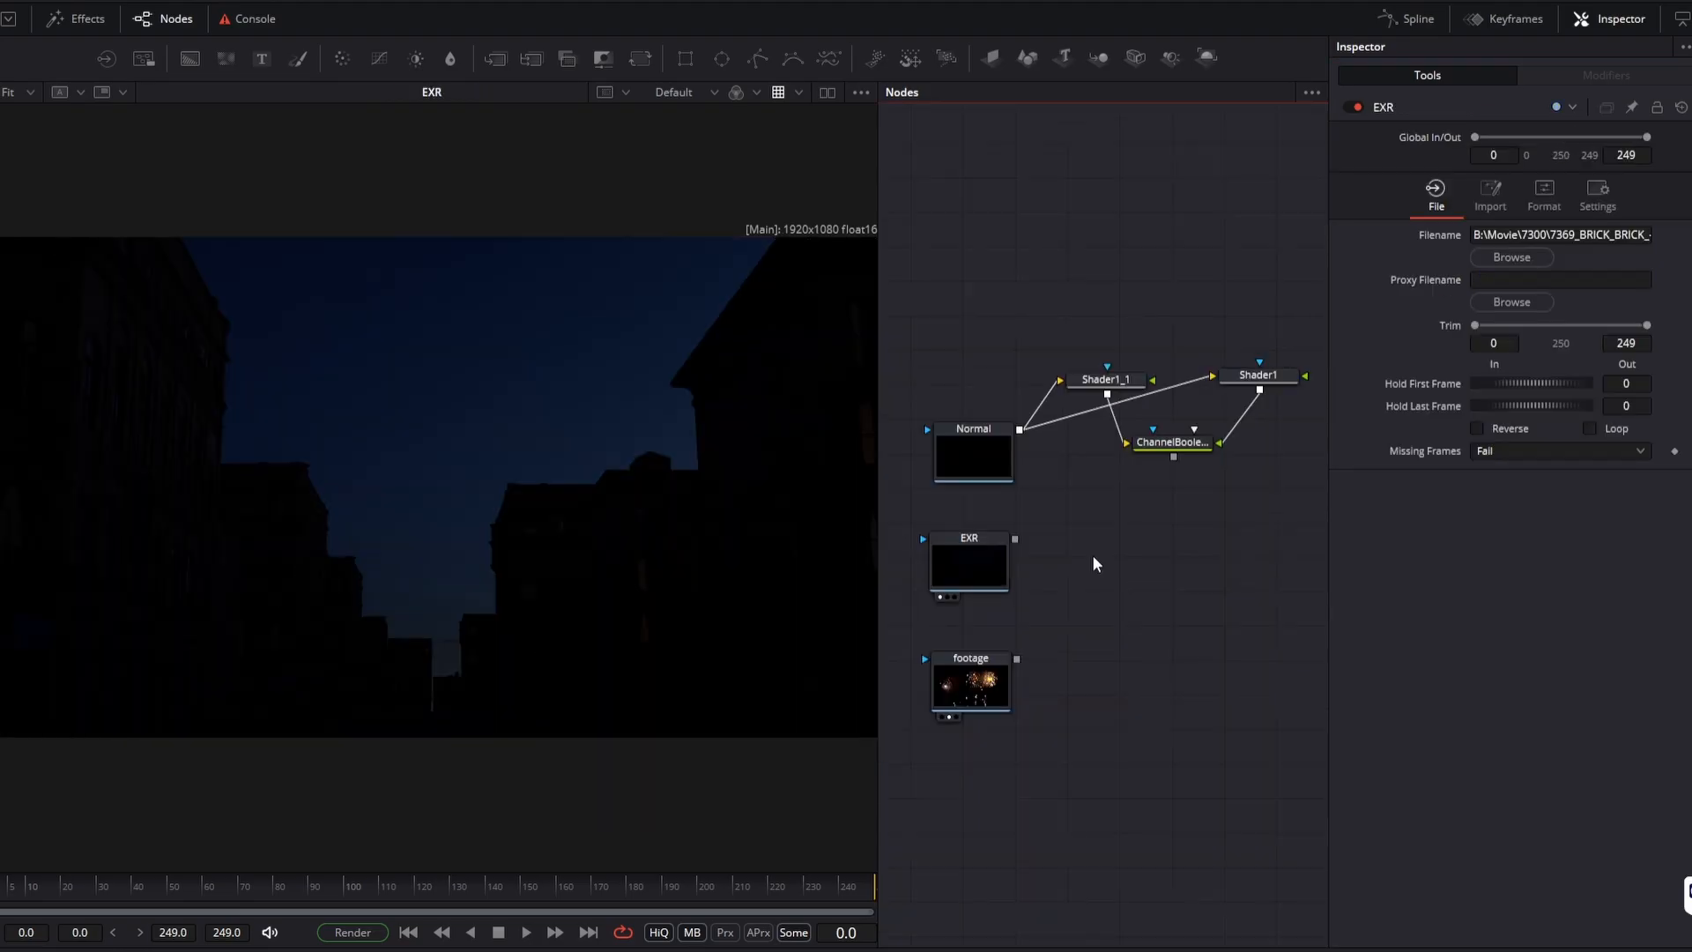
Add a Color Corrector node, connect the EXR node to its input and display it in the viewer
key(shift+space)
text(c)
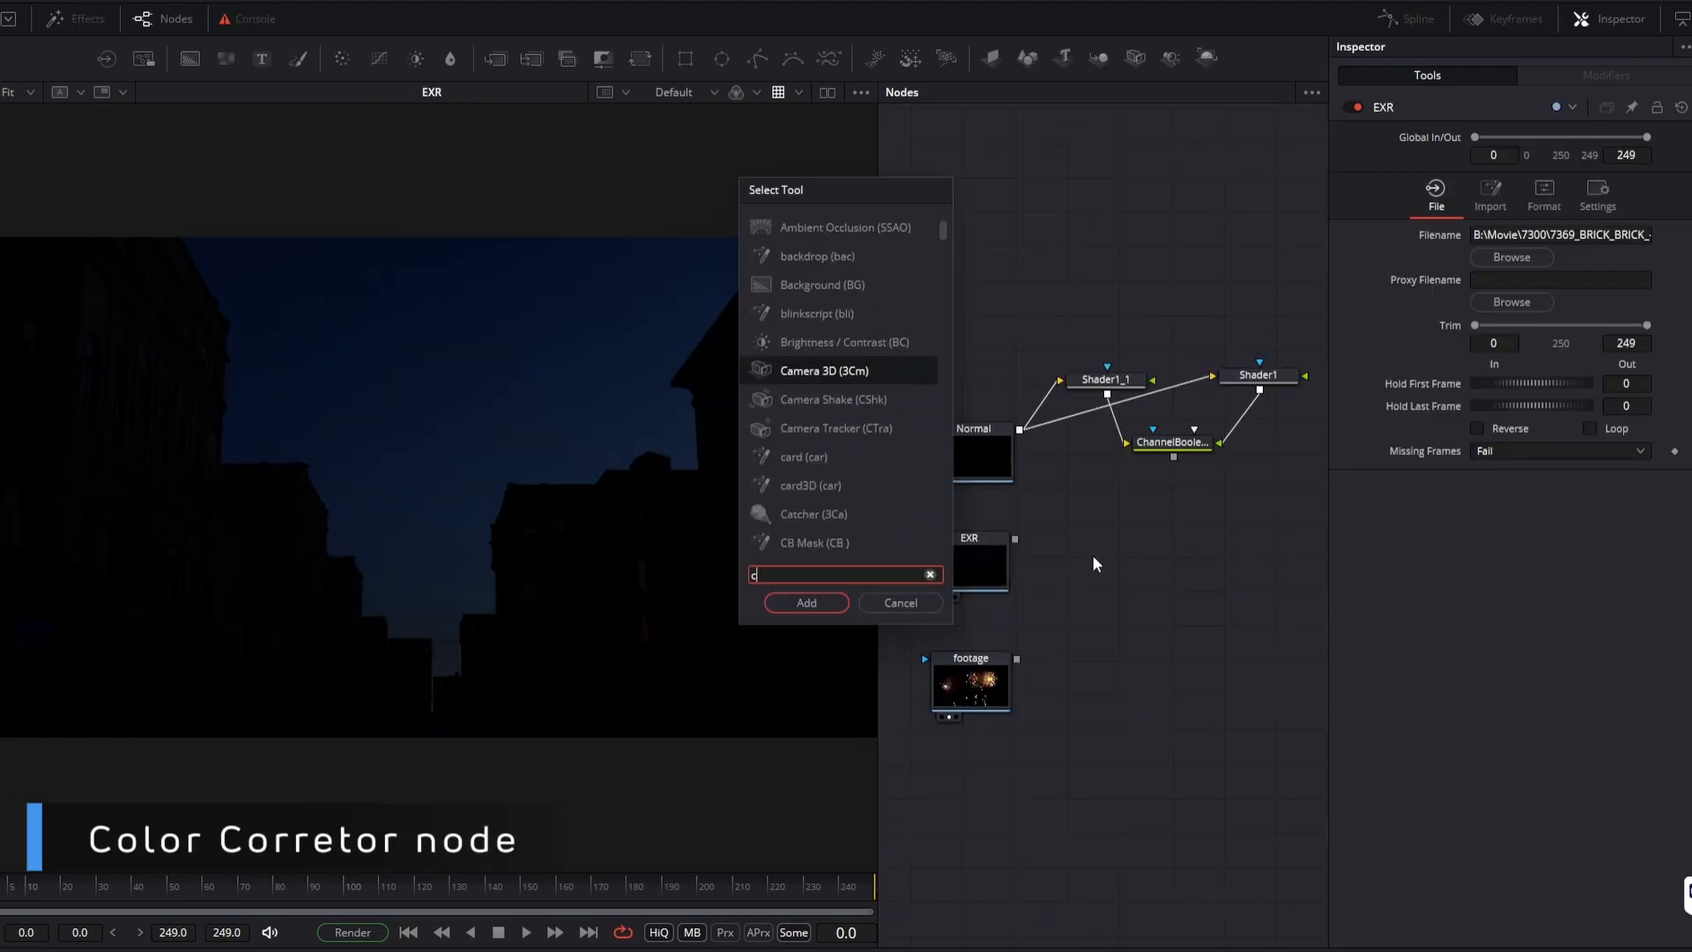
text(c)
key(Return)
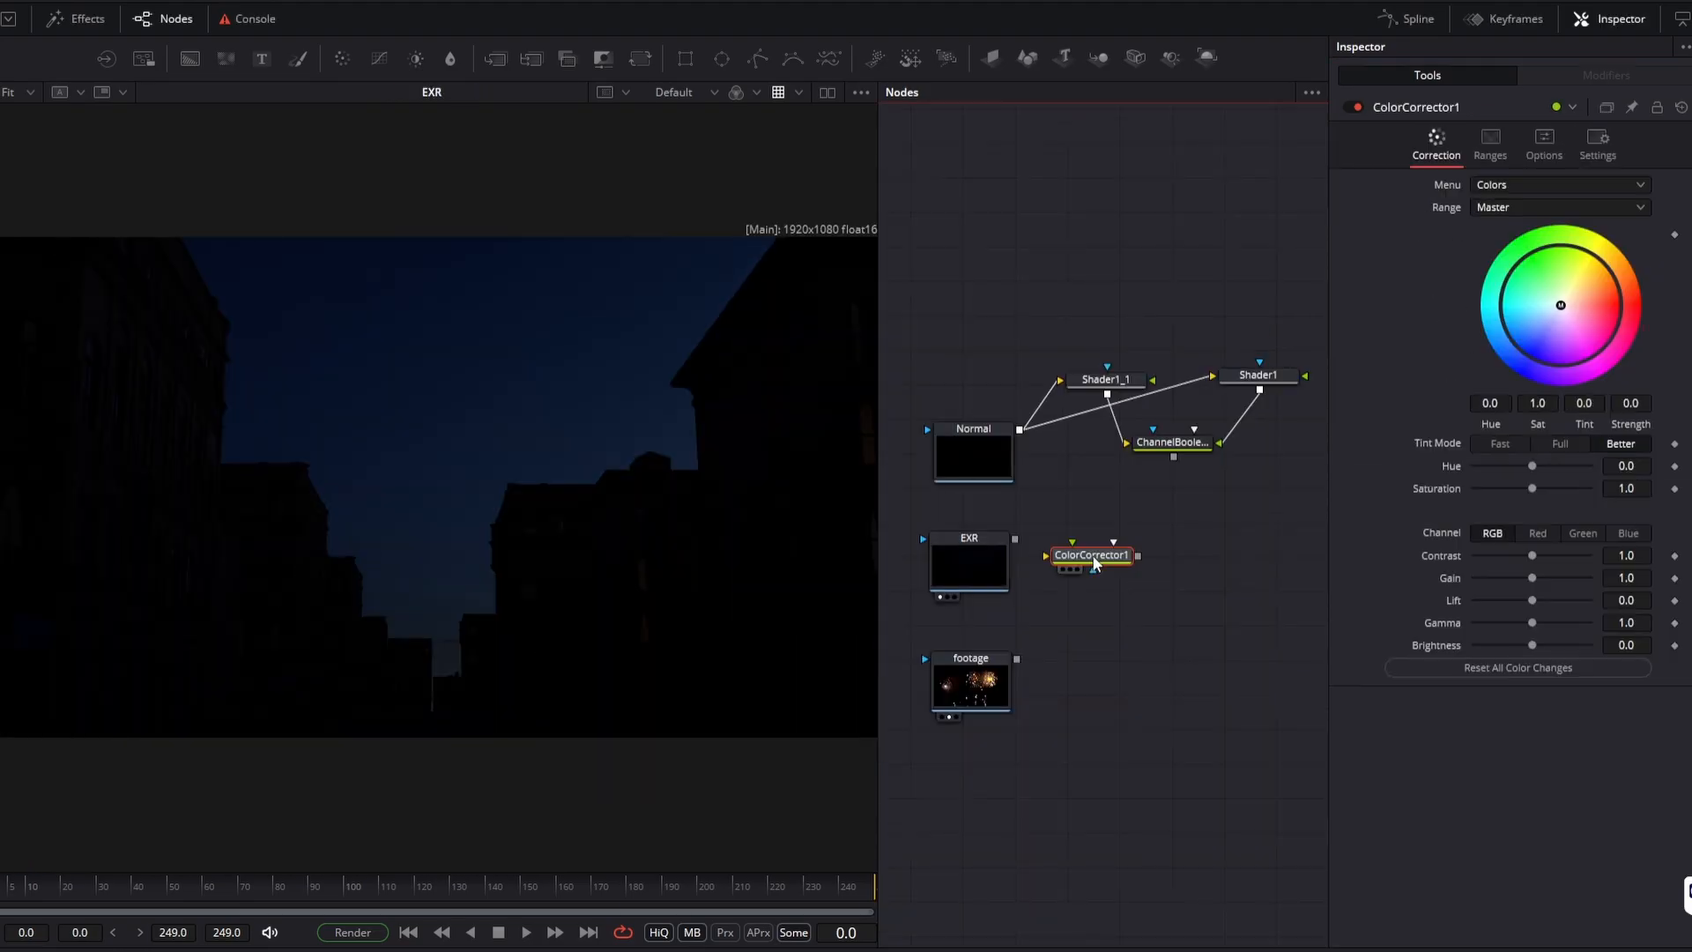
drag(1015, 538, 1192, 543)
key(1)
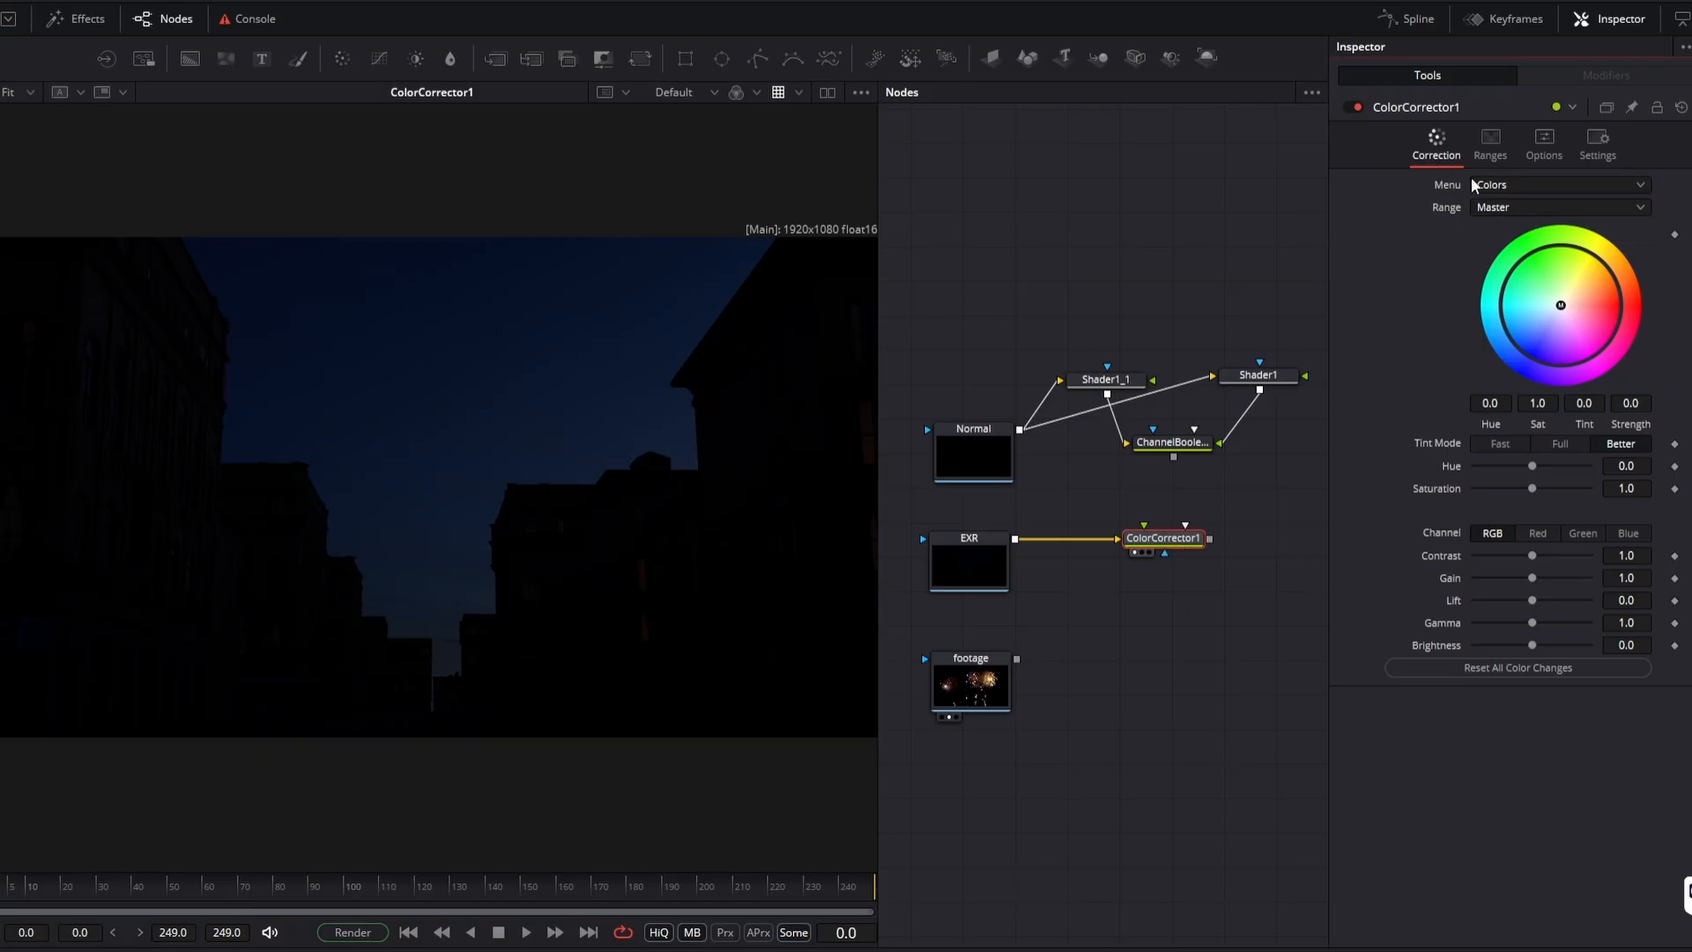
Switch the color corrector to Histogram correction with type Match and connect the footage node as its match reference
click(1509, 184)
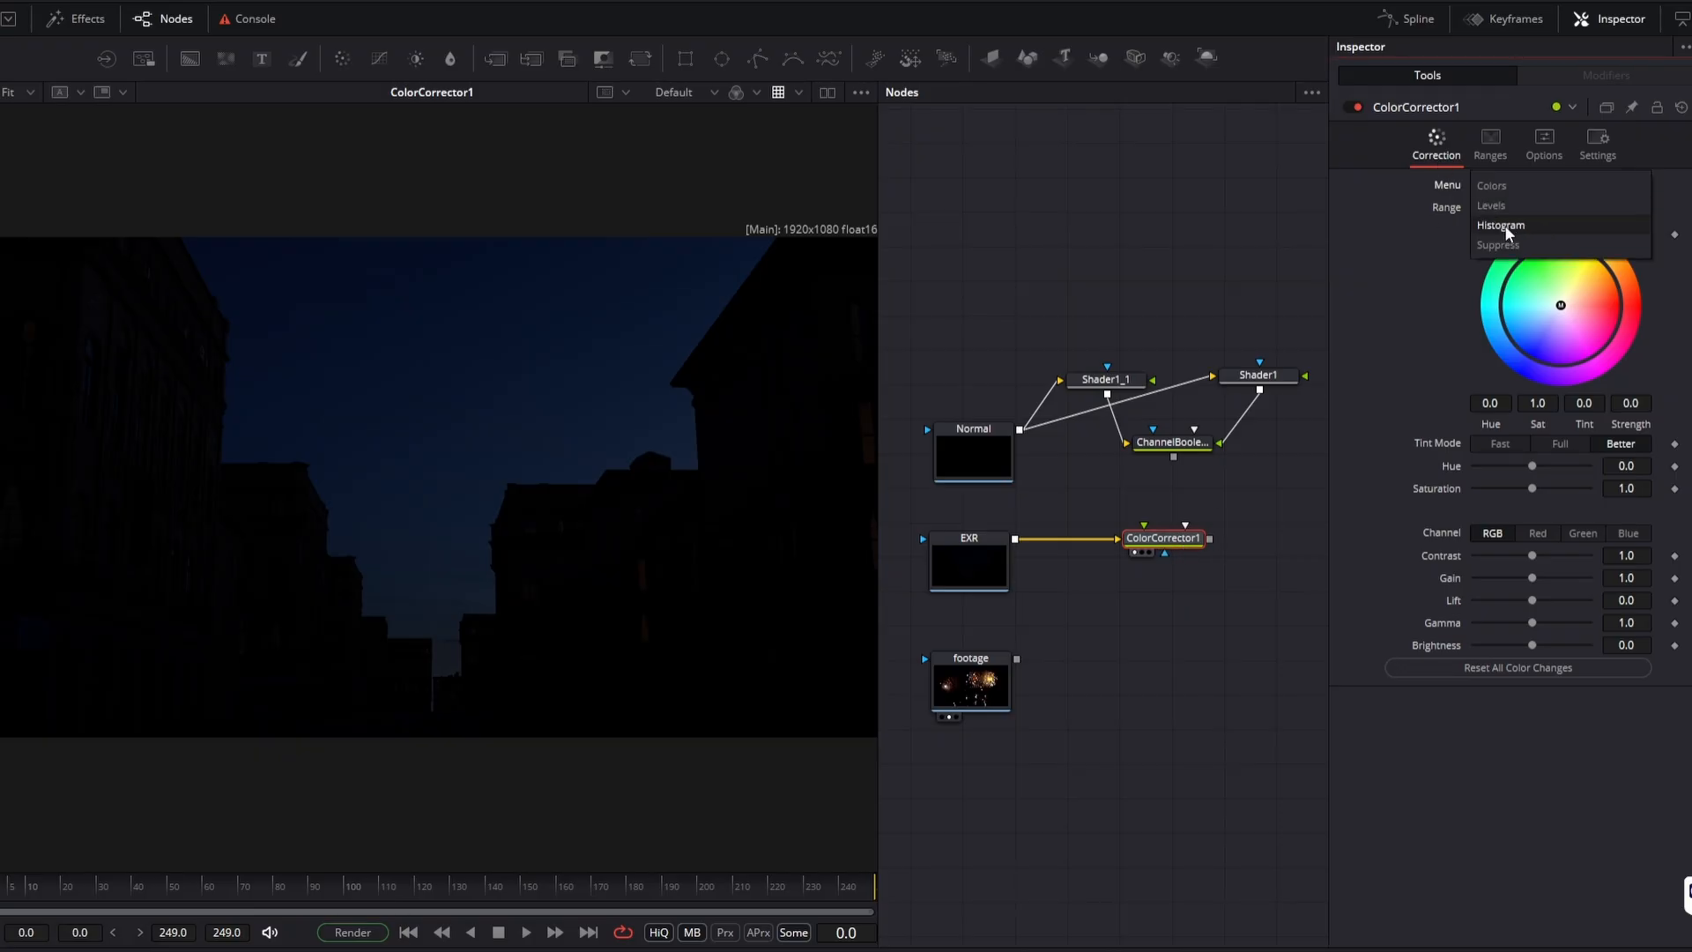
click(1492, 220)
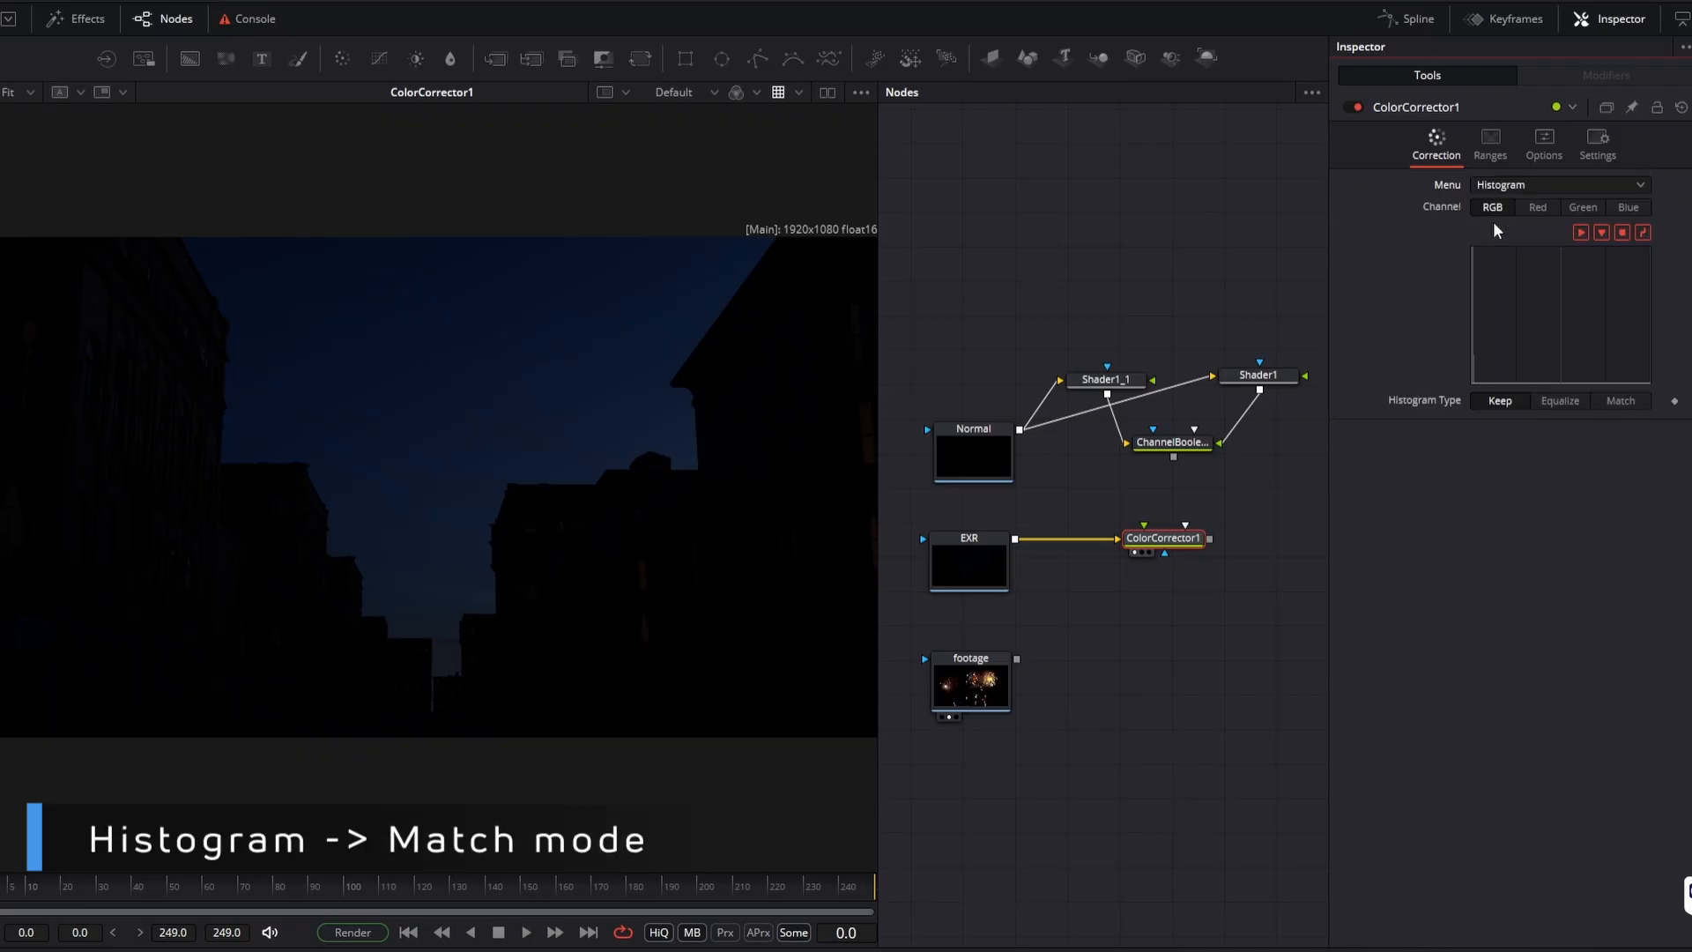
click(1620, 400)
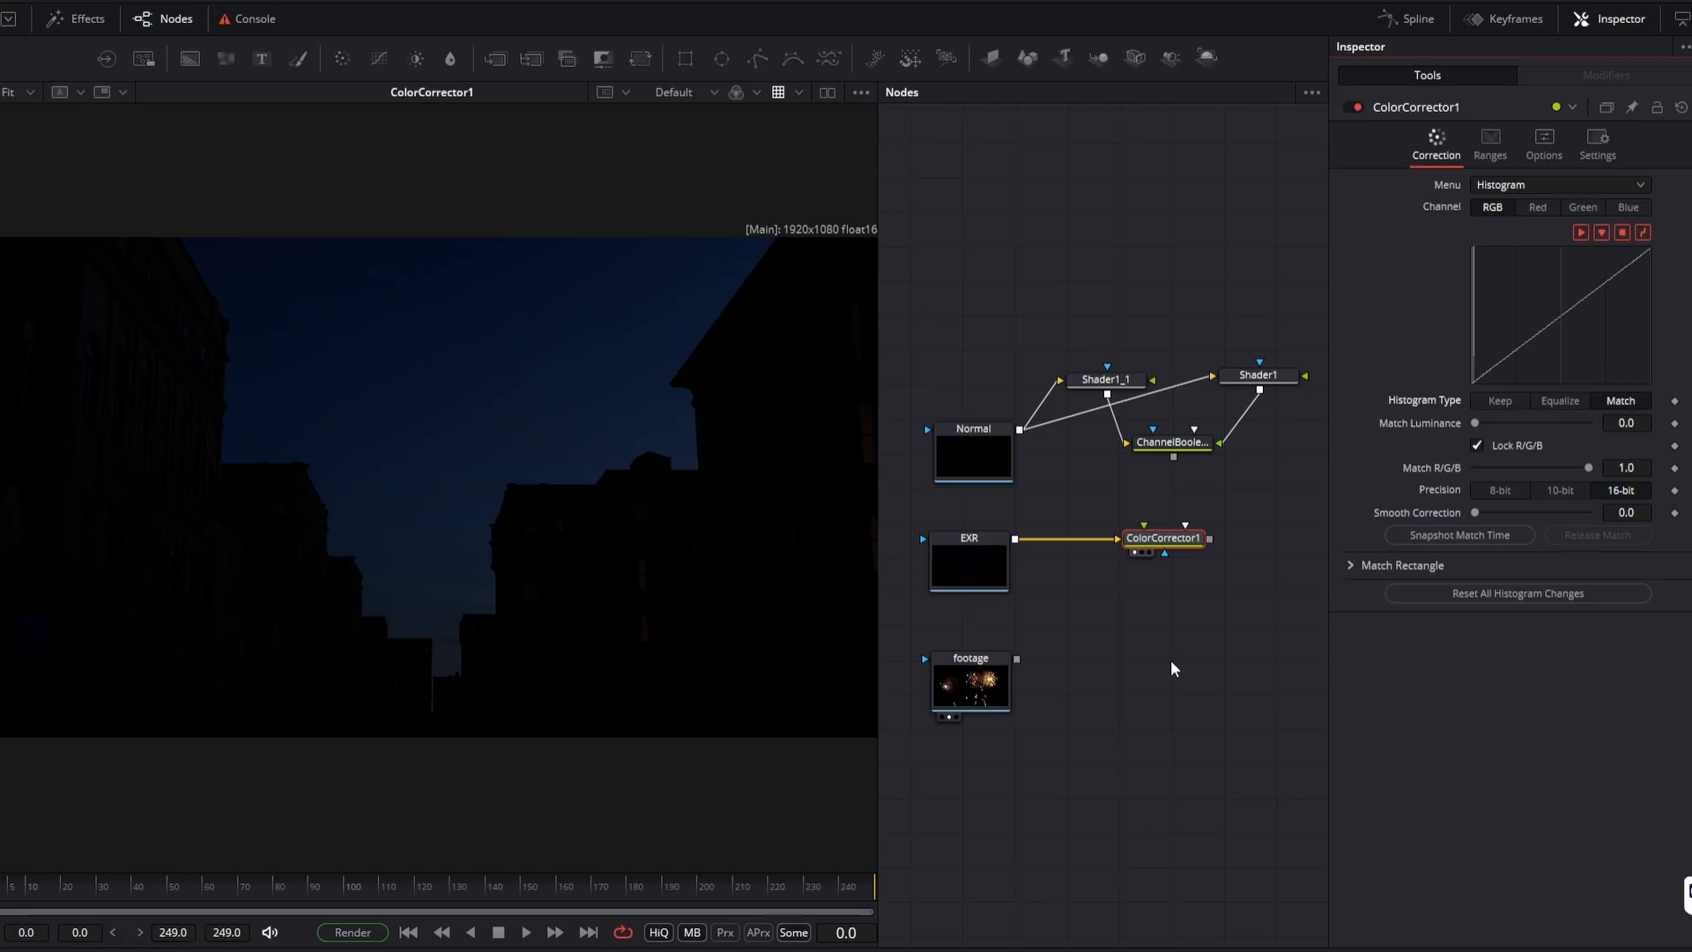
drag(1016, 658, 1143, 529)
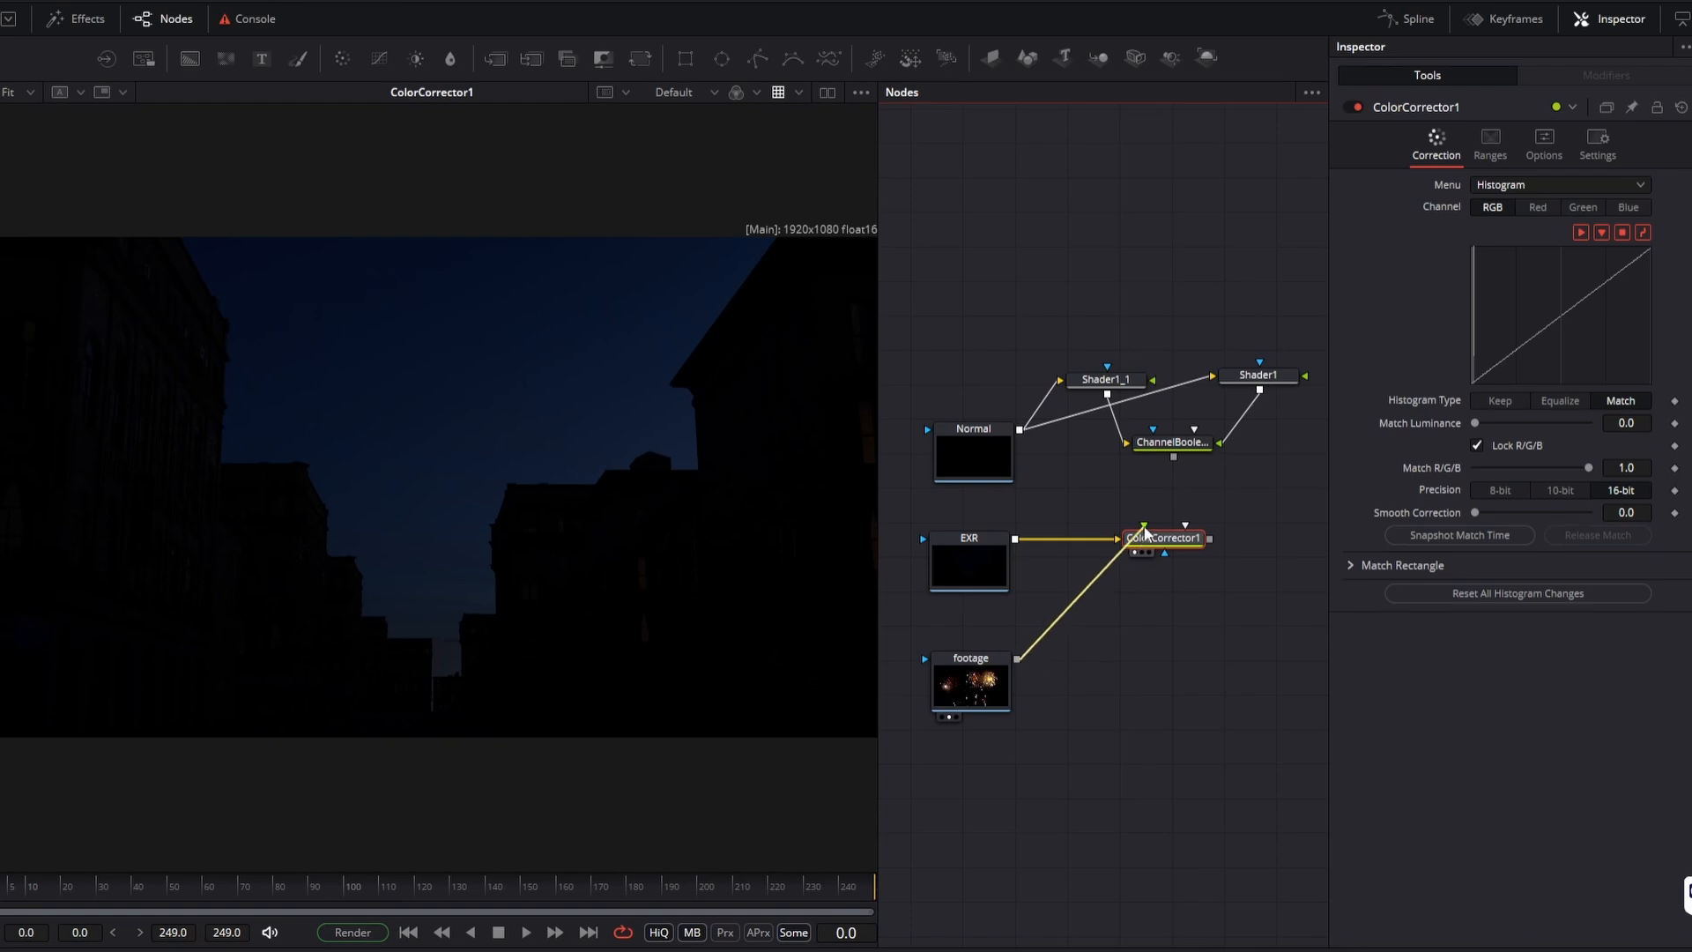
Lower the color corrector's Match R/G/B to 0.079 and preview the color match at different frames
drag(1588, 468, 1483, 465)
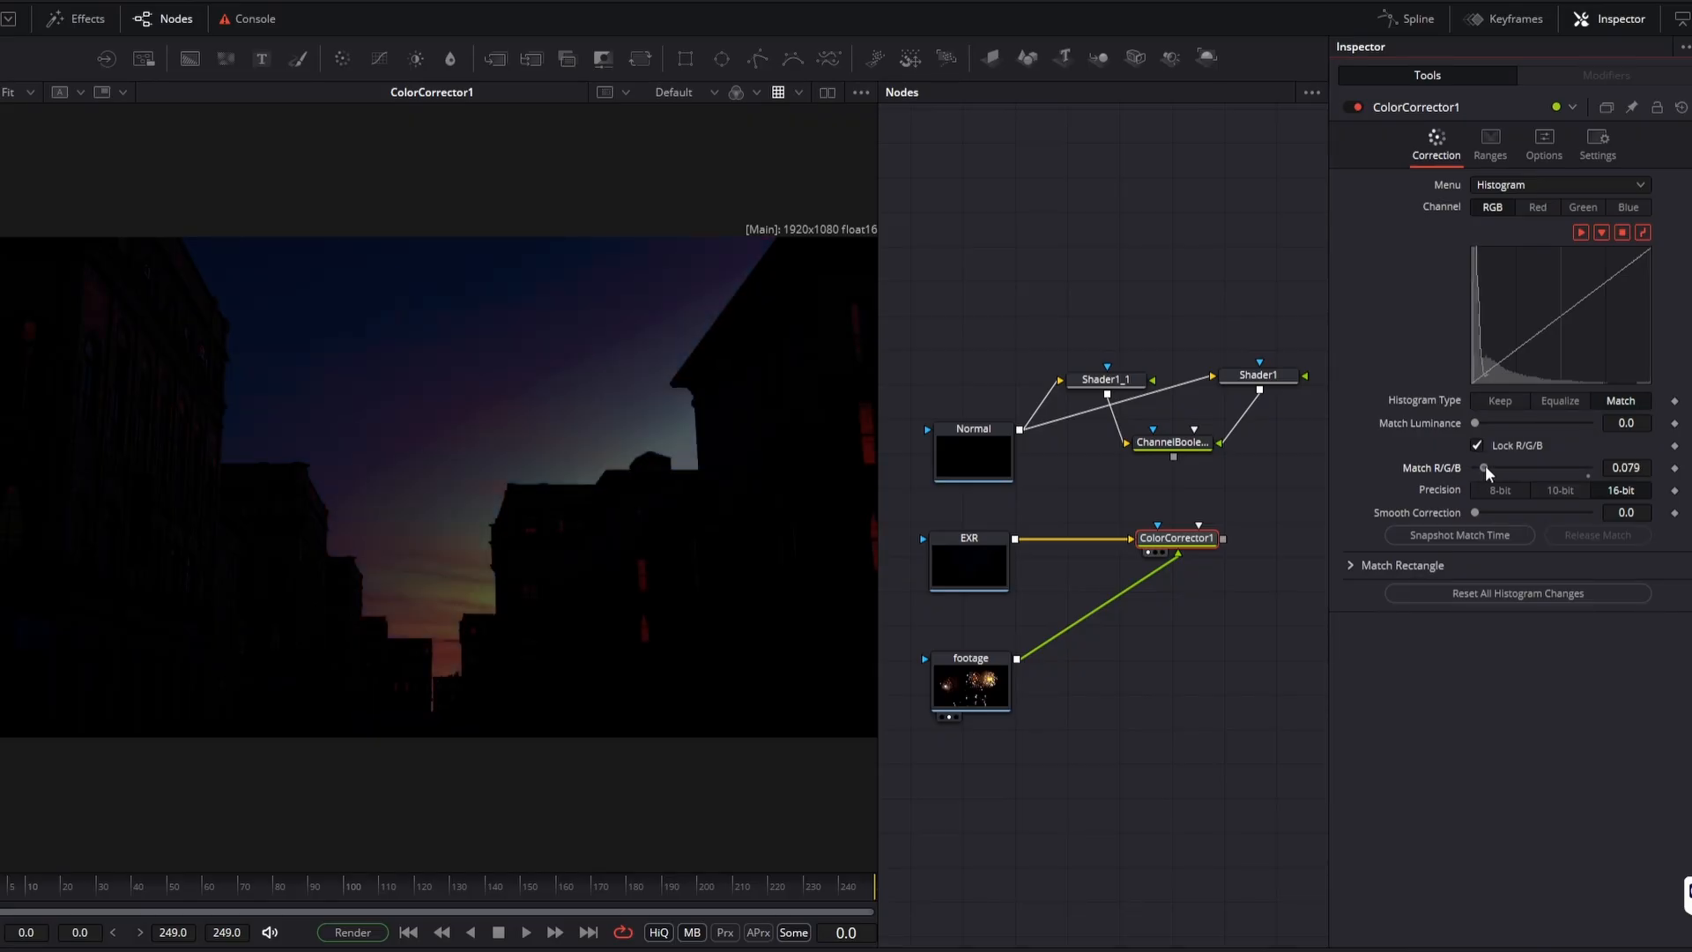
drag(115, 880, 419, 890)
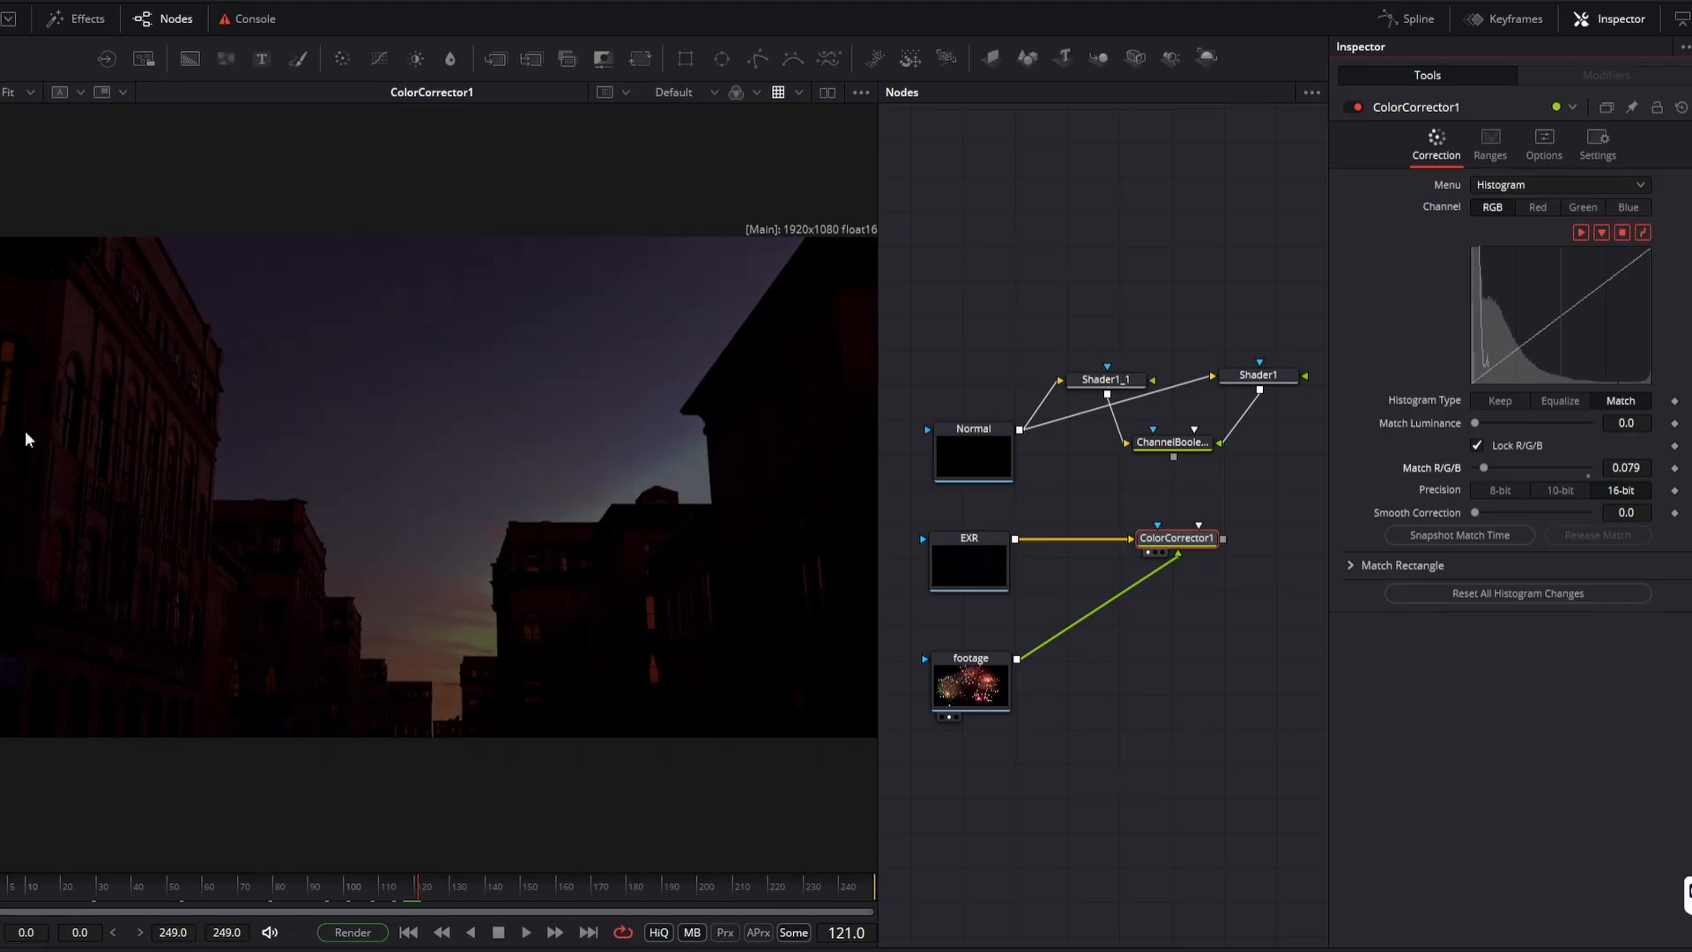
click(991, 691)
drag(386, 880, 283, 908)
Connect the ChannelBooleans output to the color corrector's effect mask input
click(1193, 448)
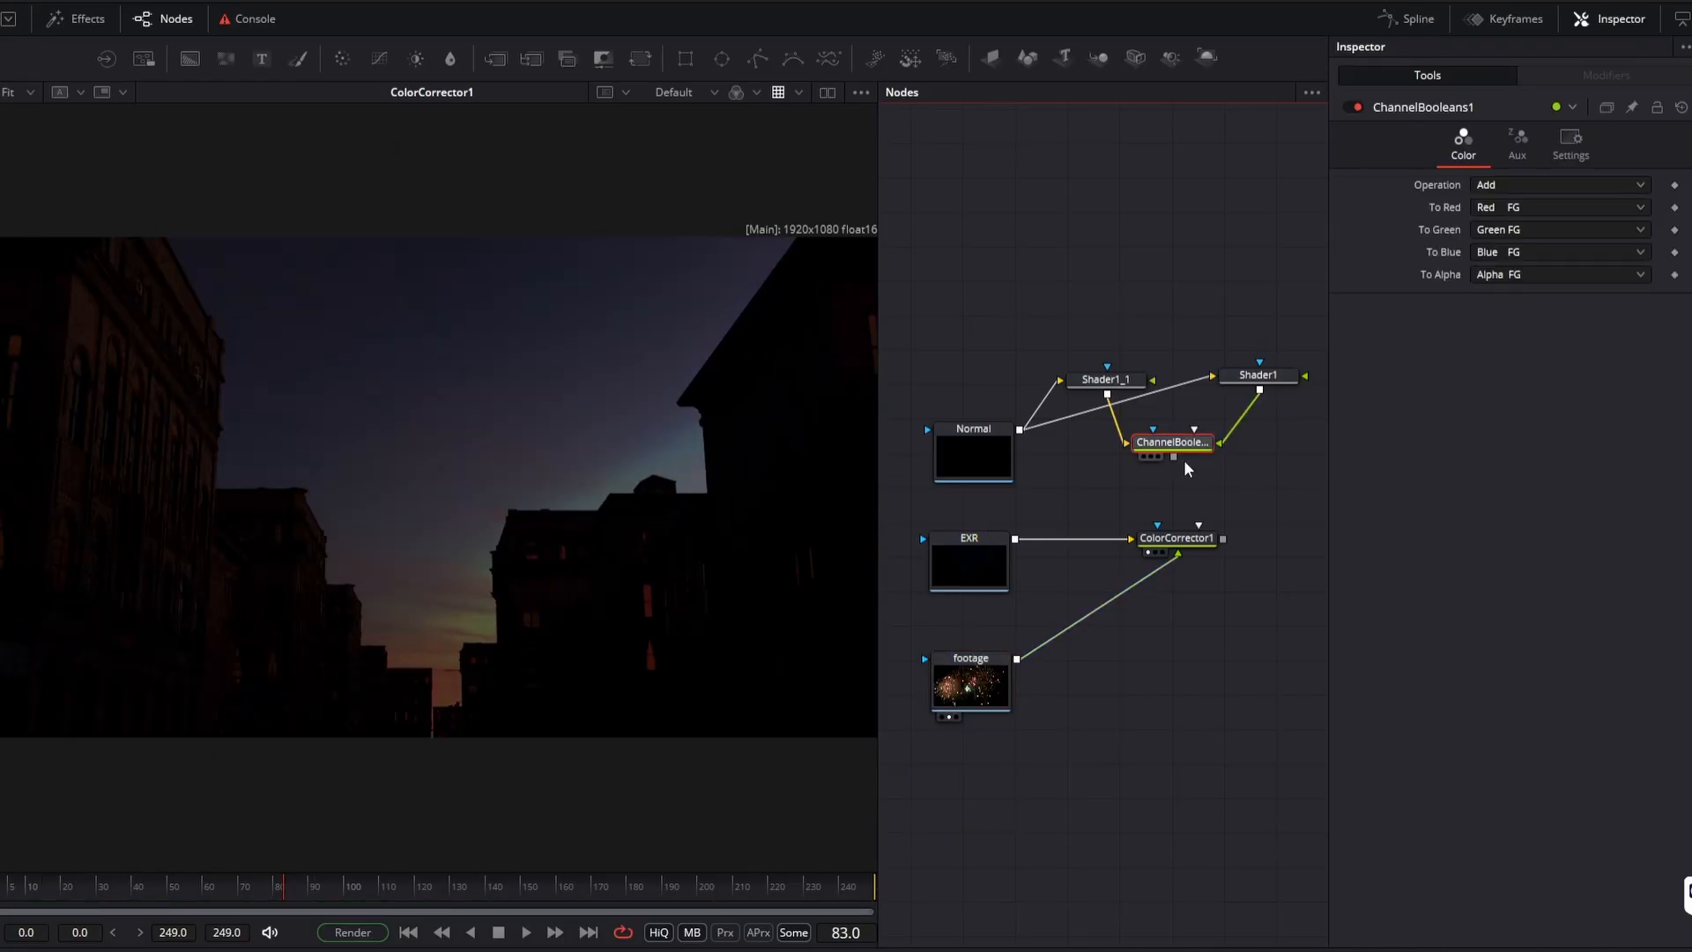
drag(1175, 455, 1158, 531)
Add a Bitmap mask node and feed the ChannelBooleans output into it
click(1231, 498)
key(shift+space)
text(gam)
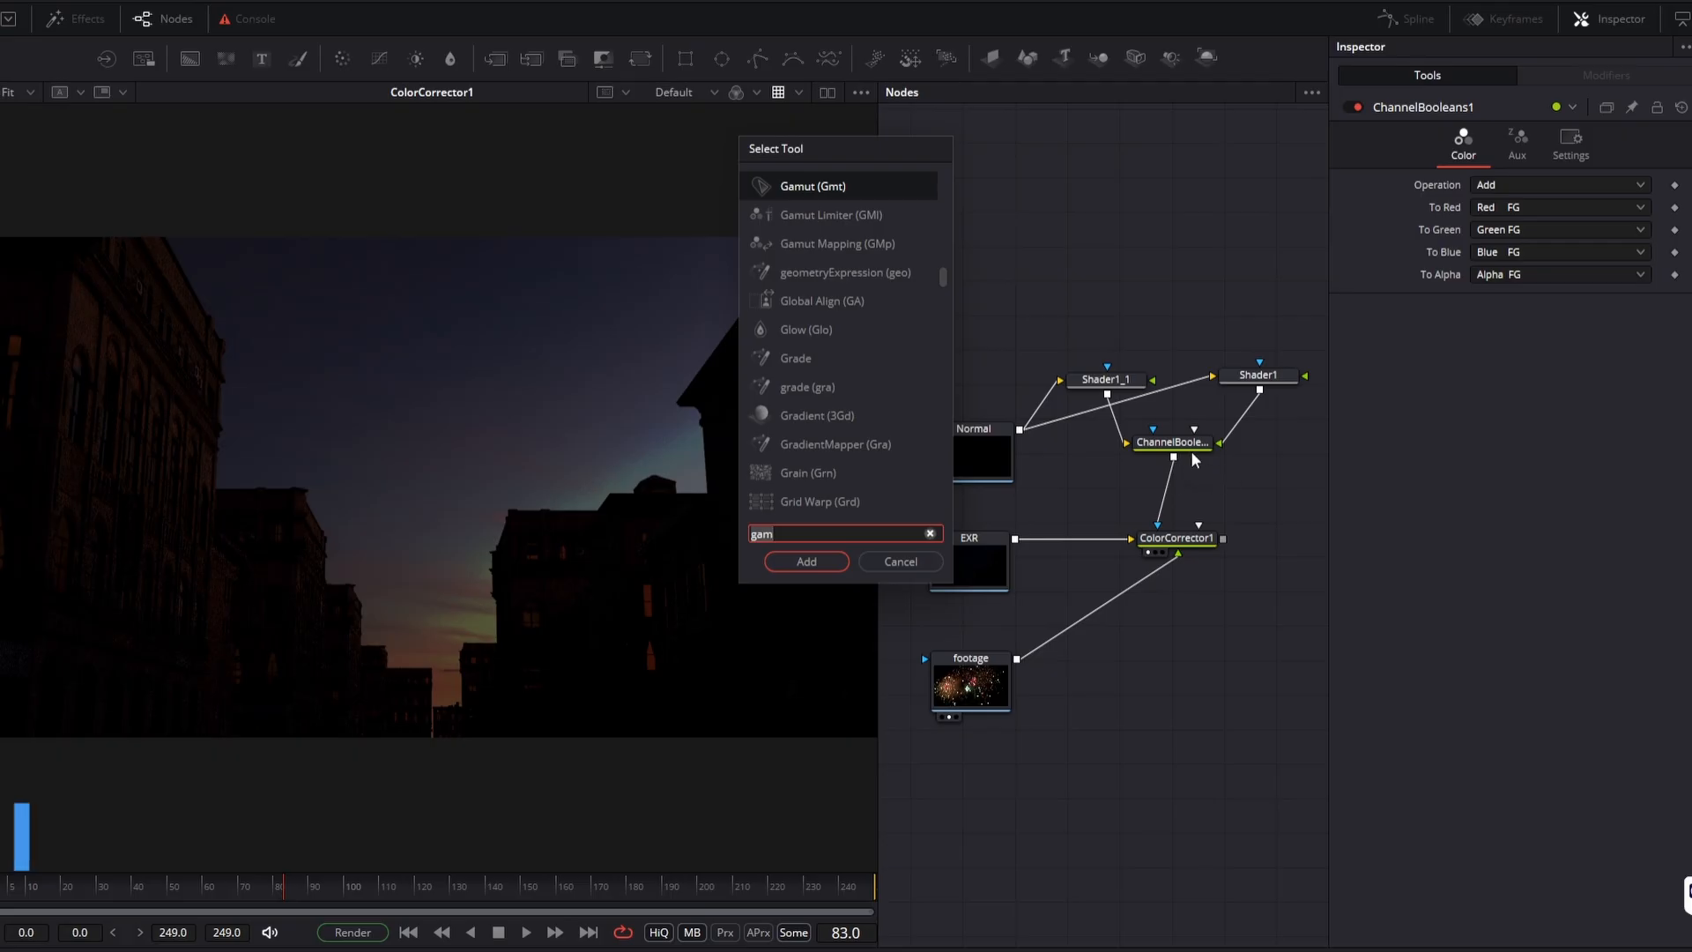
key(BackSpace)
key(BackSpace)
key(BackSpace)
text(bitmap)
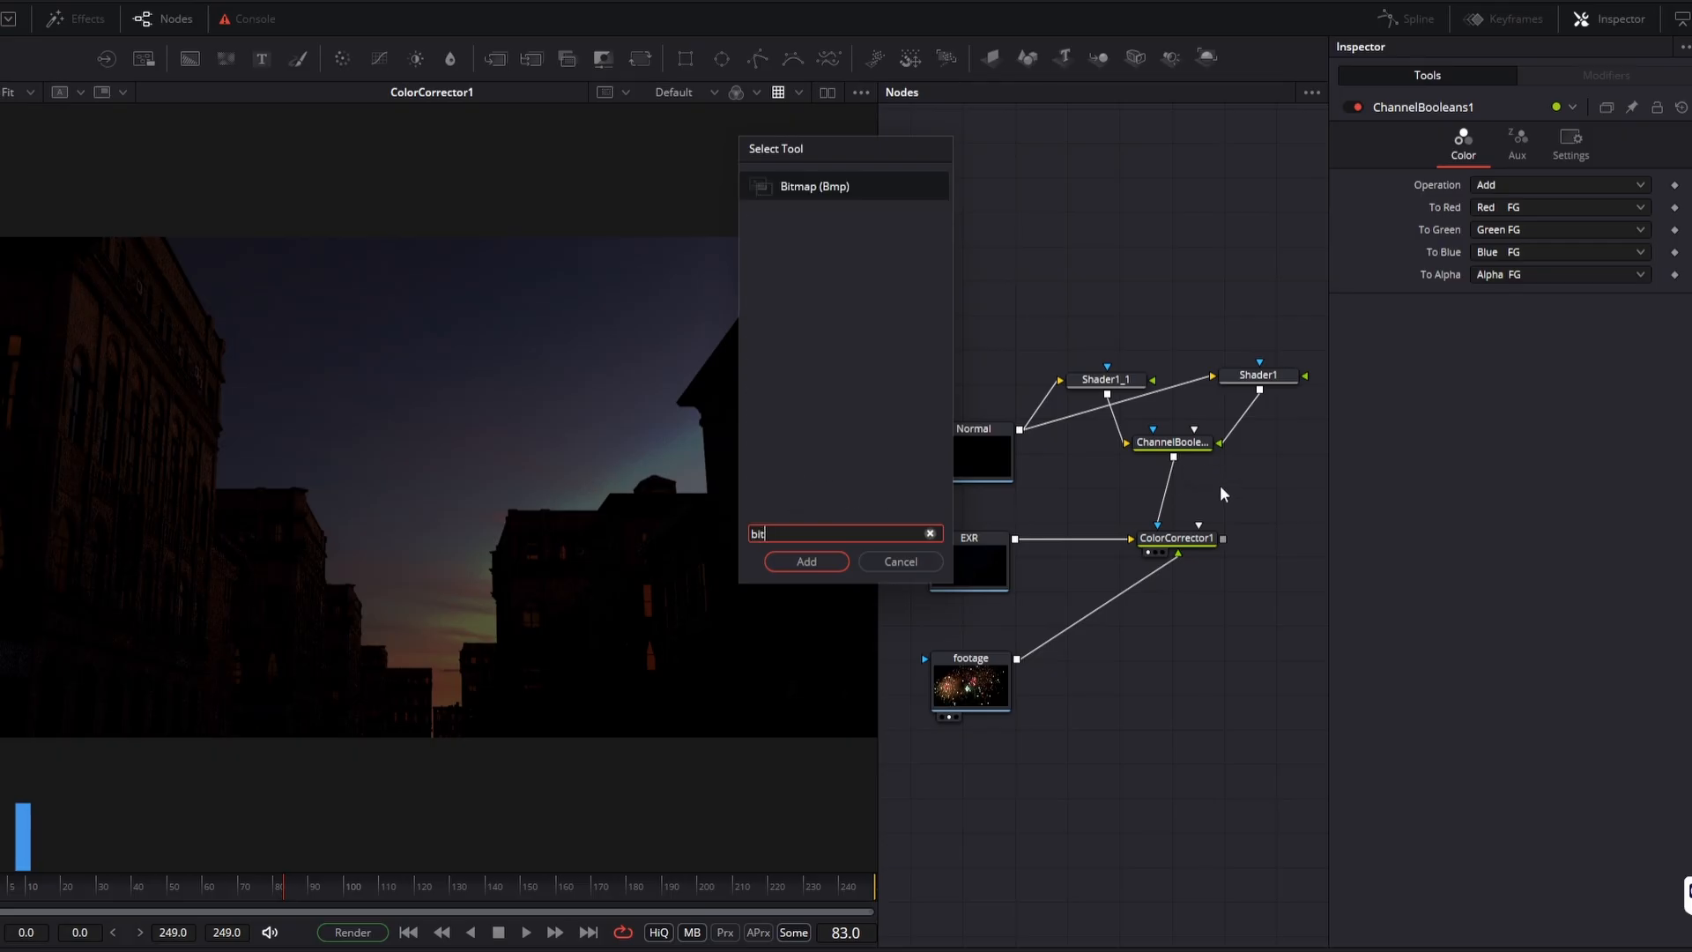
key(Return)
drag(1173, 458, 1199, 484)
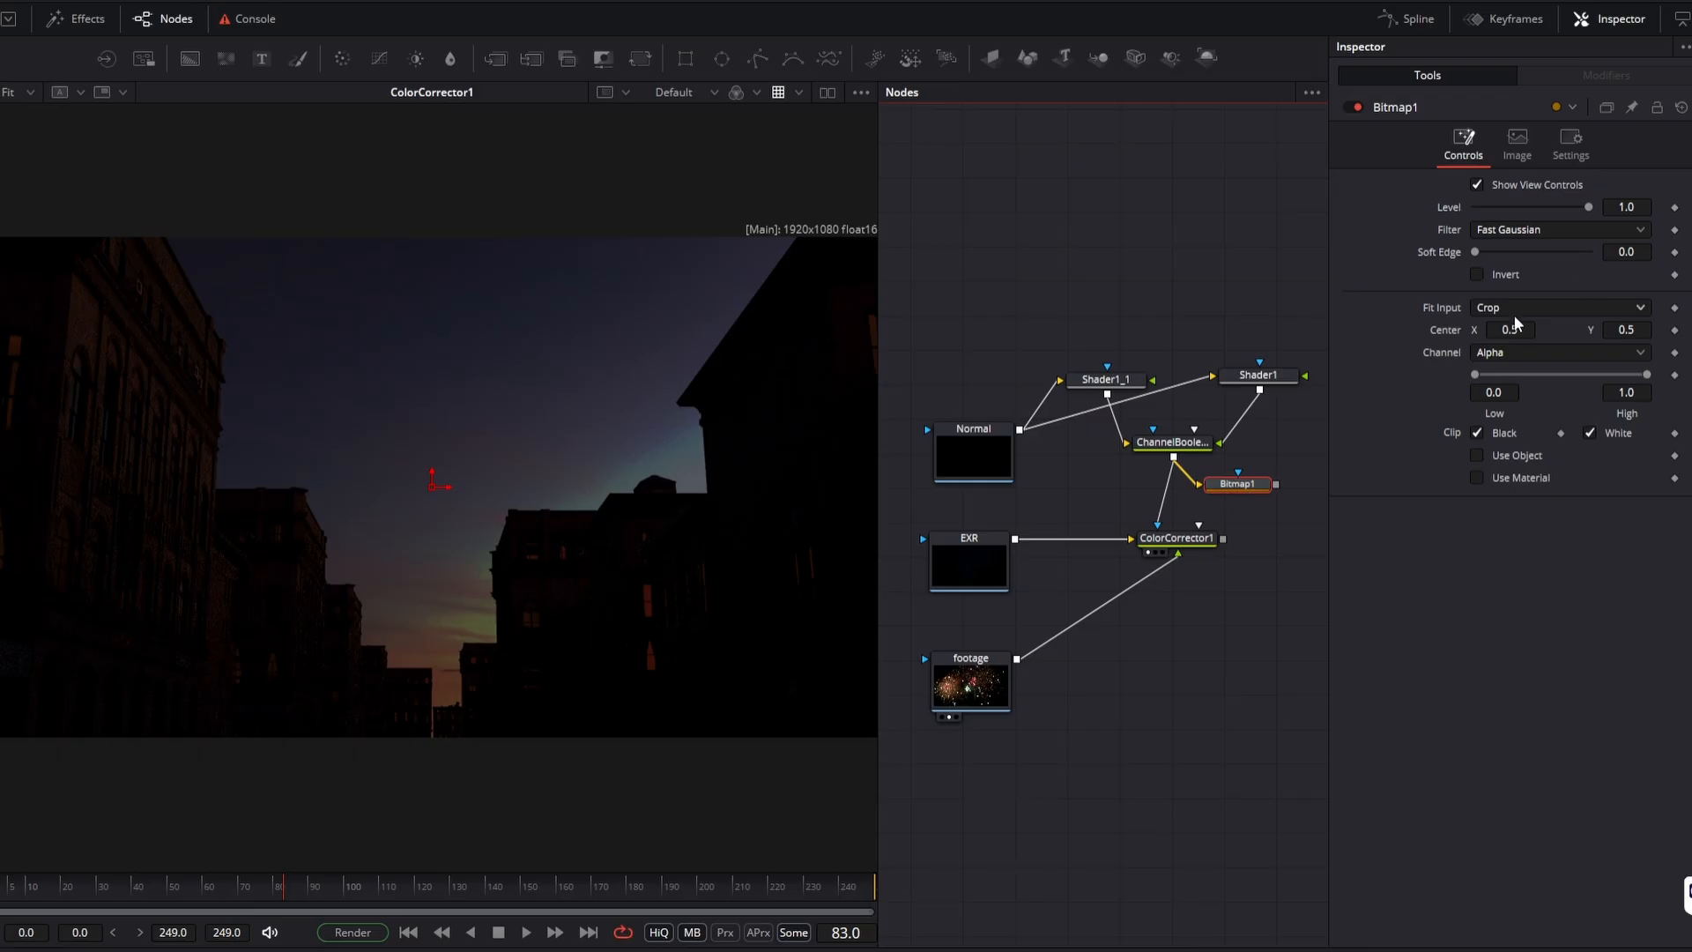
Set the Bitmap mask's channel to Luminance, connect it as the color corrector's effect mask, and check the result at frame 46
click(1515, 355)
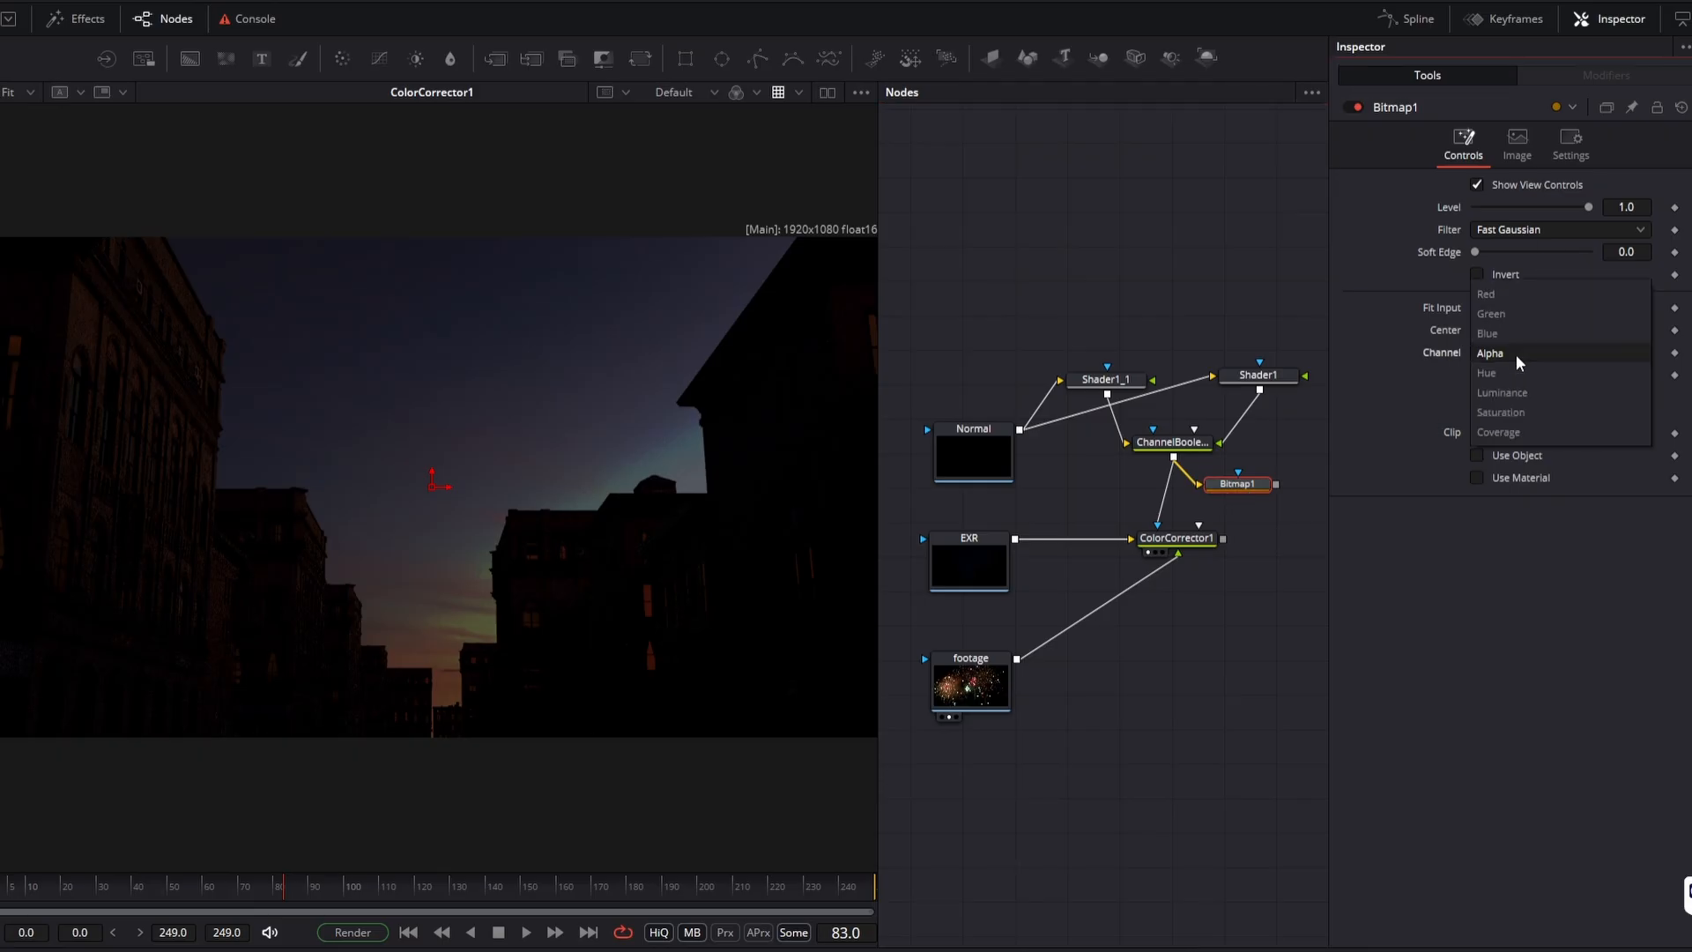
click(1546, 396)
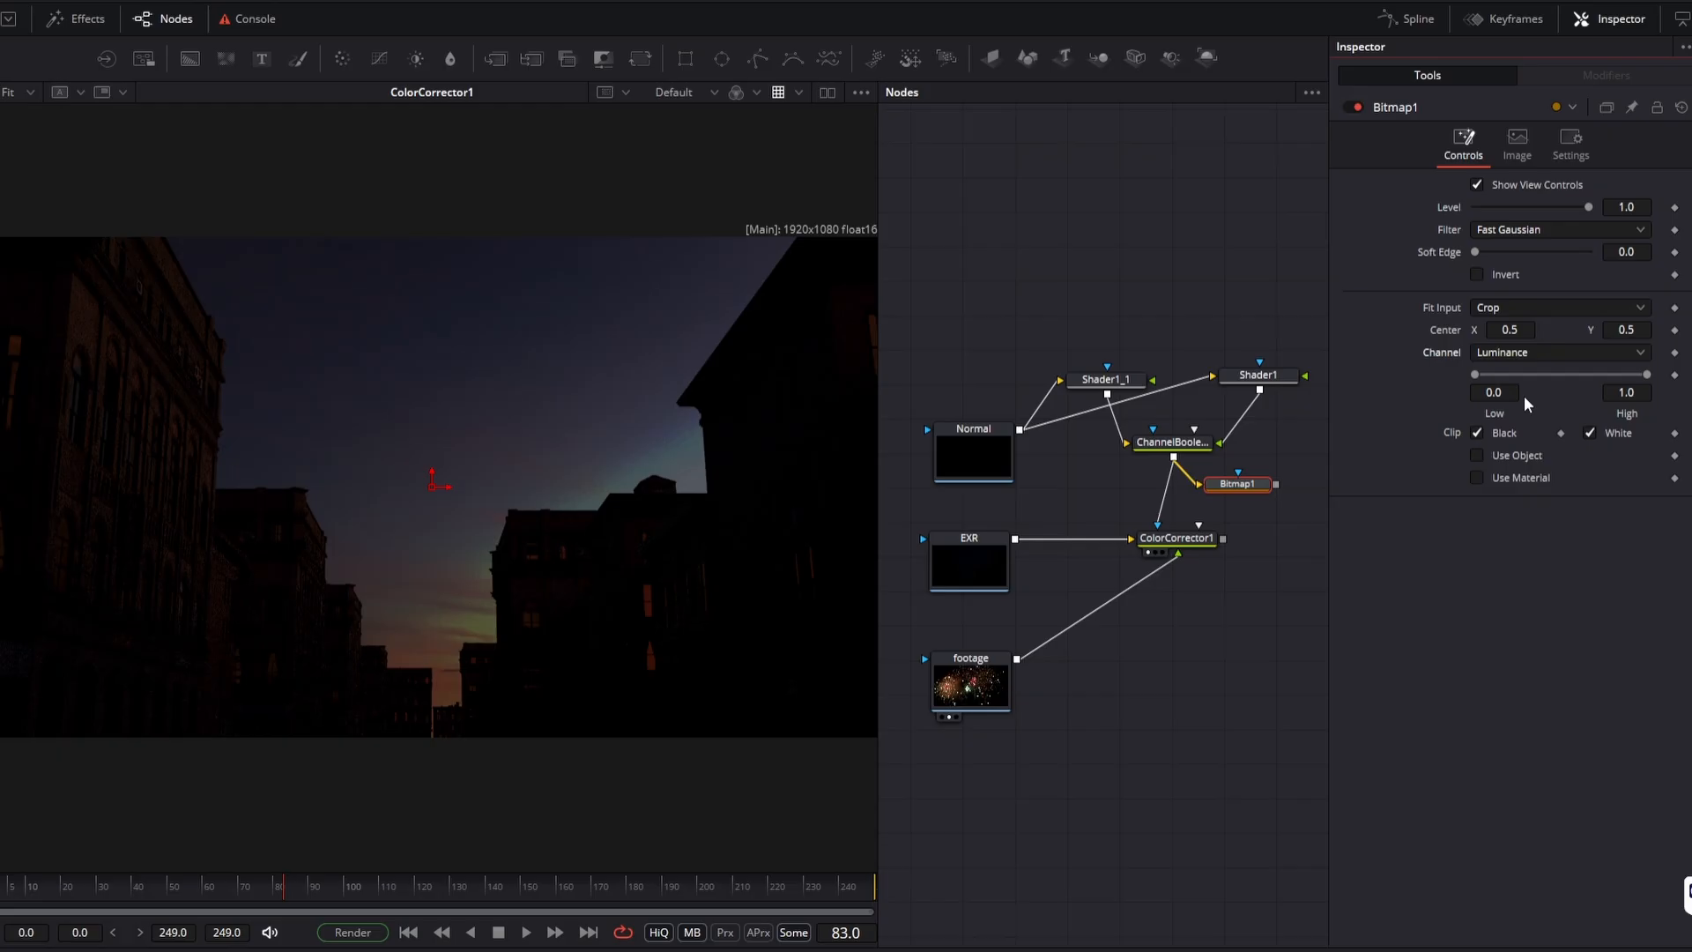
click(1269, 487)
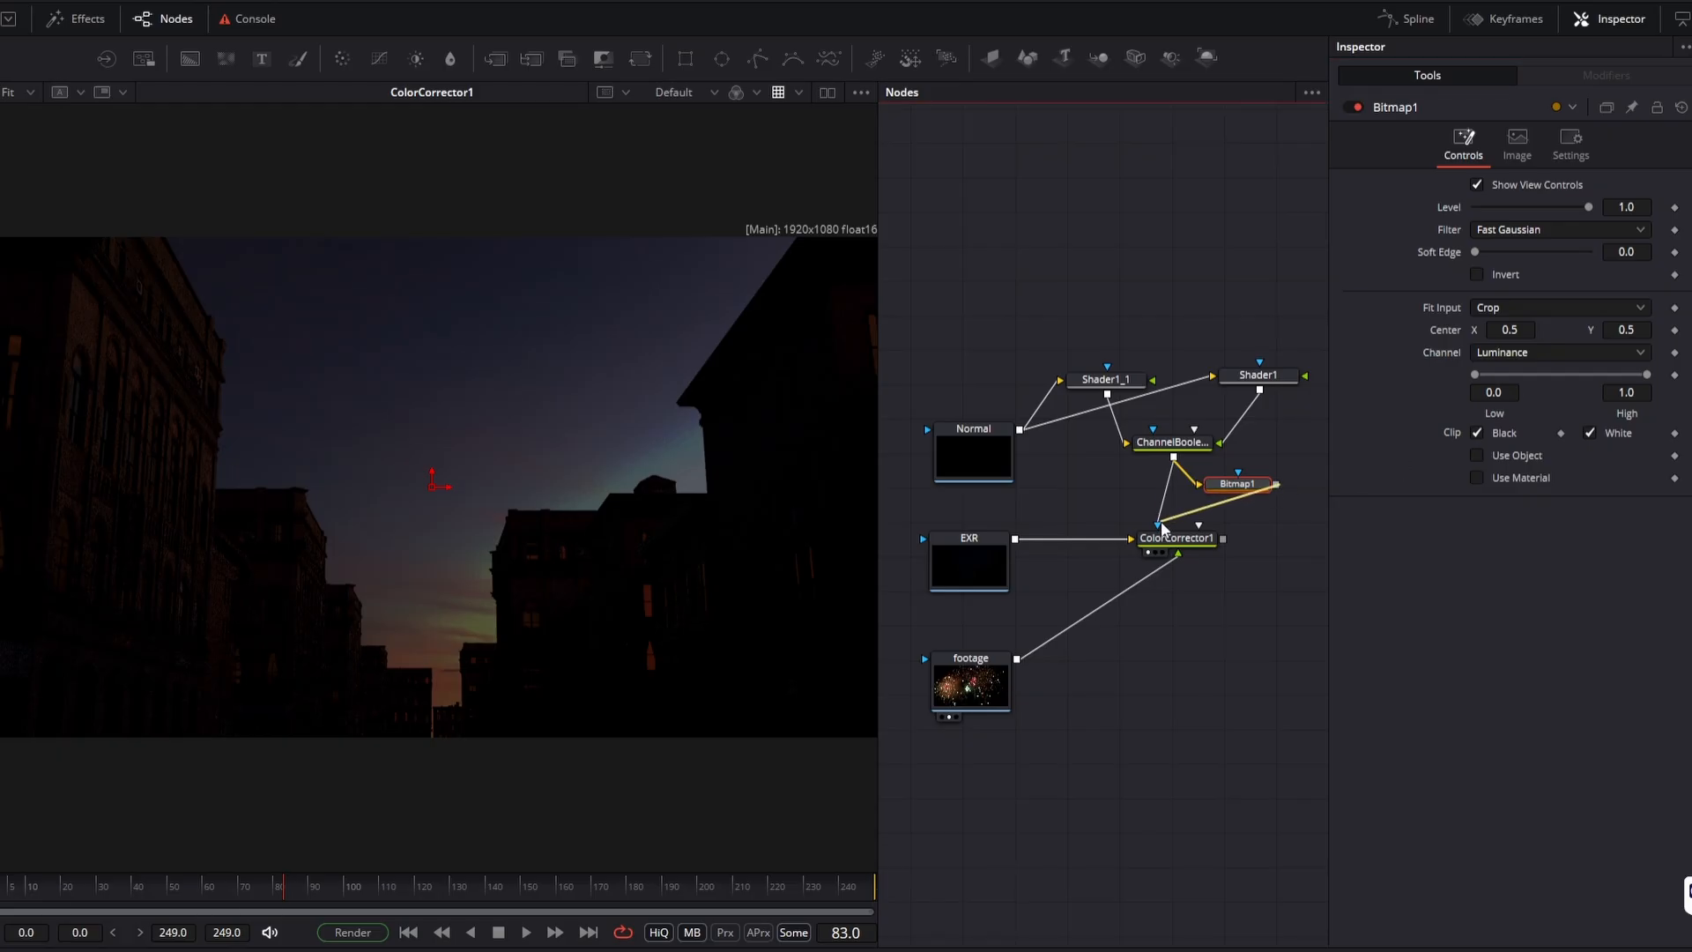
drag(1161, 528, 1157, 526)
drag(1242, 490, 1186, 504)
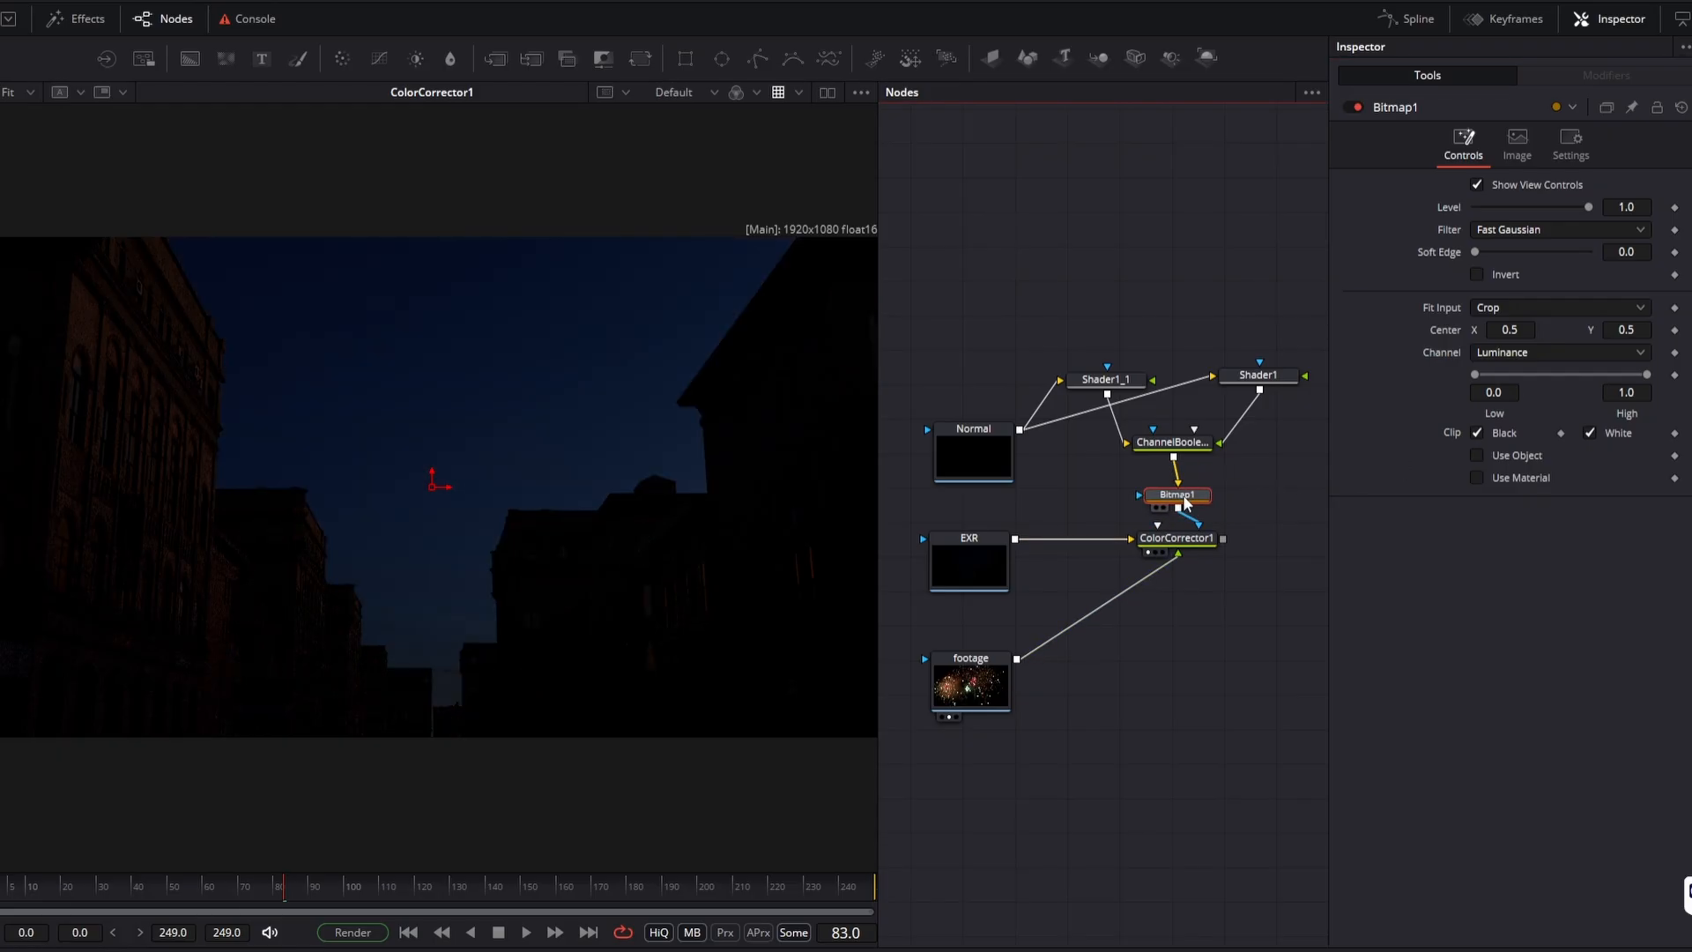
key(1)
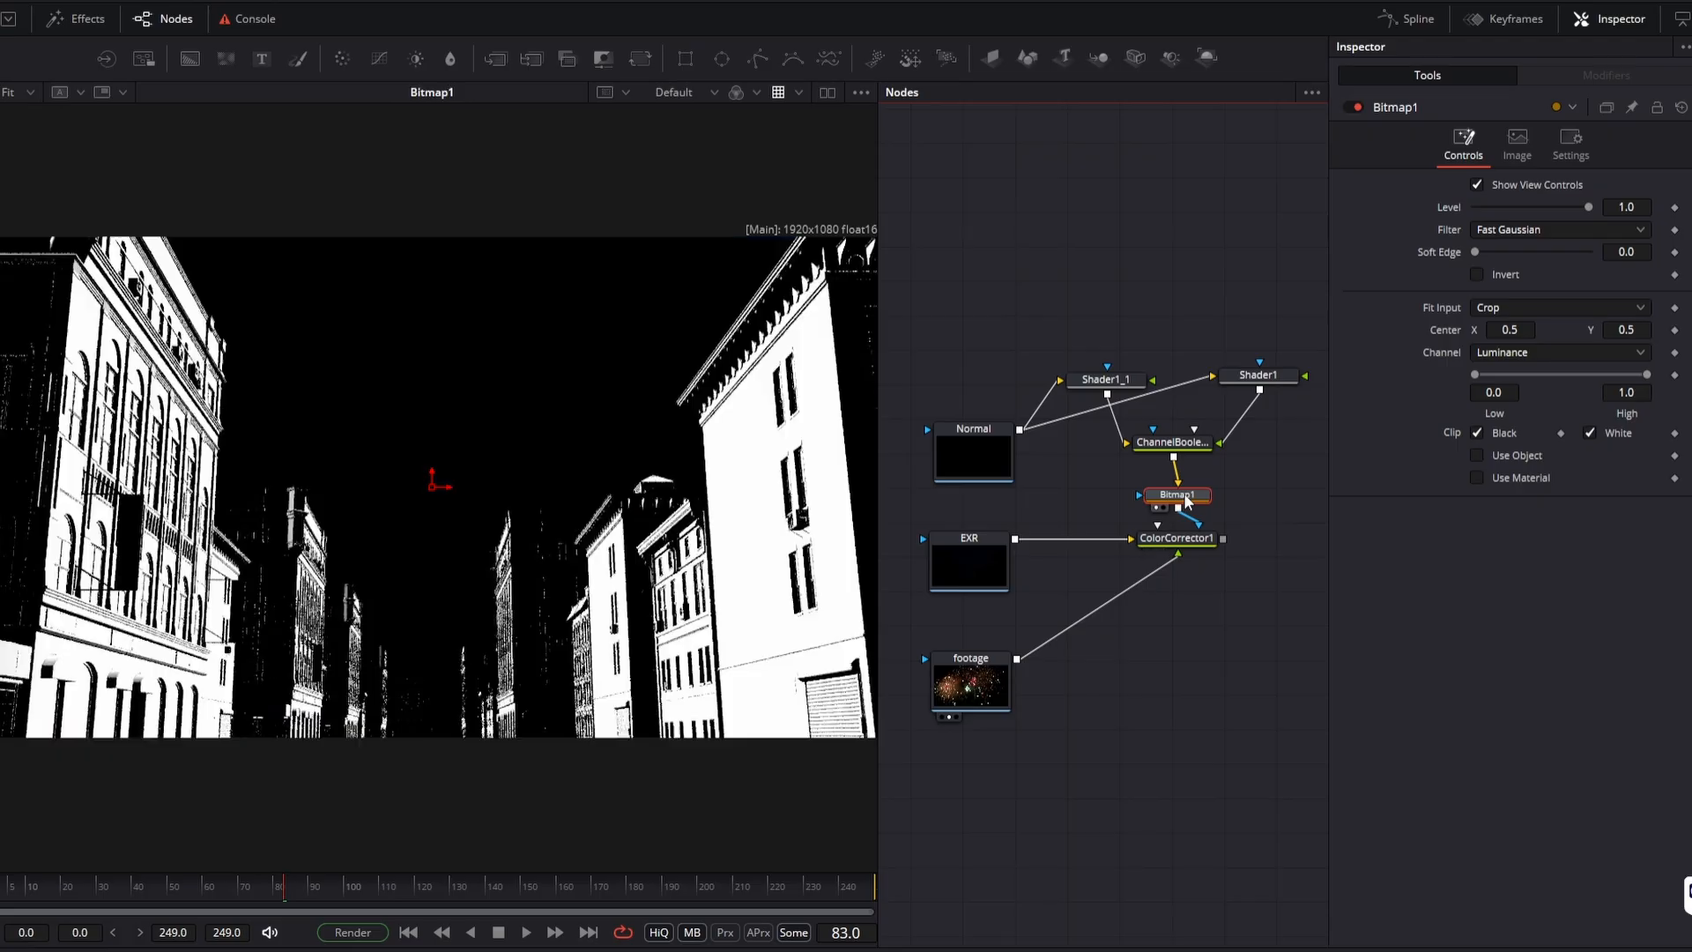
click(1177, 538)
key(1)
drag(120, 892, 154, 908)
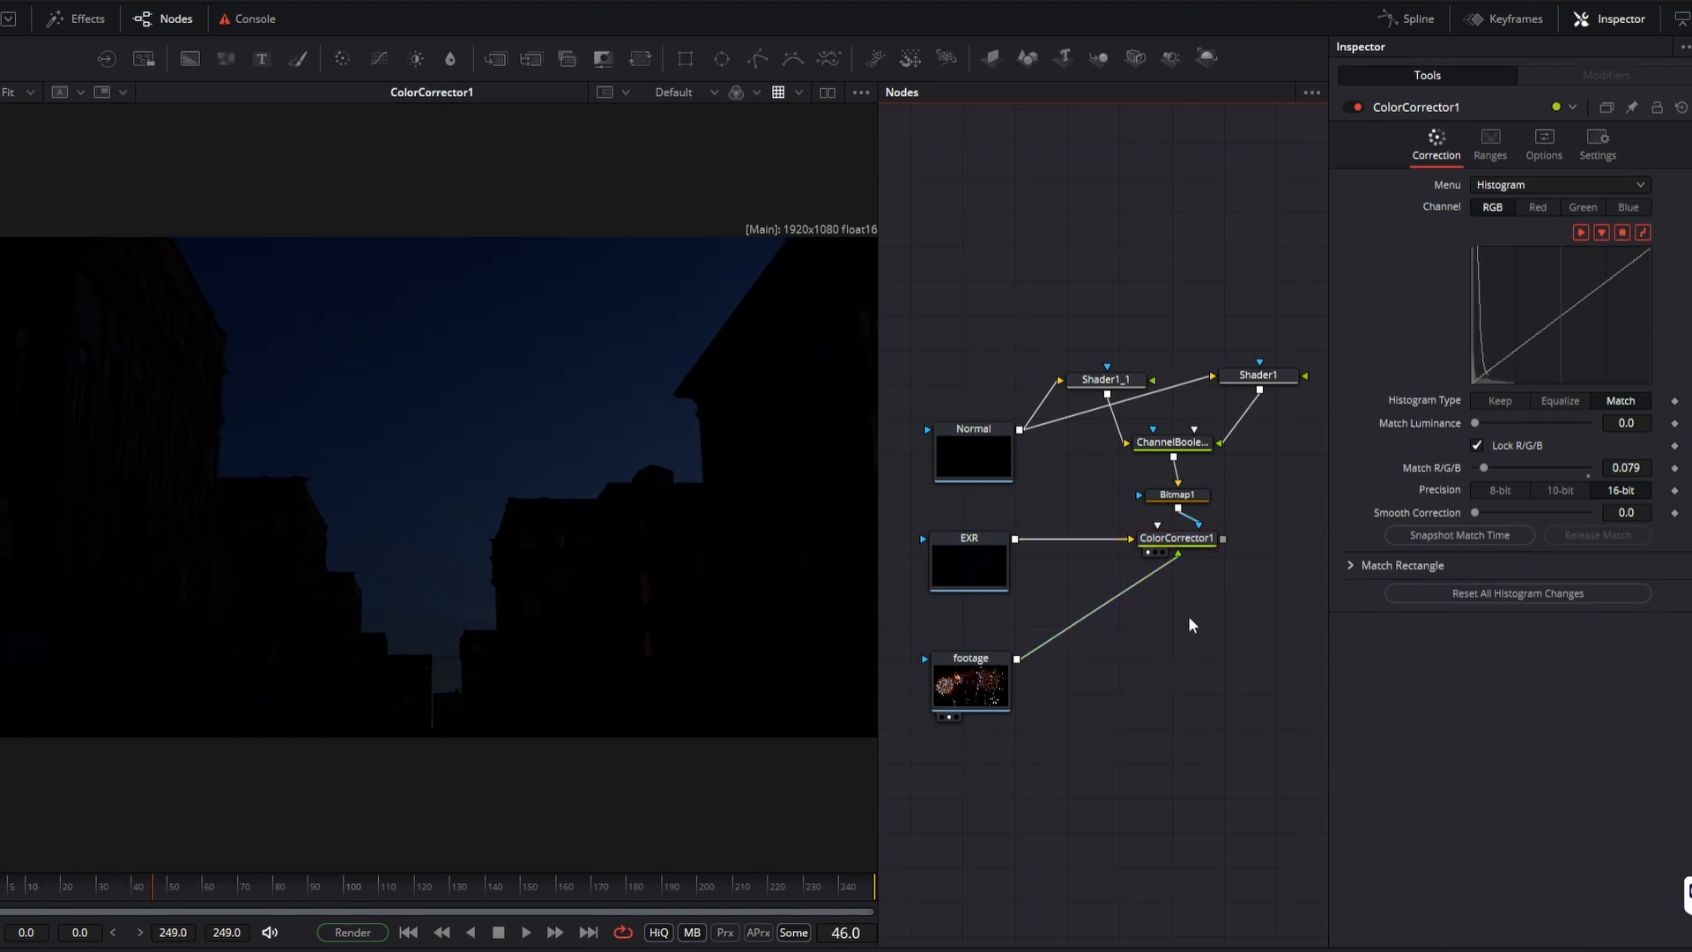
Insert a Gamut node between the EXR and the color corrector, shifting the Normal, EXR and footage nodes to make room
key(shift+space)
text(go)
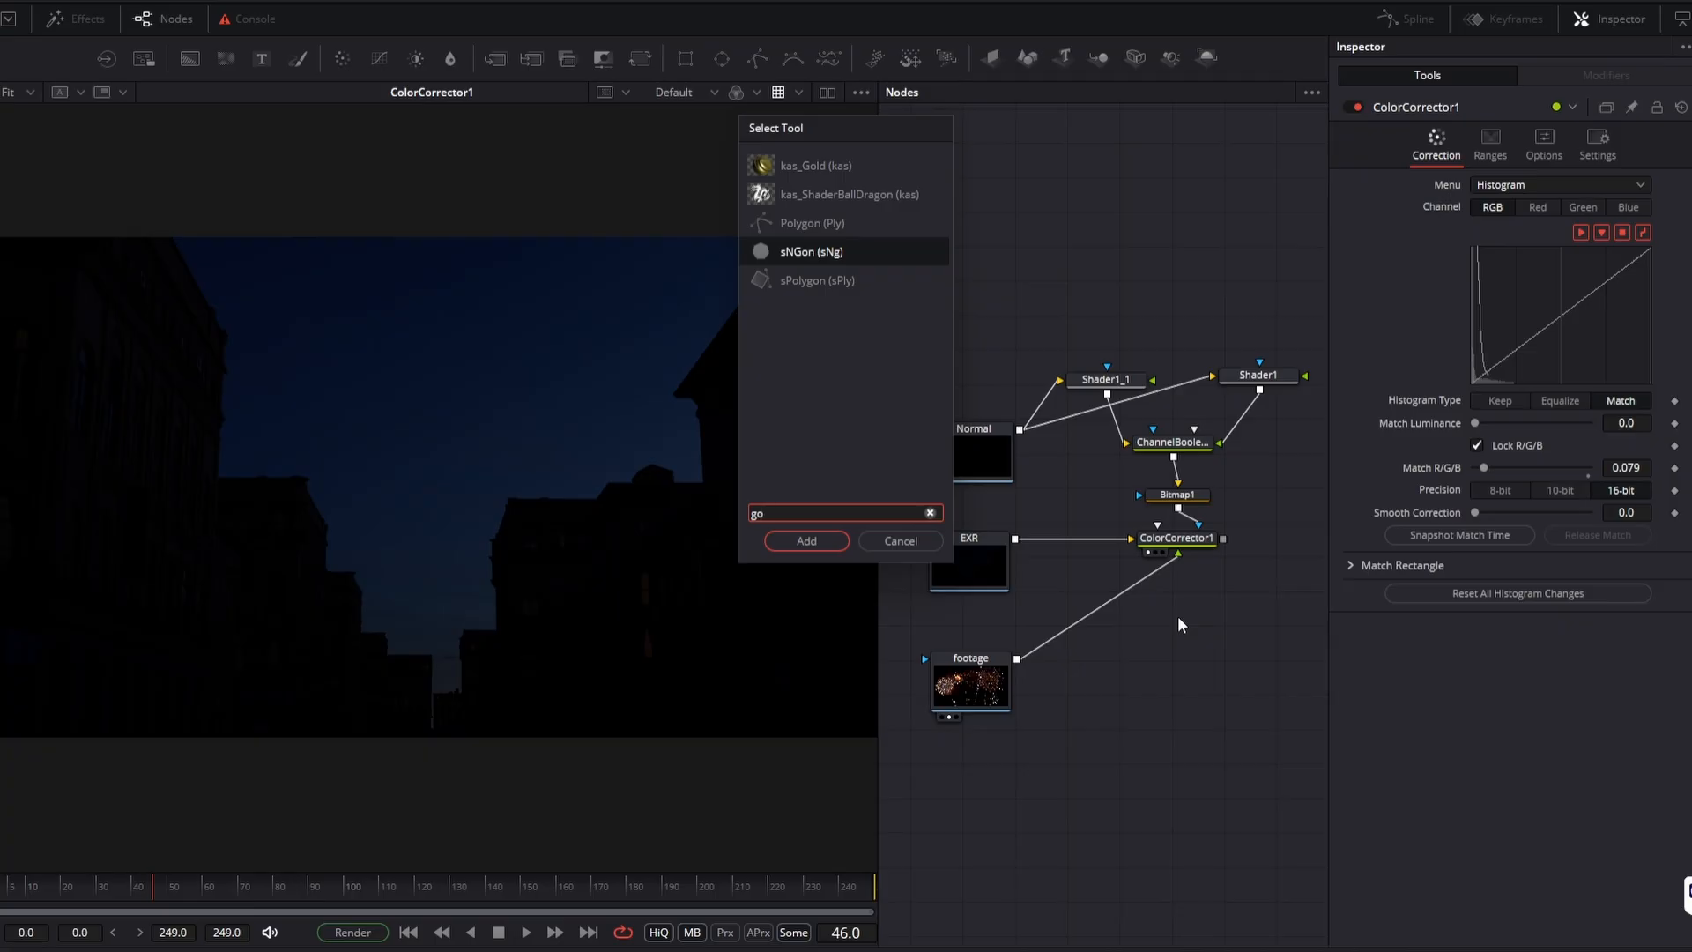
key(BackSpace)
text(amut)
key(Return)
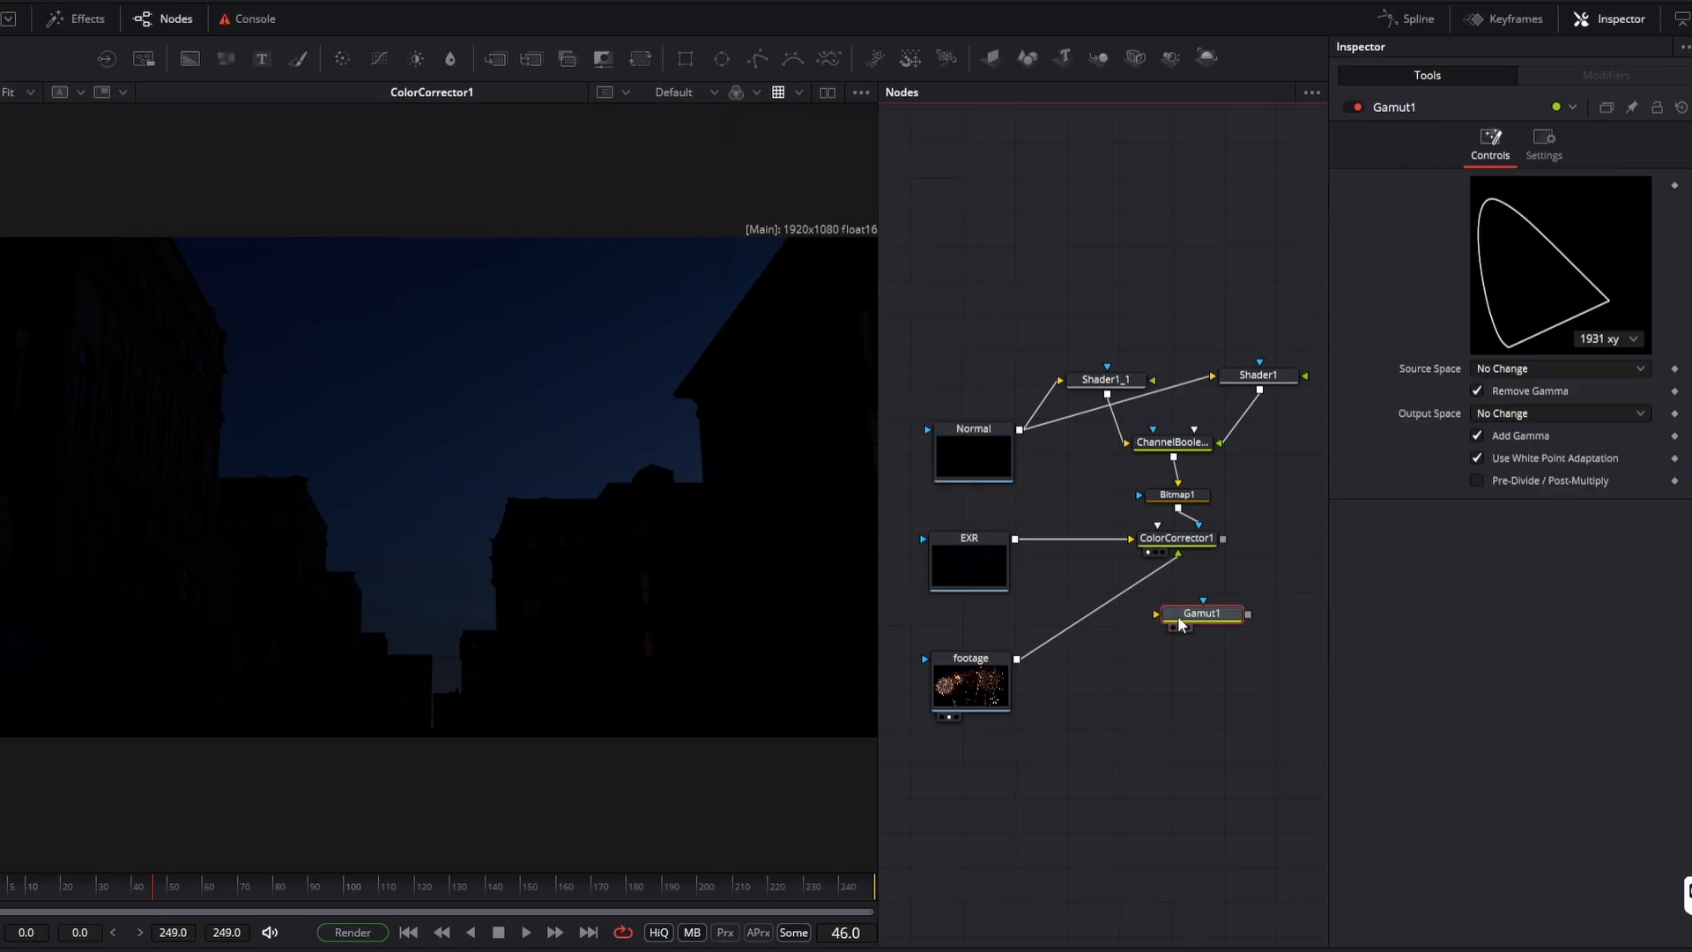
drag(1178, 623, 1069, 546)
drag(989, 366, 938, 733)
drag(985, 467, 945, 460)
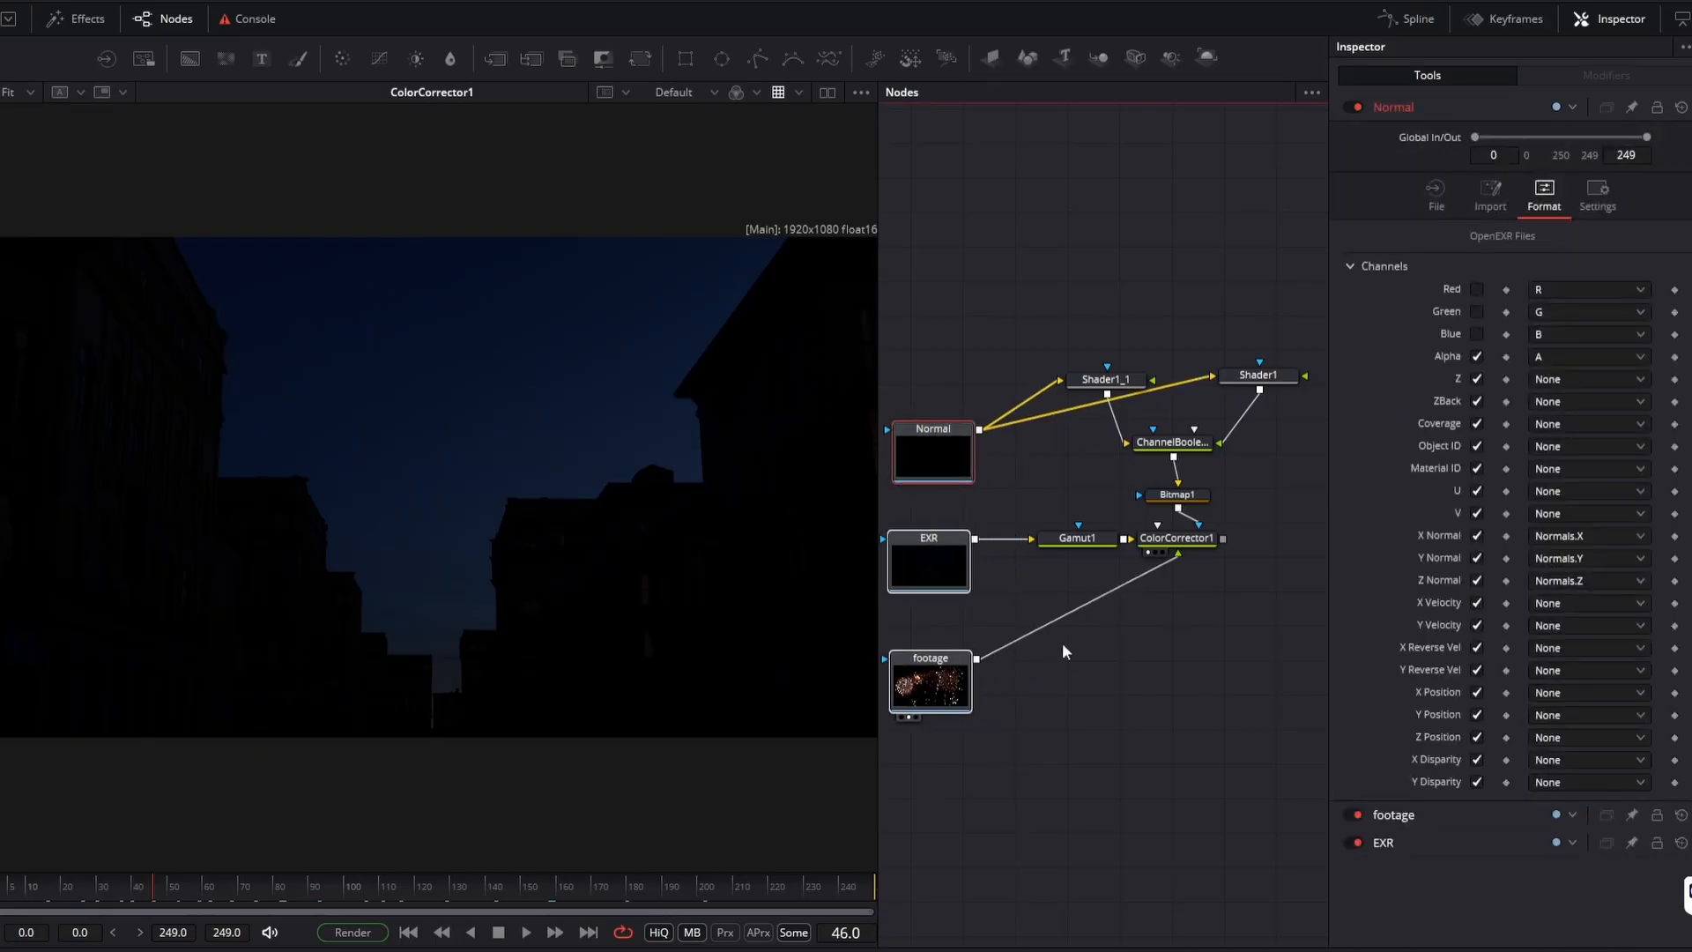
click(1089, 590)
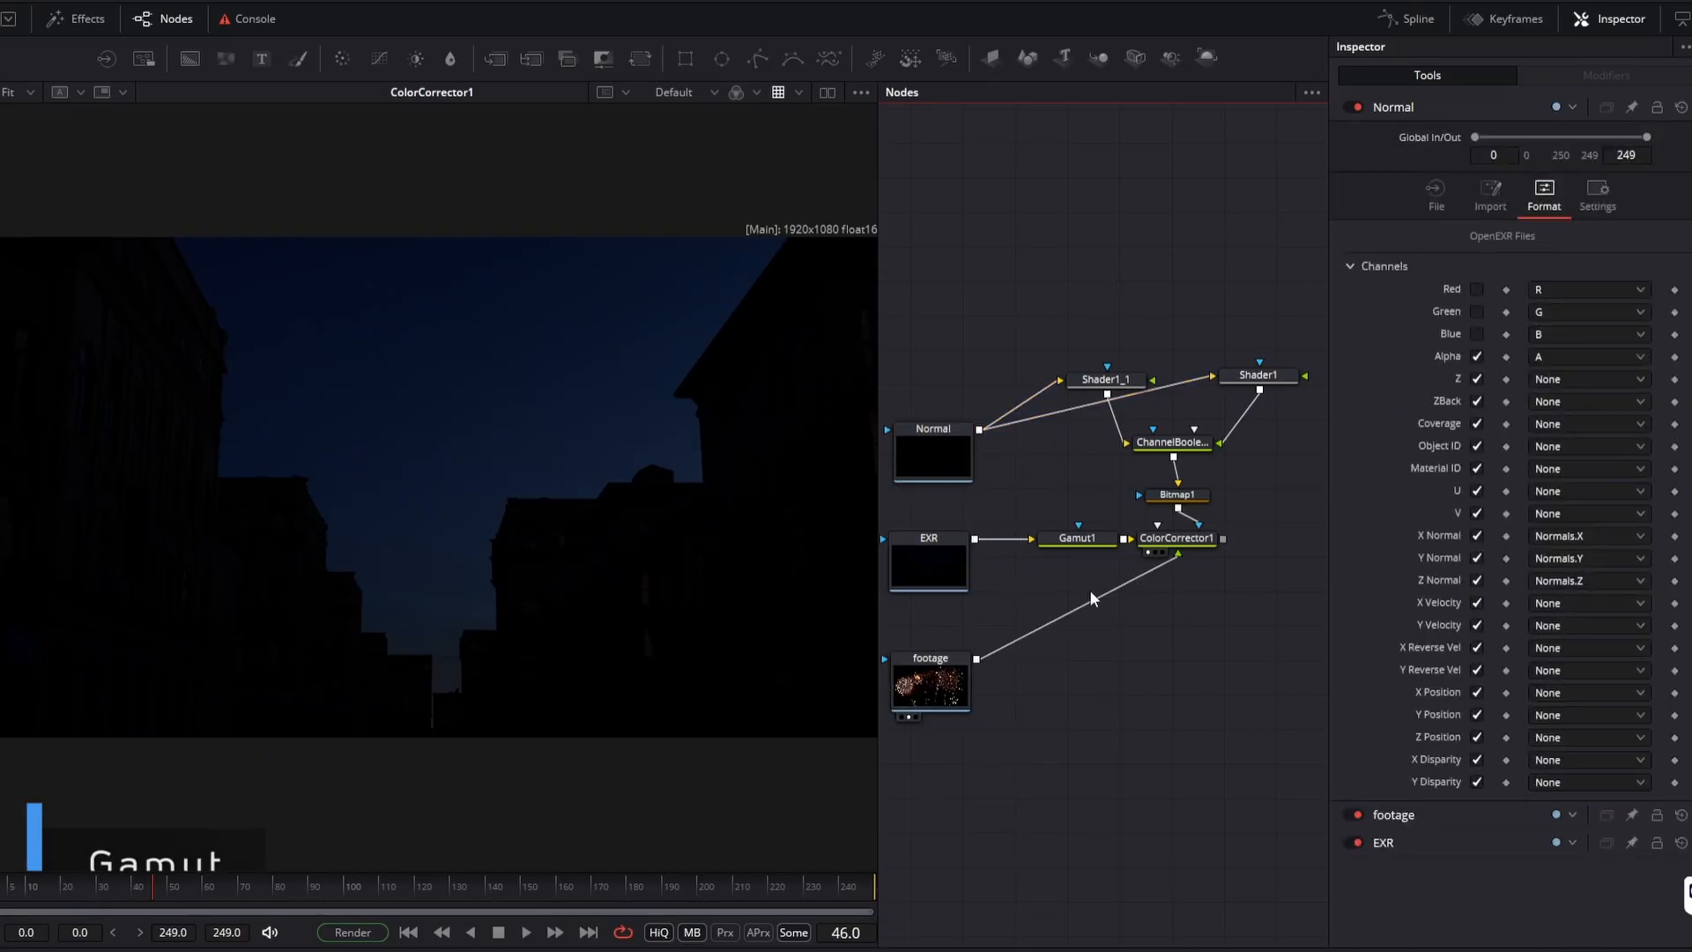
Set the Gamut node's output space to sRGB and inspect the color-corrected buildings up close at frame 119
drag(1076, 538, 1059, 537)
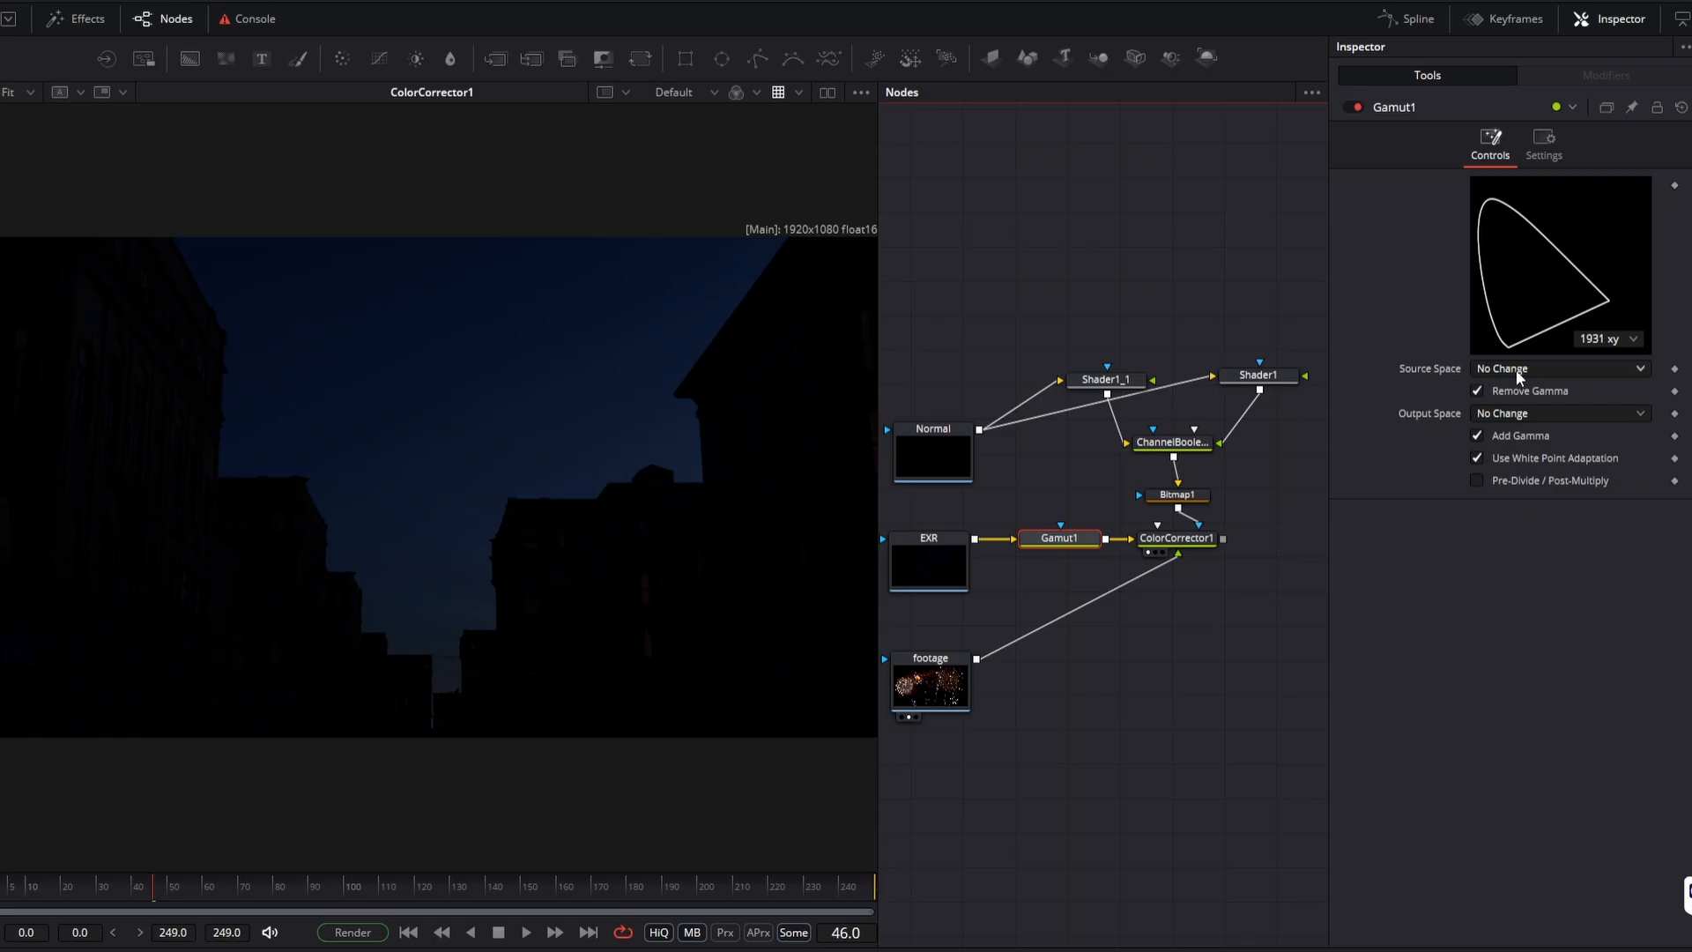
click(1525, 415)
scroll(1552, 631, down, 5)
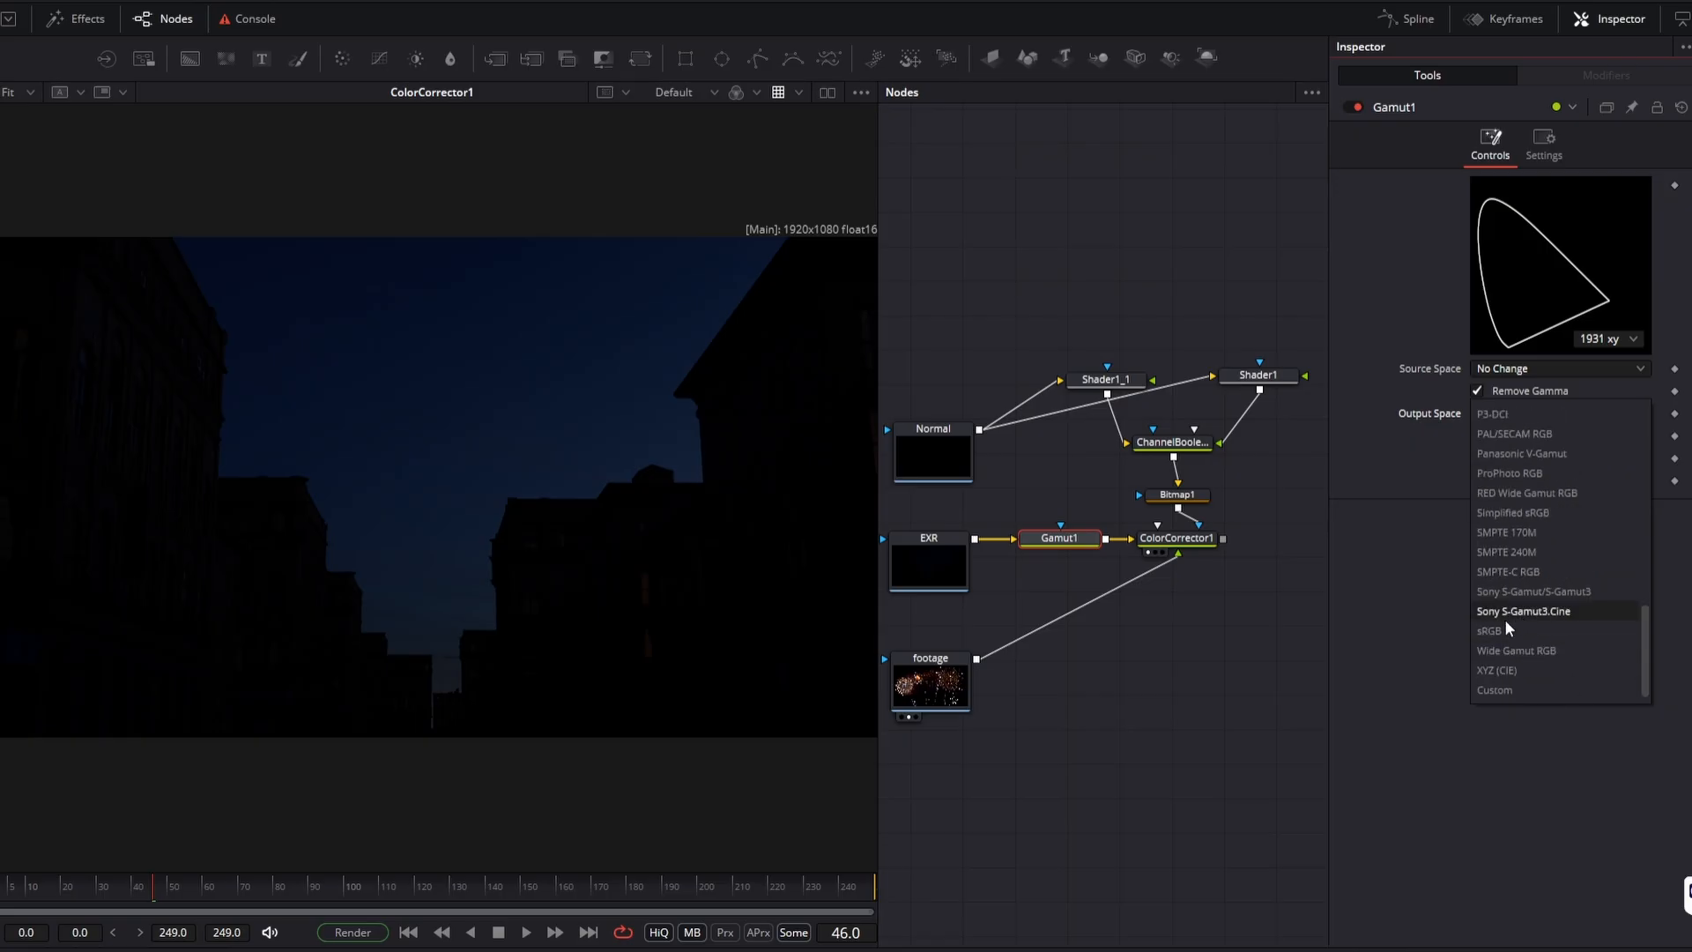
click(1503, 630)
key(1)
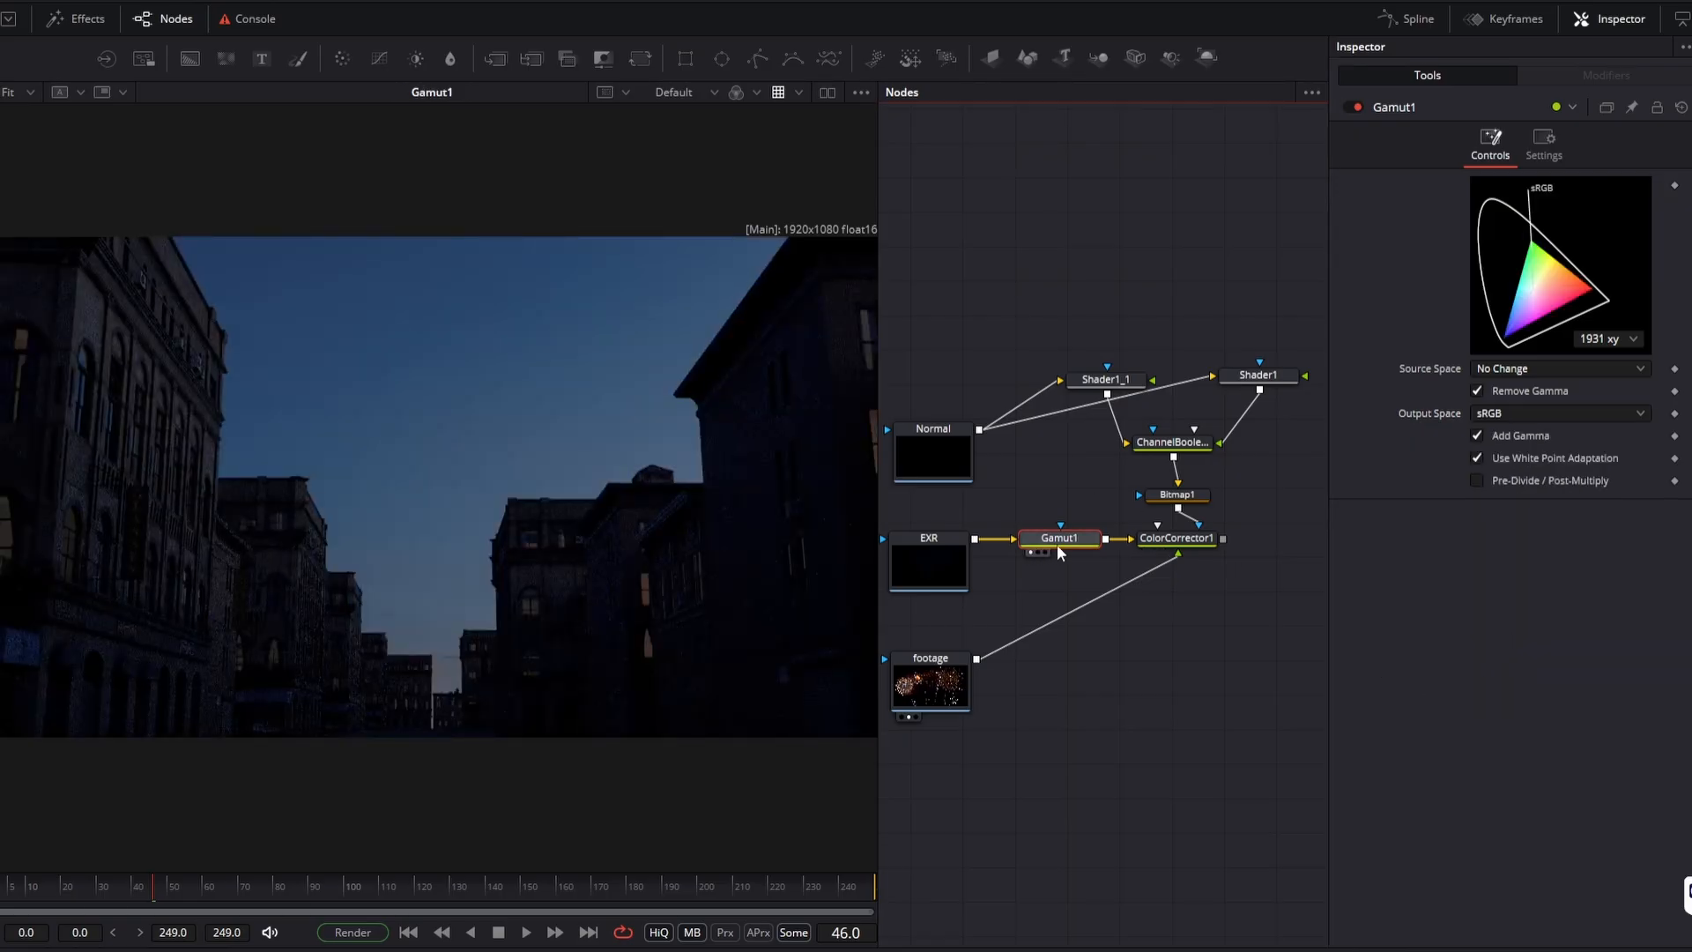
click(1203, 540)
drag(1306, 688, 1158, 250)
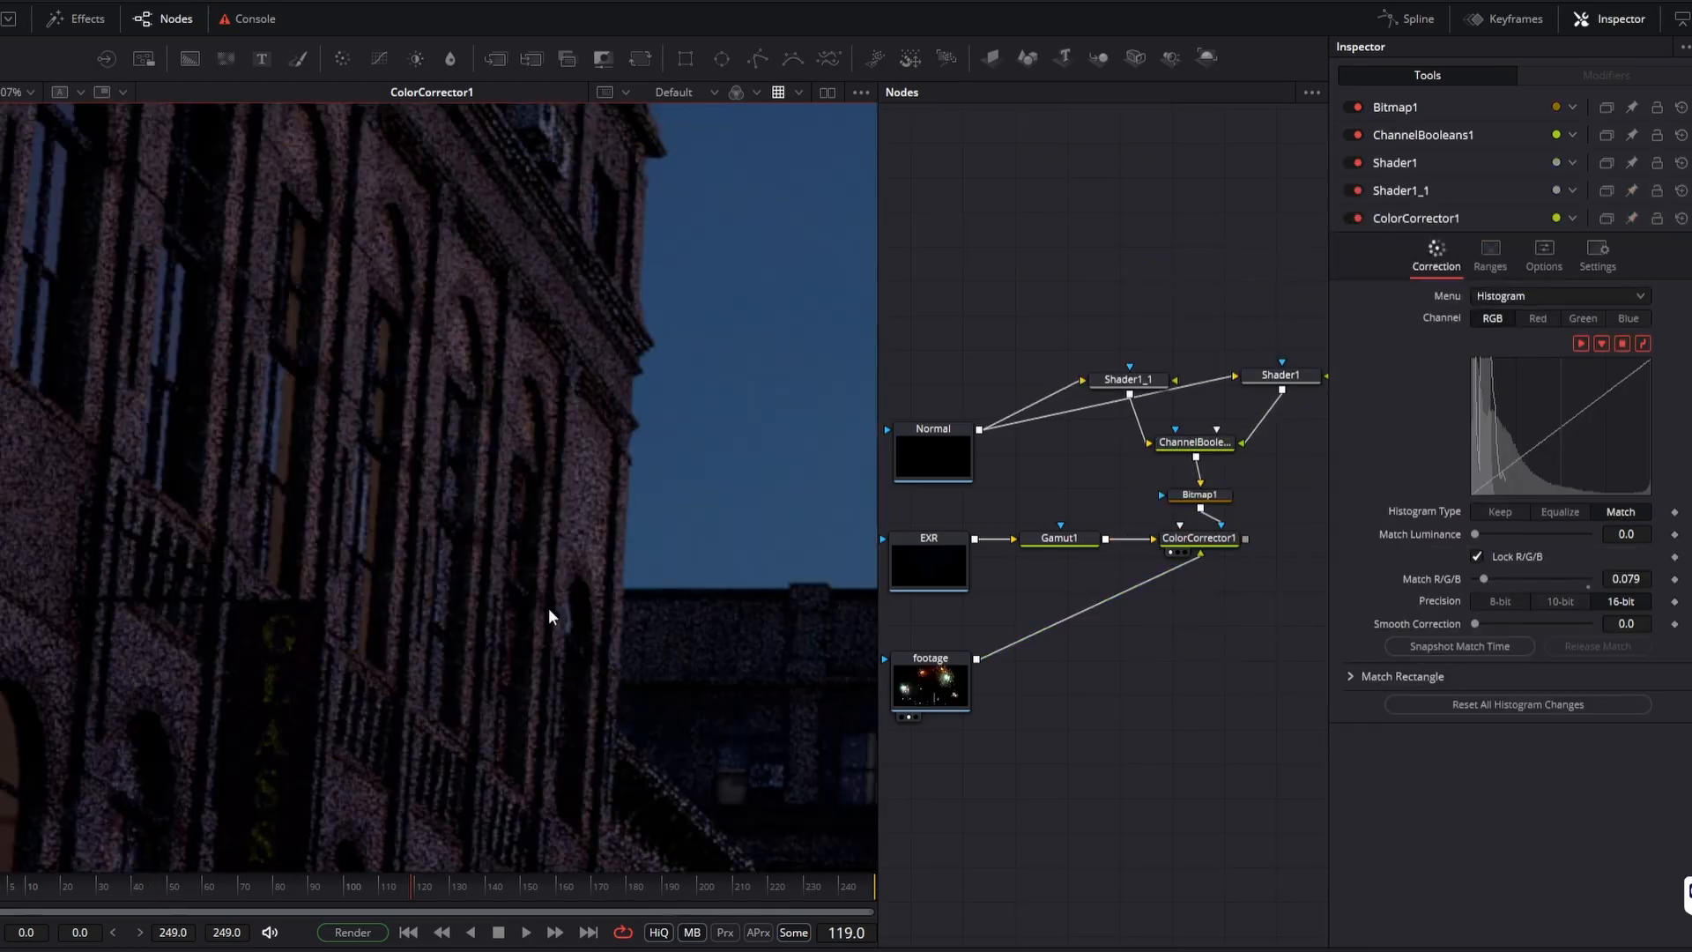
key(ctrl+f)
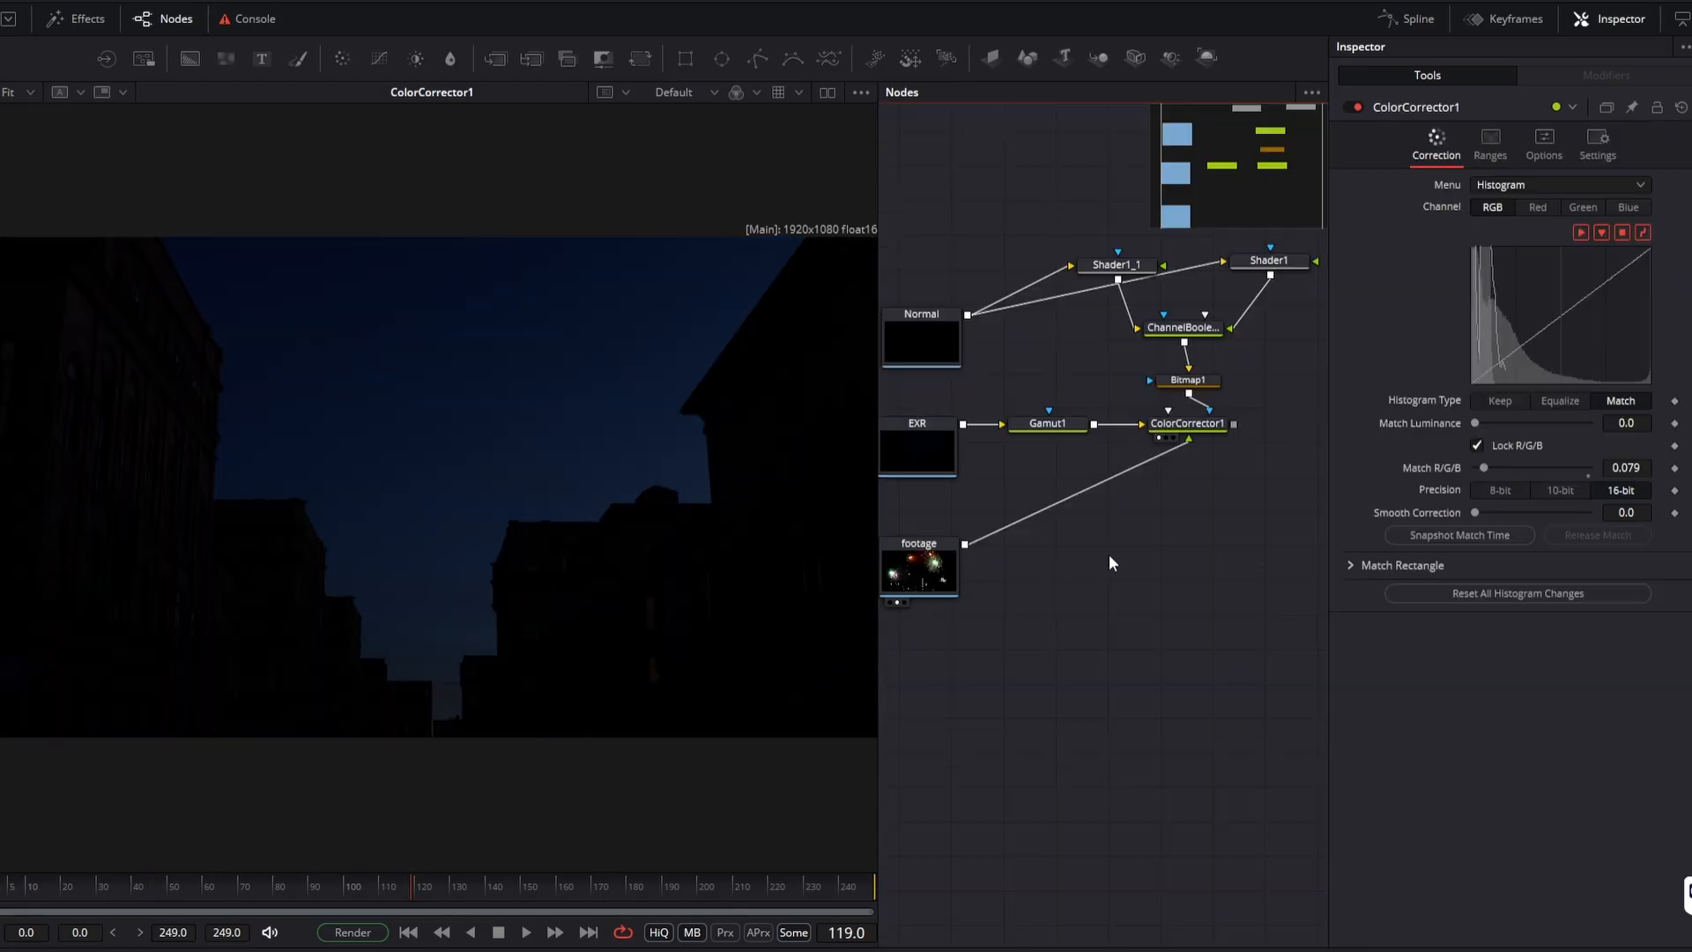
Add a Merge node after the color corrector, feed the corrector's output into its background, and view it
key(shift+space)
text(merg)
key(Return)
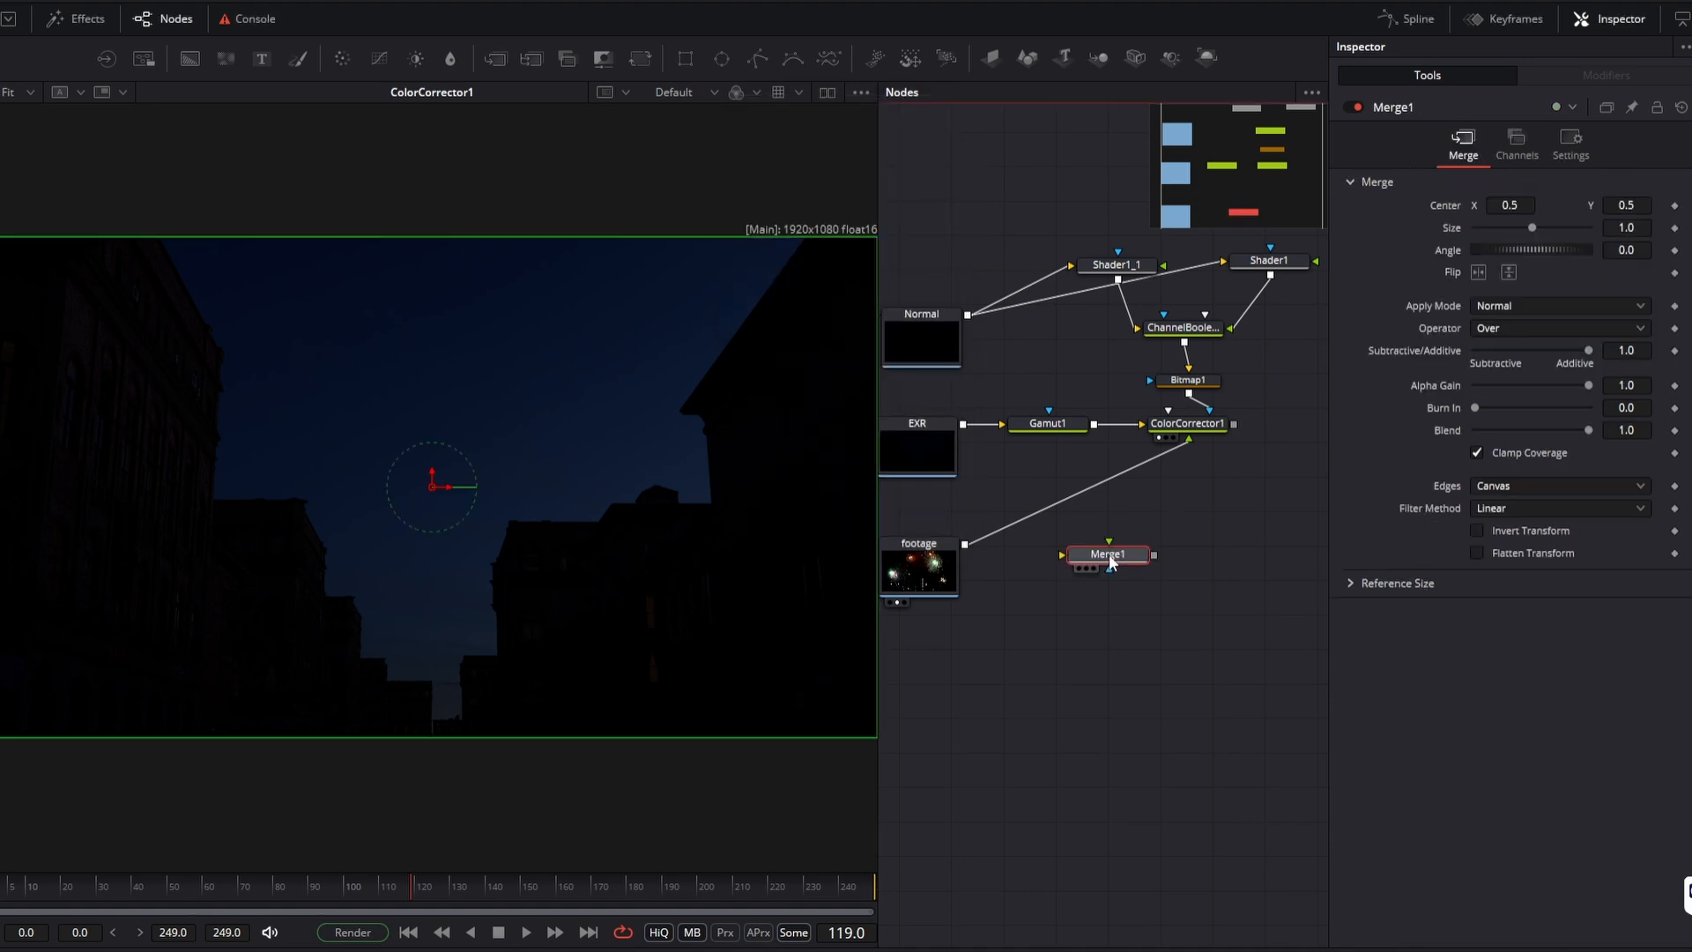
scroll(1058, 572, down, 3)
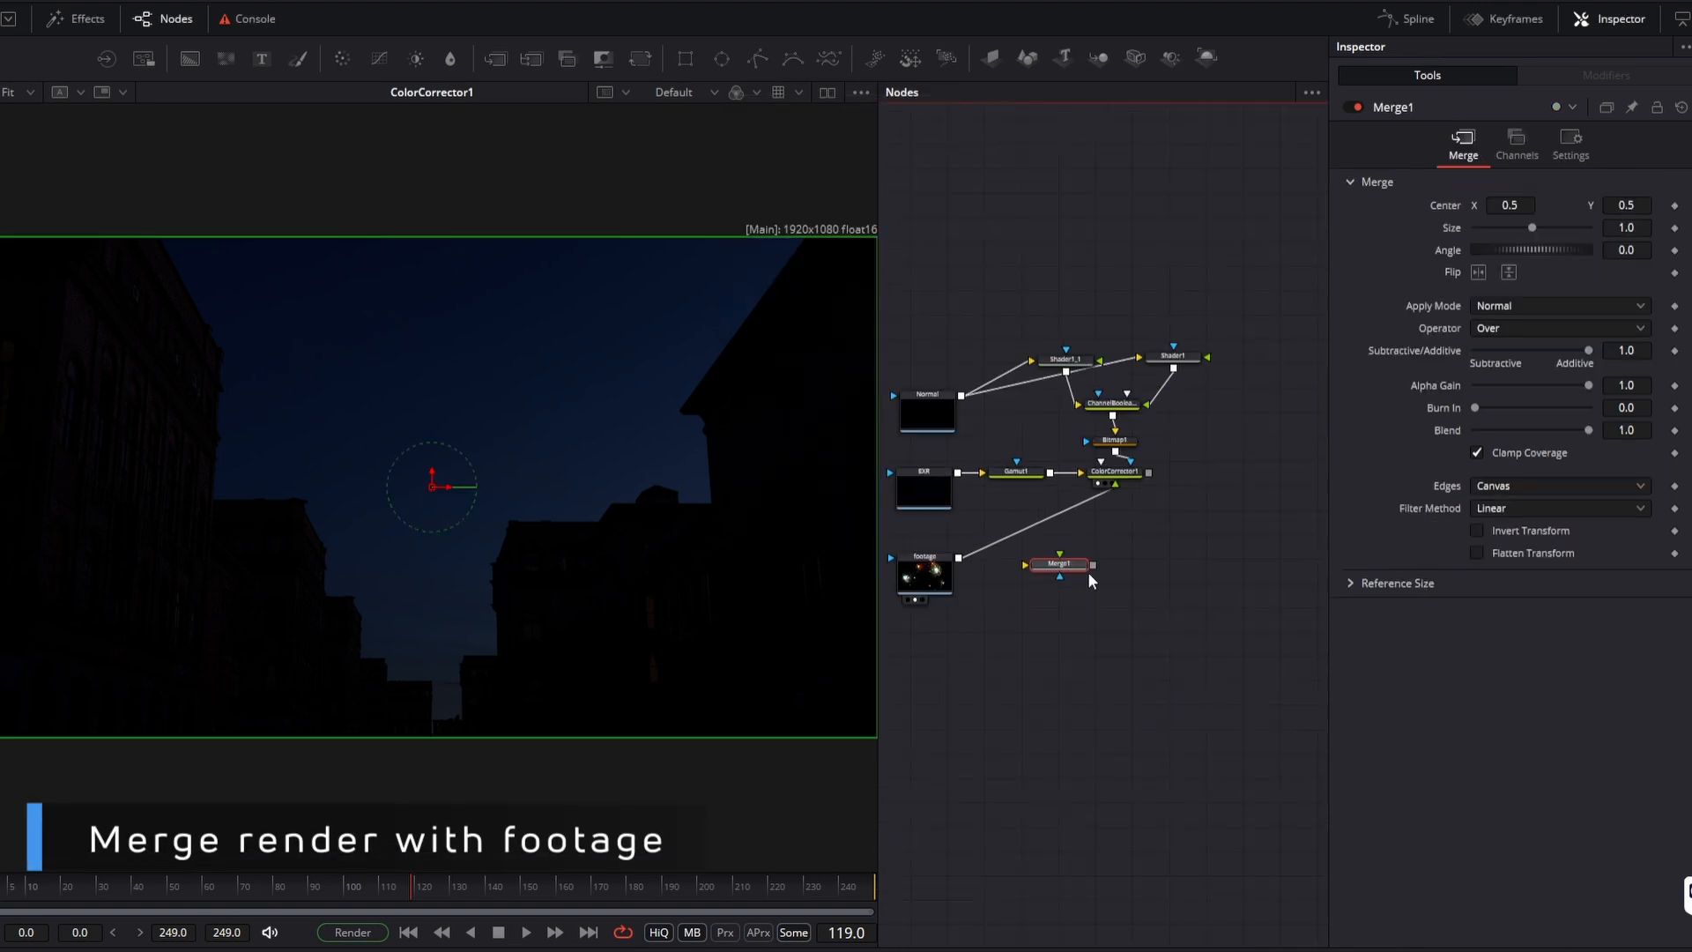
drag(1087, 571, 1212, 504)
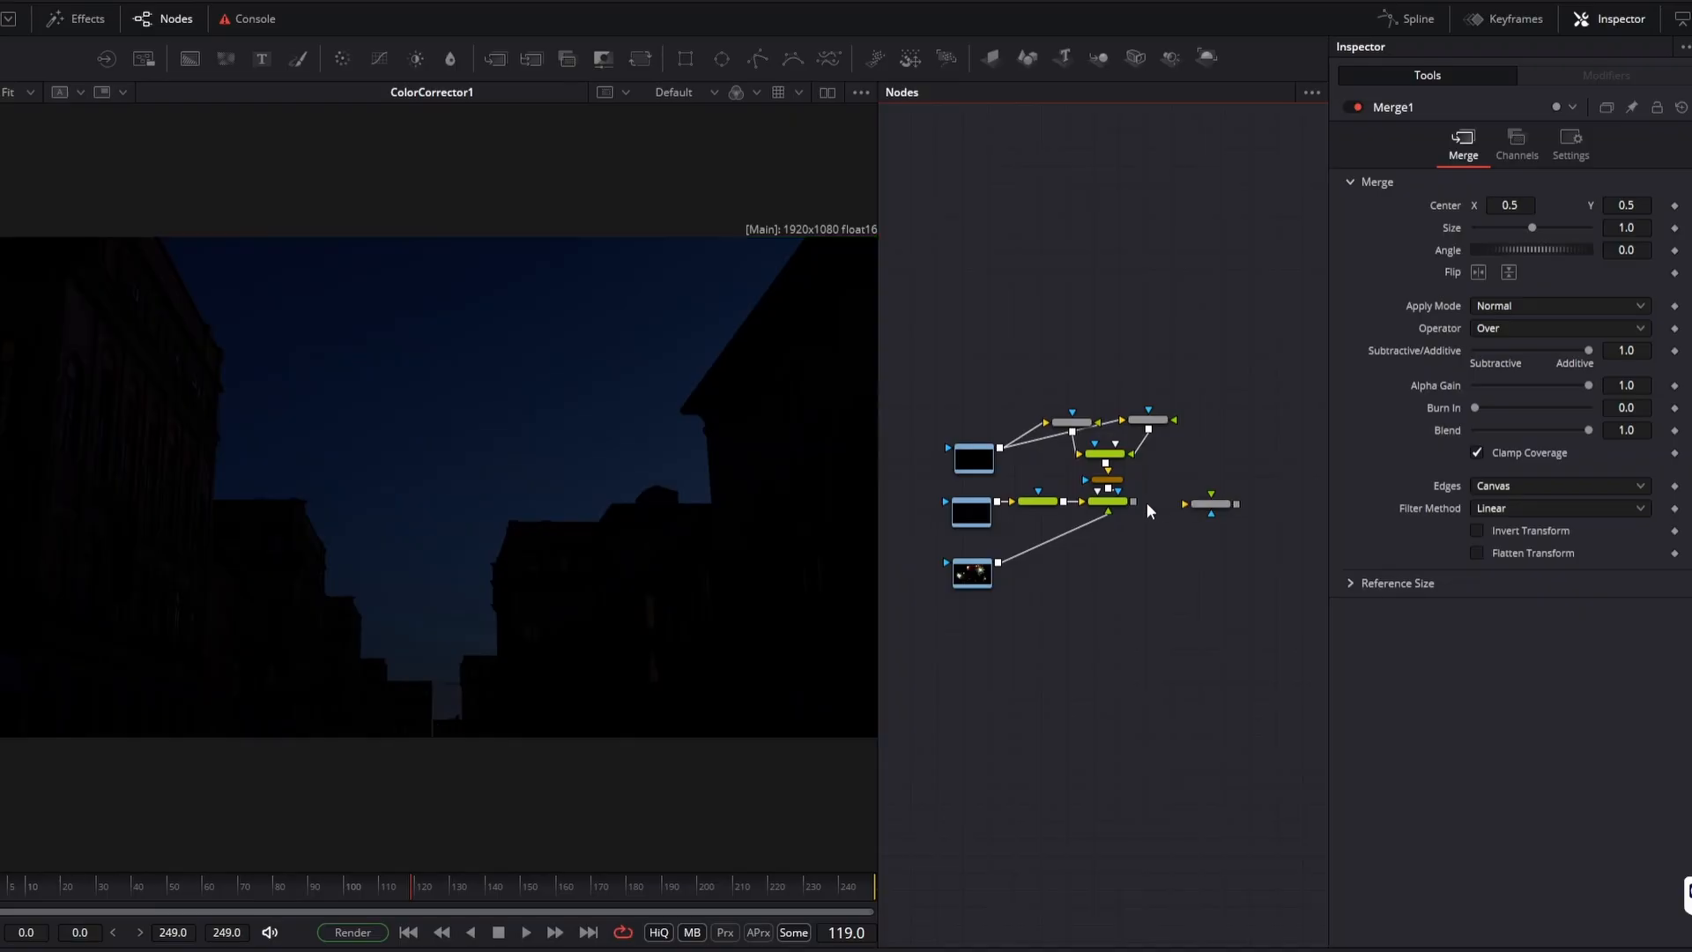
scroll(1150, 506, up, 3)
drag(1109, 495, 1290, 501)
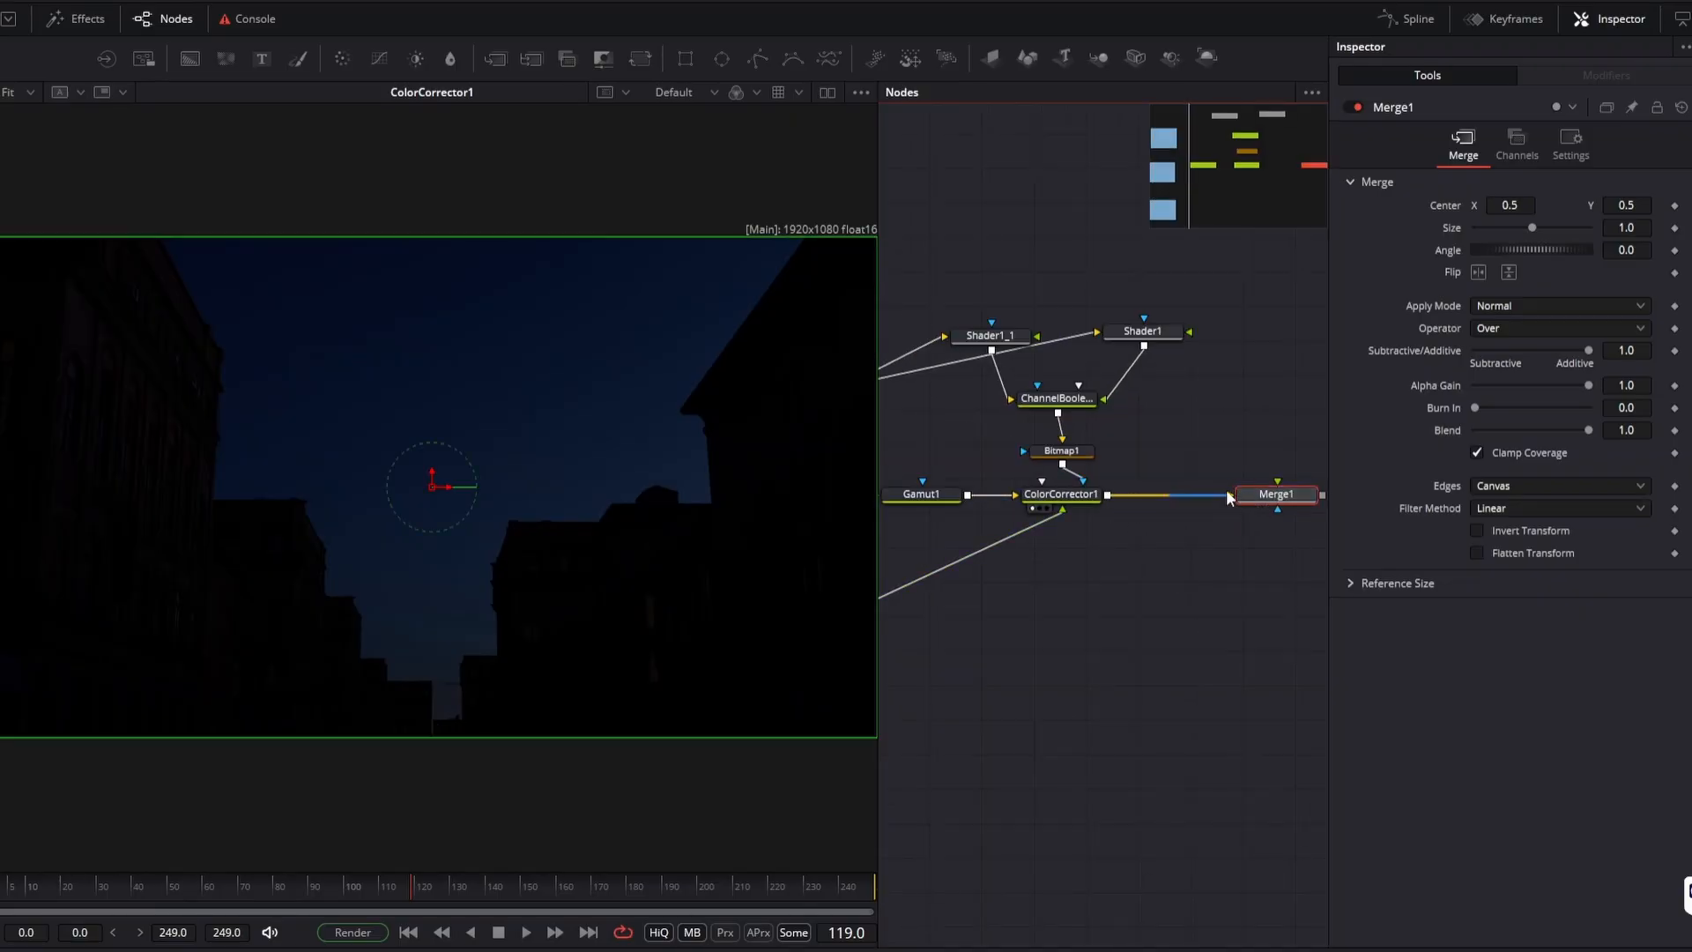
scroll(1175, 516, down, 3)
key(1)
Connect the footage to the Merge node's foreground through a pipe router placed below the Merge
drag(994, 550, 1142, 511)
alt+click(1141, 511)
key(ctrl+z)
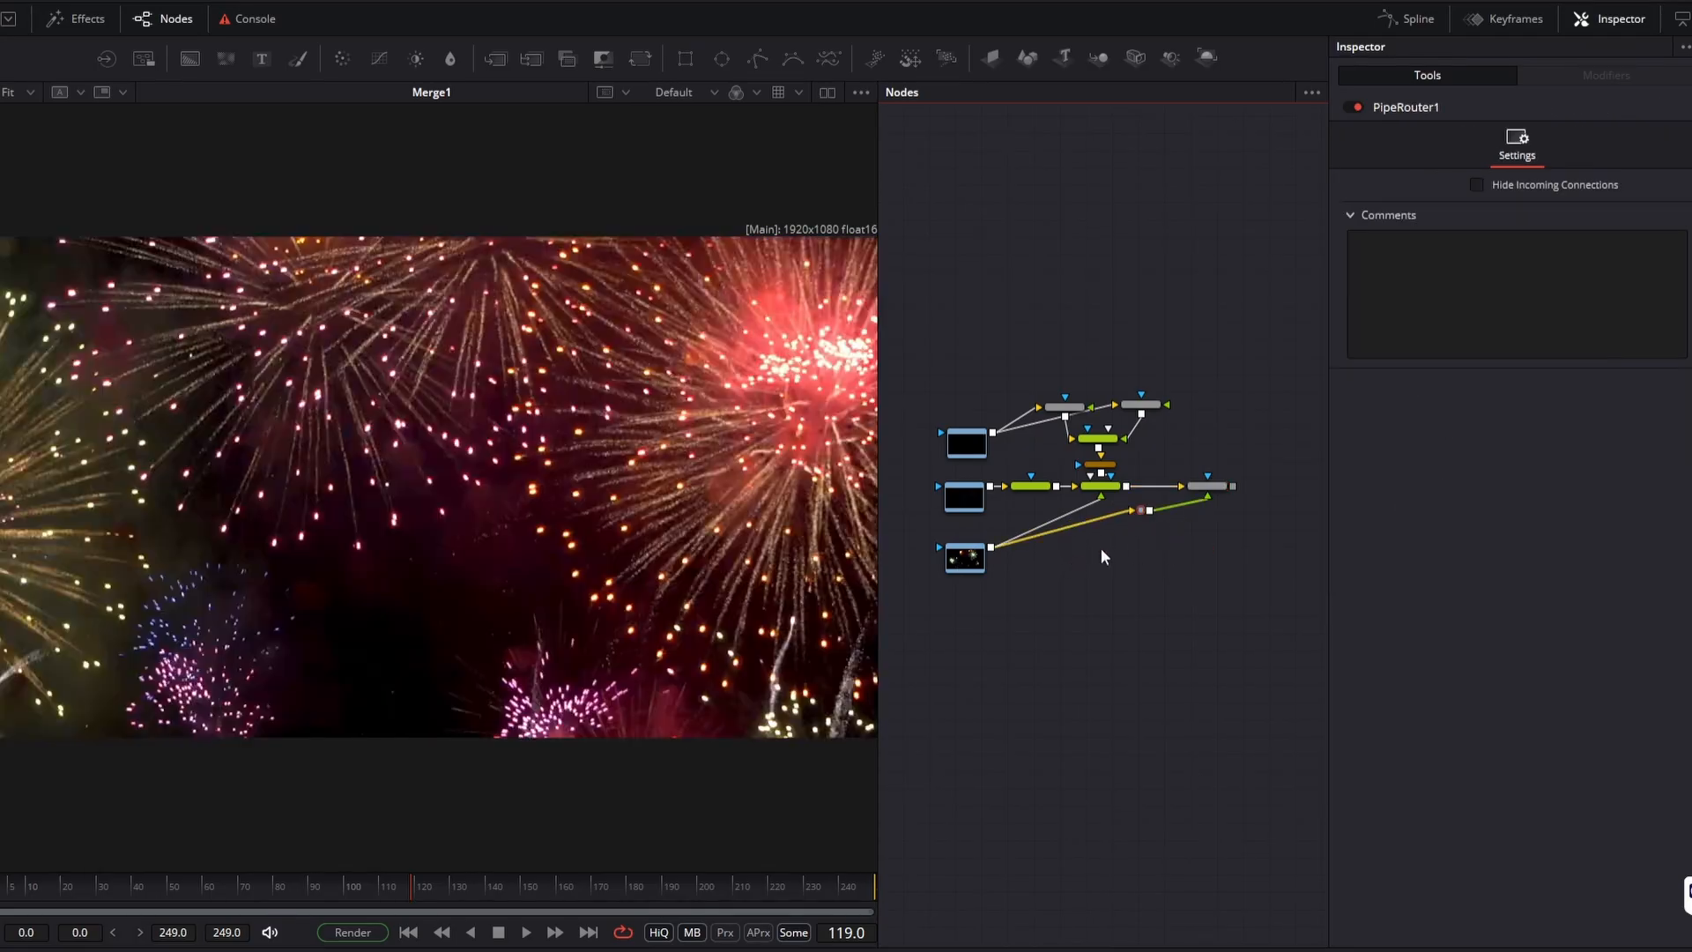
scroll(1144, 521, up, 2)
drag(1140, 507, 1216, 559)
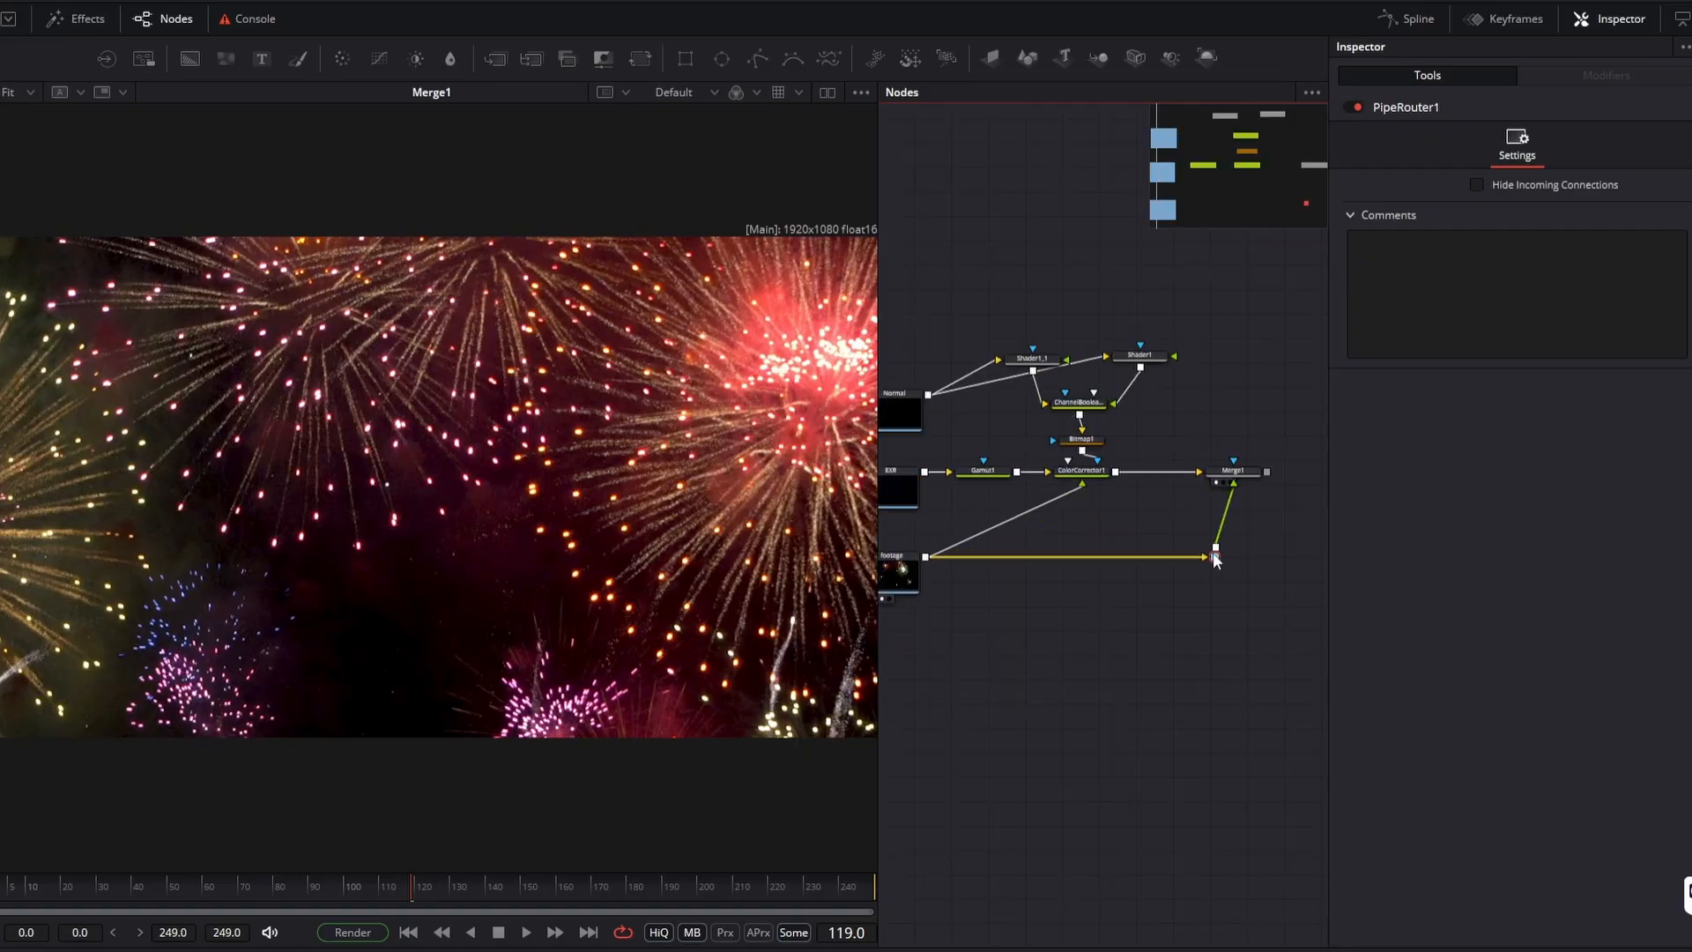
Insert a Transform node between the pipe router and the Merge node
click(1287, 536)
key(shift+space)
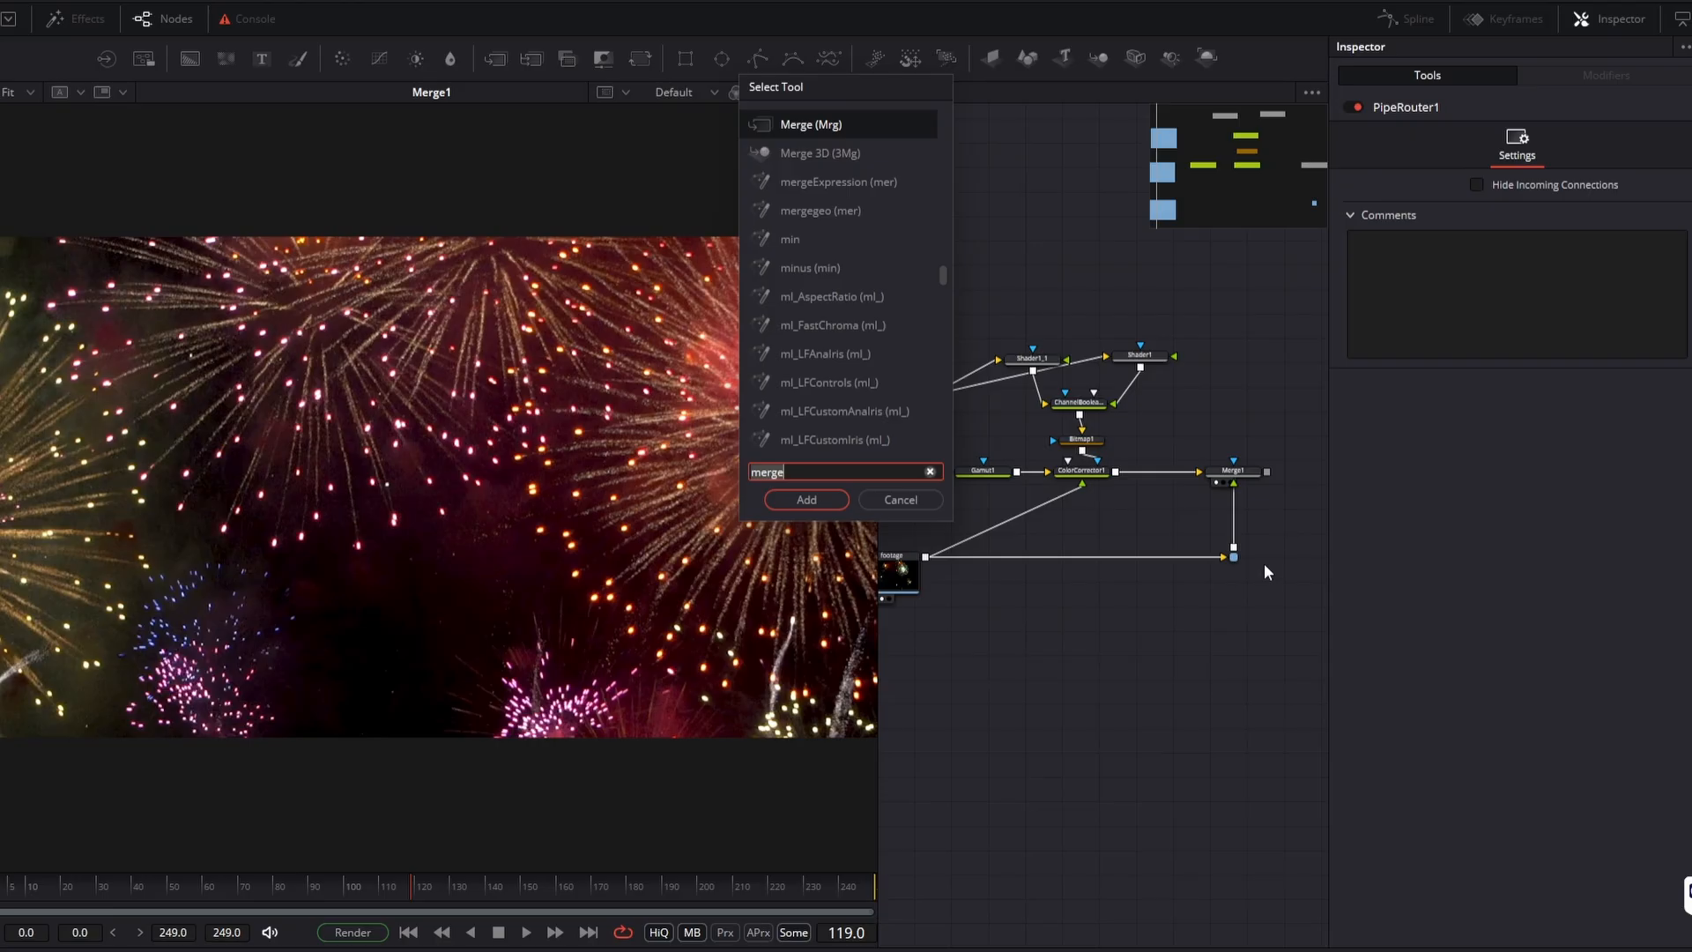
text(siz)
key(BackSpace)
key(BackSpace)
key(BackSpace)
text(trans)
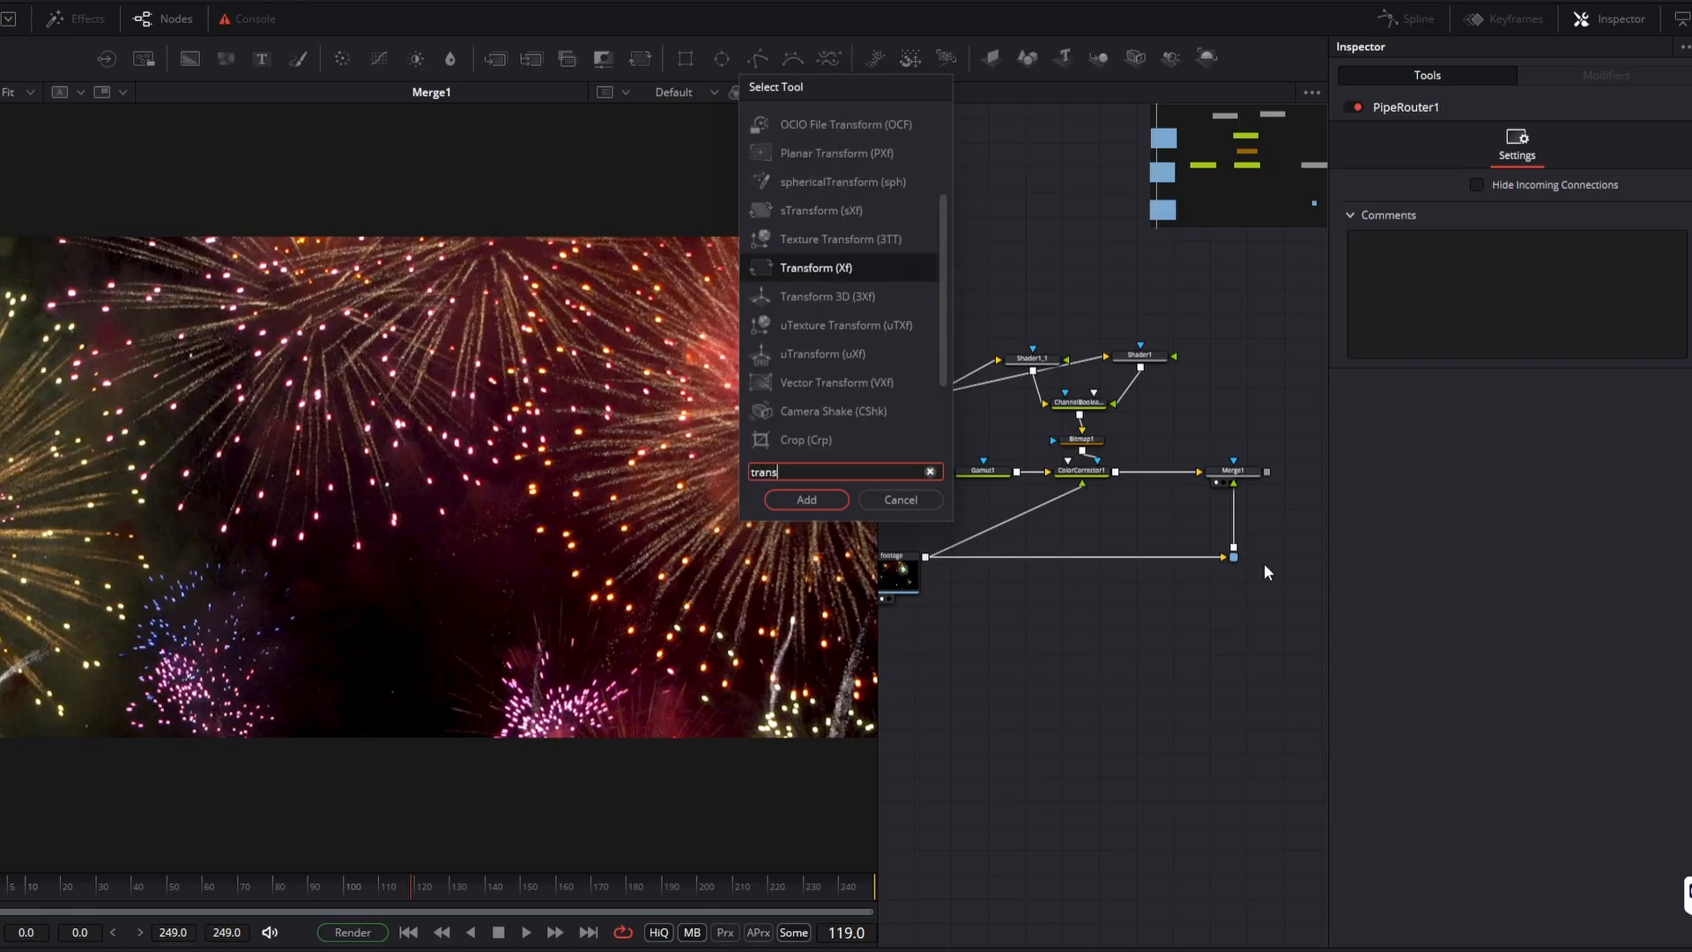
key(Return)
mouse_move(1272, 535)
mouse_down()
mouse_move(1225, 544)
mouse_move(1216, 514)
mouse_move(1268, 519)
mouse_up()
Scale the fireworks footage to 0.53 with the Transform node and reposition it up and to the right in the frame
drag(1611, 268, 286, 535)
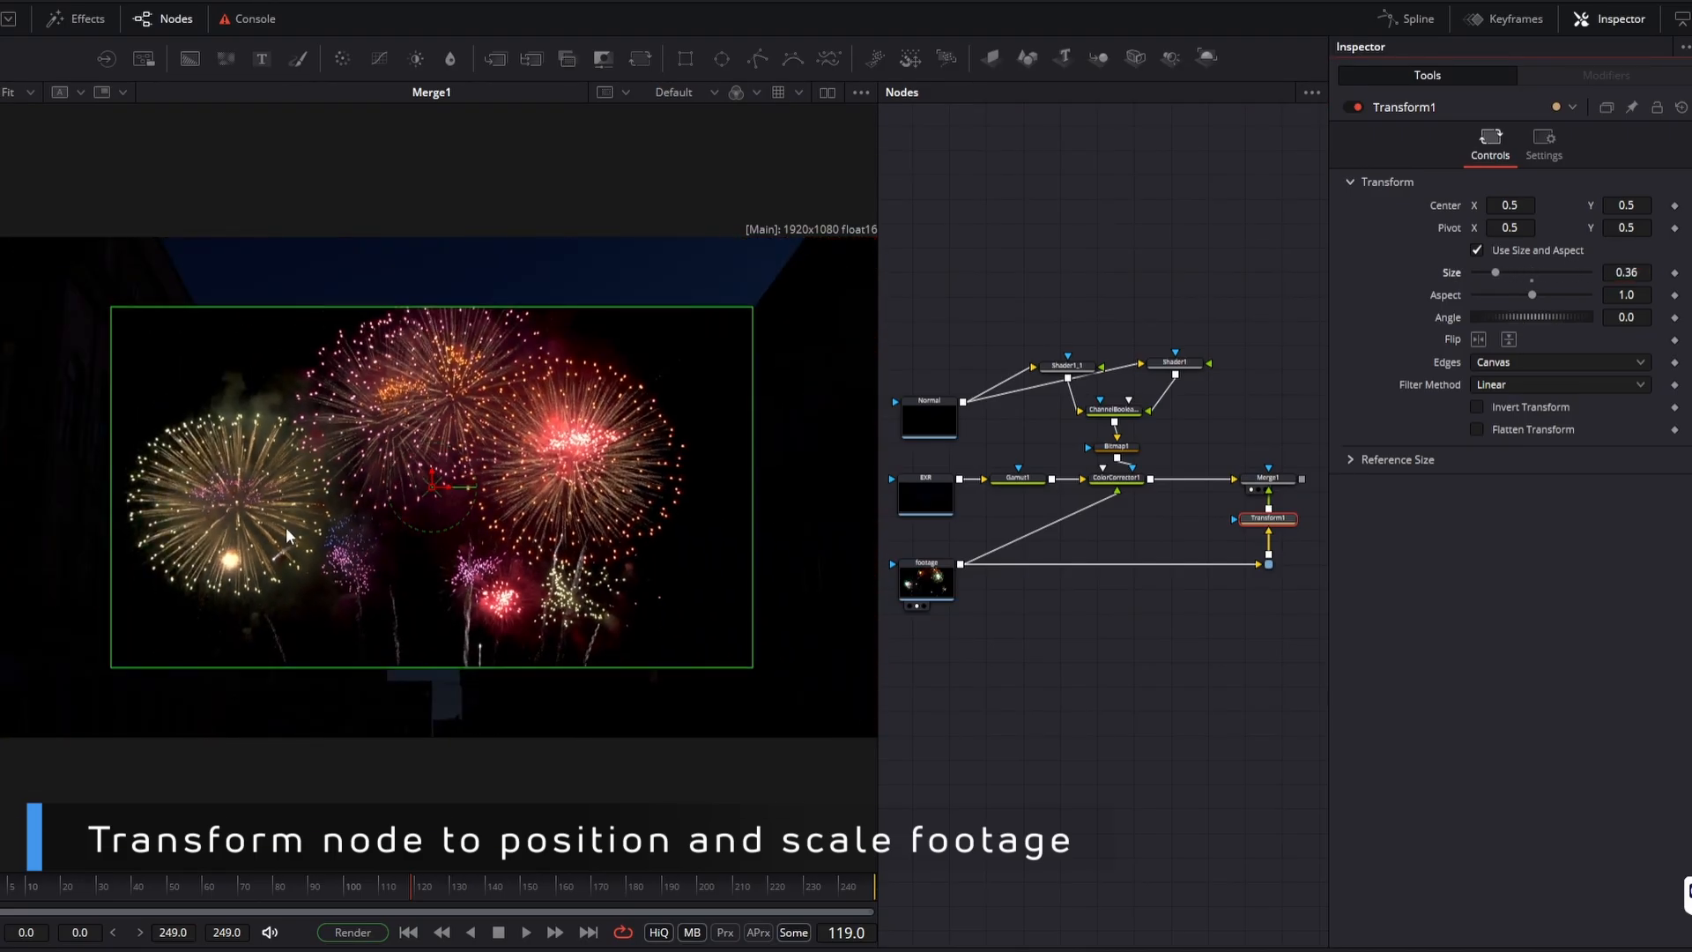
mouse_move(438, 482)
mouse_down()
mouse_move(436, 364)
mouse_move(471, 426)
mouse_move(450, 459)
mouse_up()
drag(1616, 273, 1691, 280)
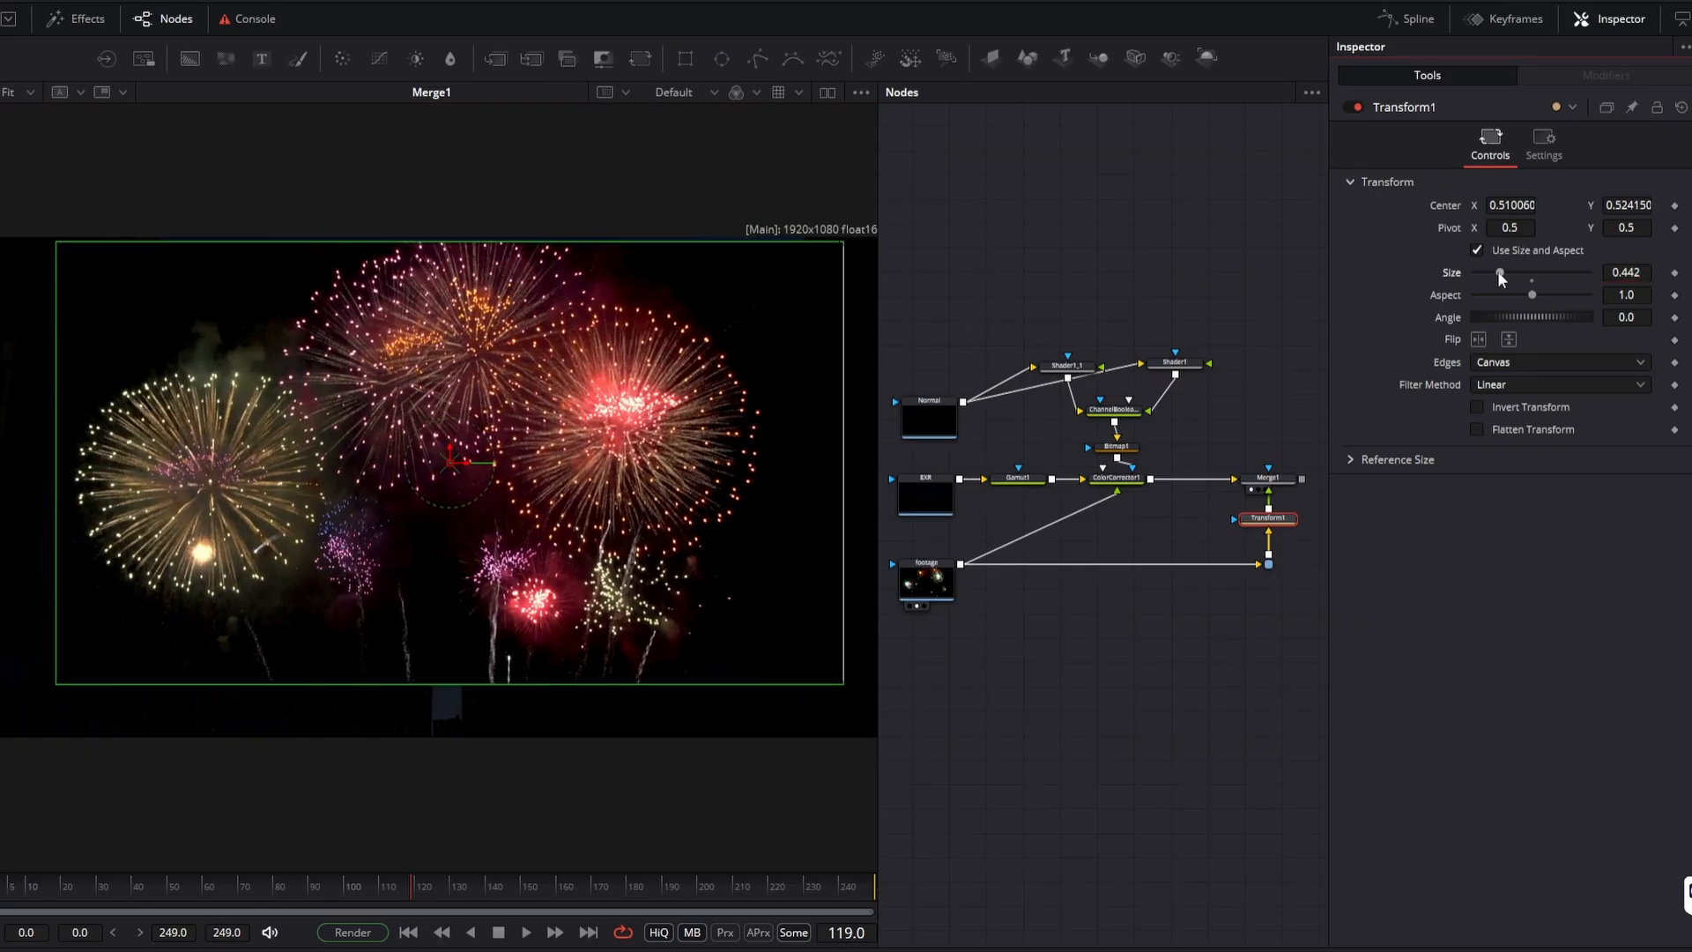
drag(1502, 273, 1507, 273)
drag(450, 457, 488, 434)
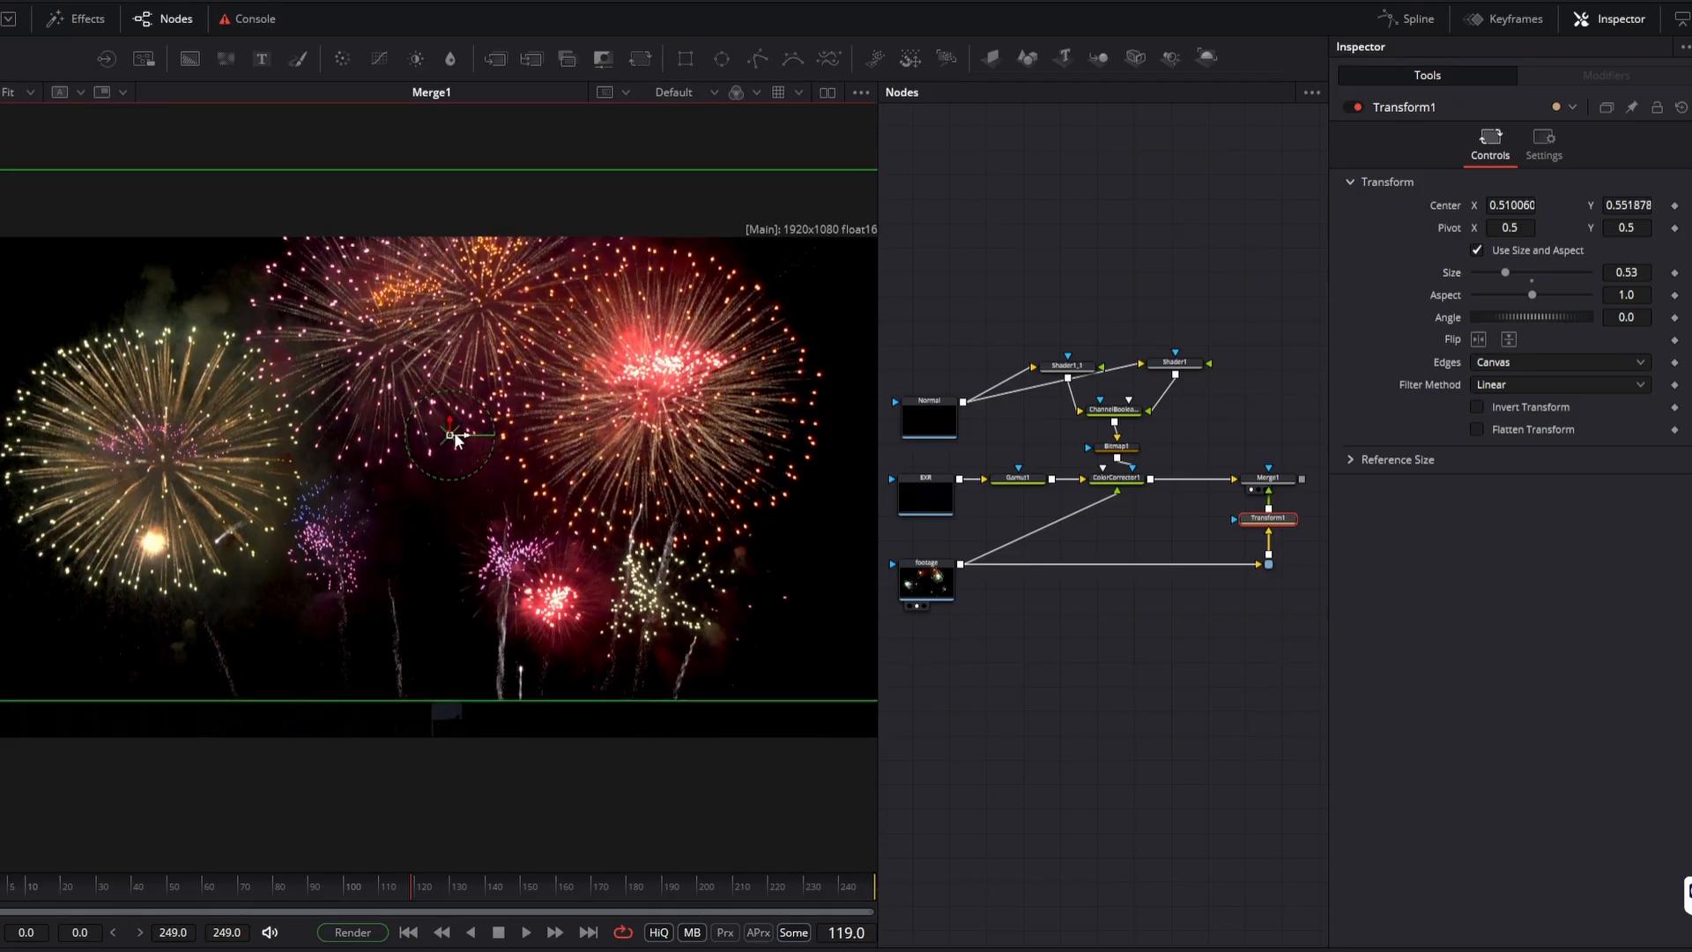
Add a Cryptomatte node and connect the EXR node's output to it
click(929, 416)
key(shift+space)
text(trans)
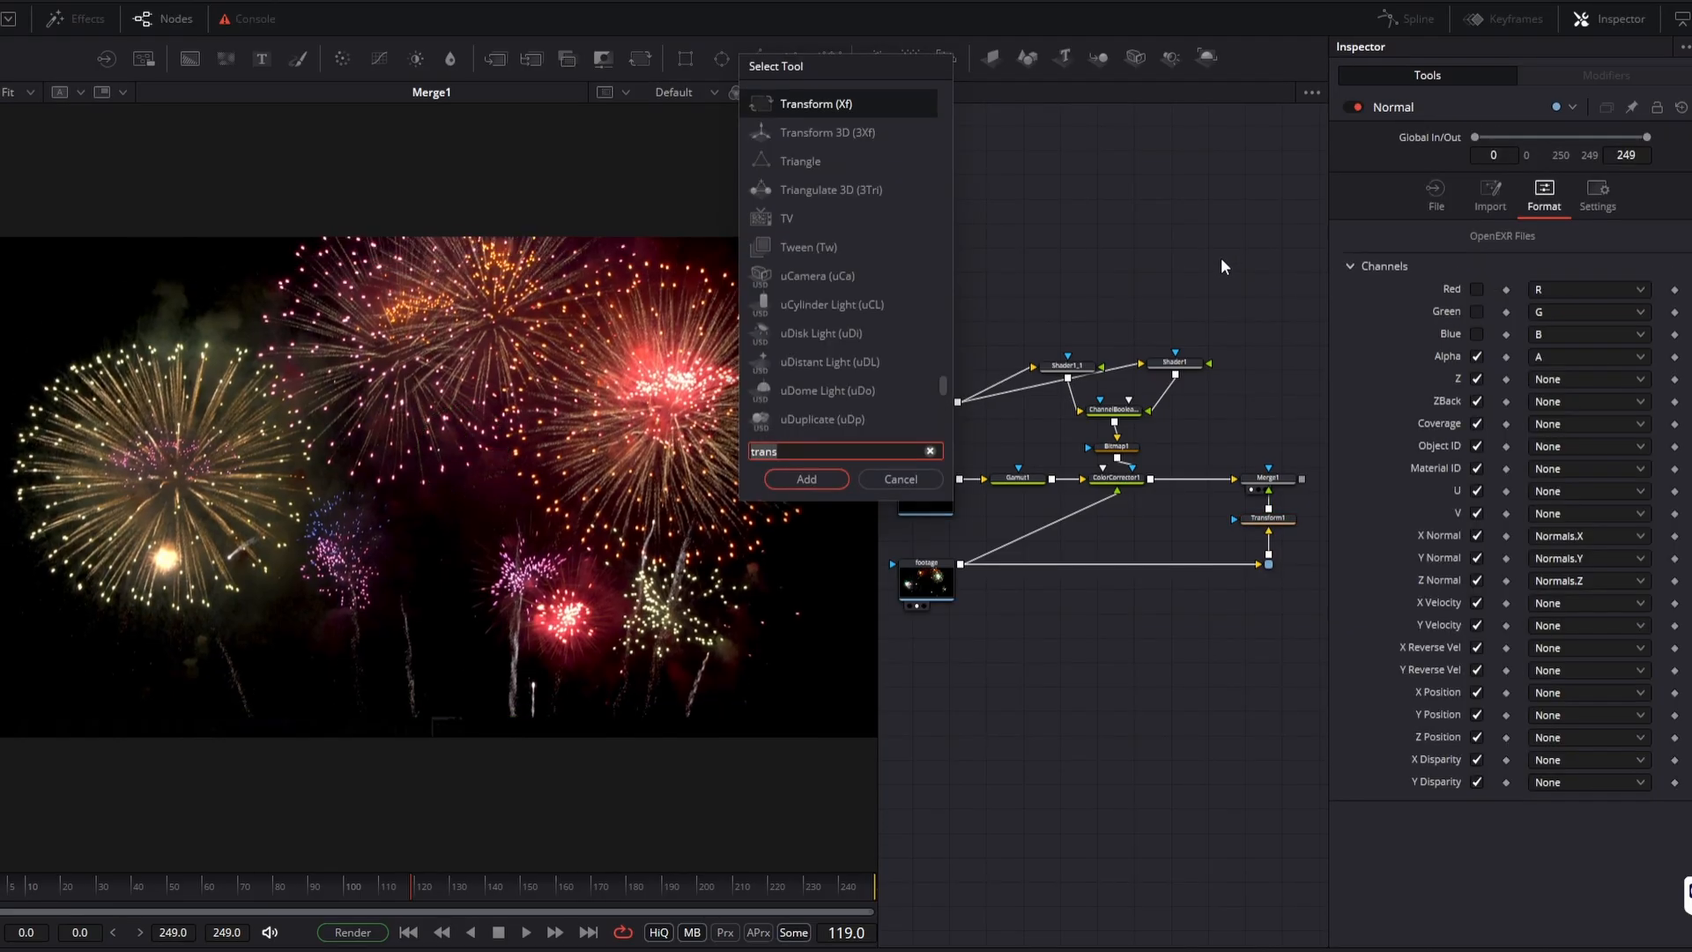
key(BackSpace)
key(BackSpace)
key(BackSpace)
key(BackSpace)
key(BackSpace)
text(cry)
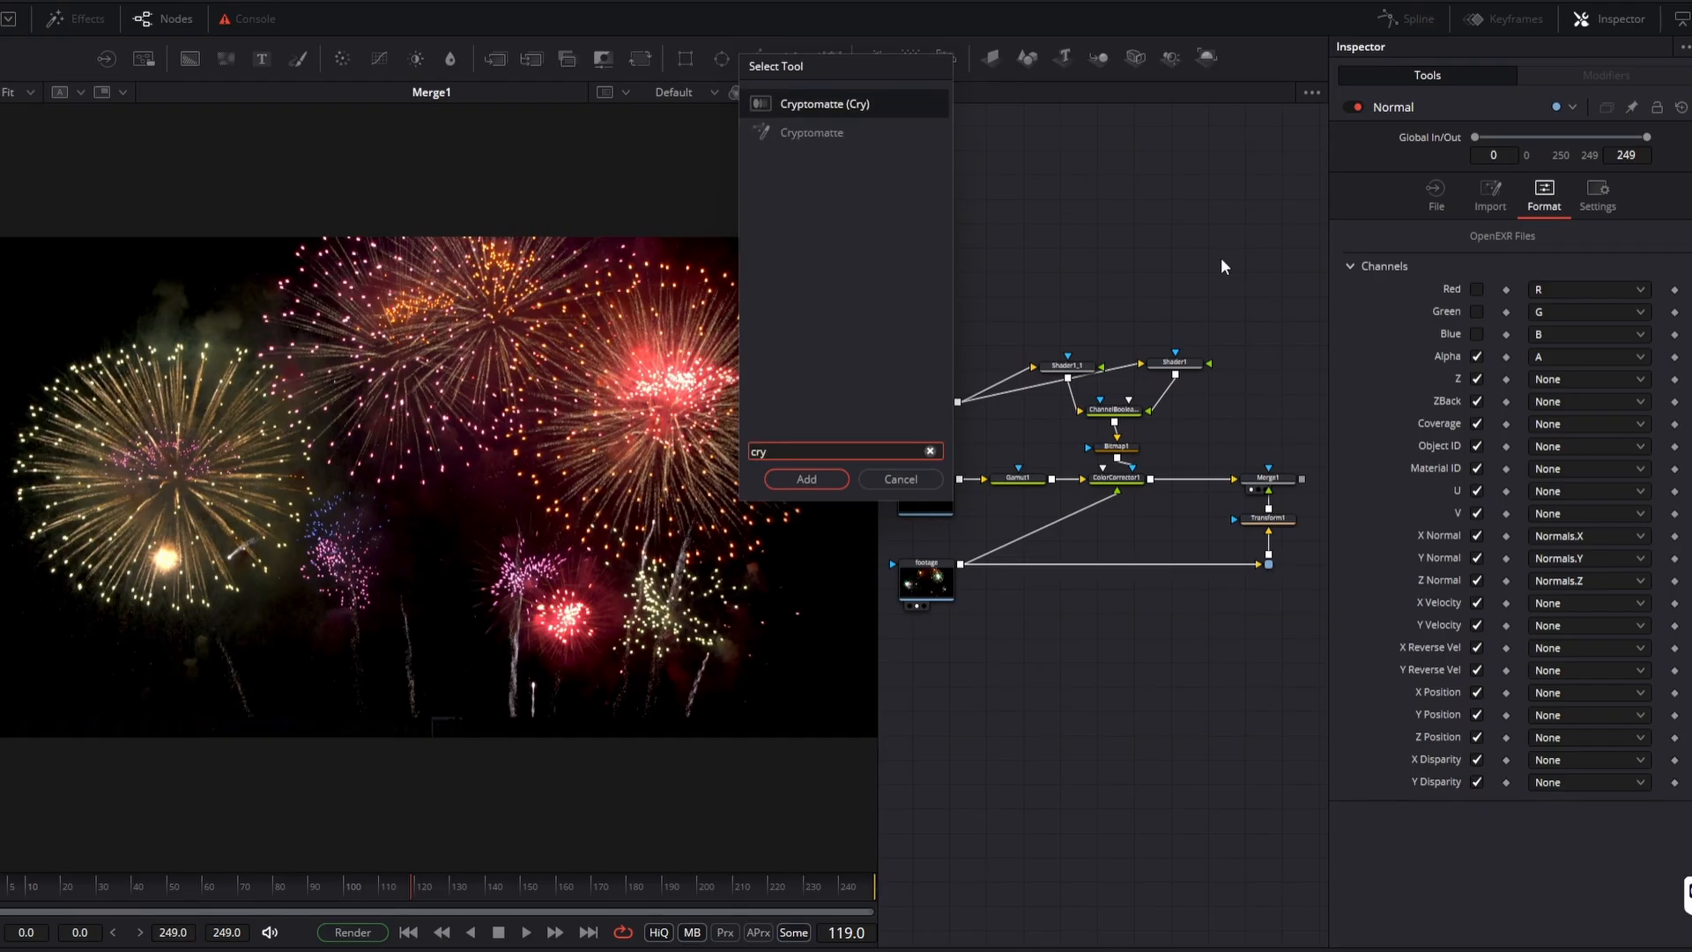
key(Return)
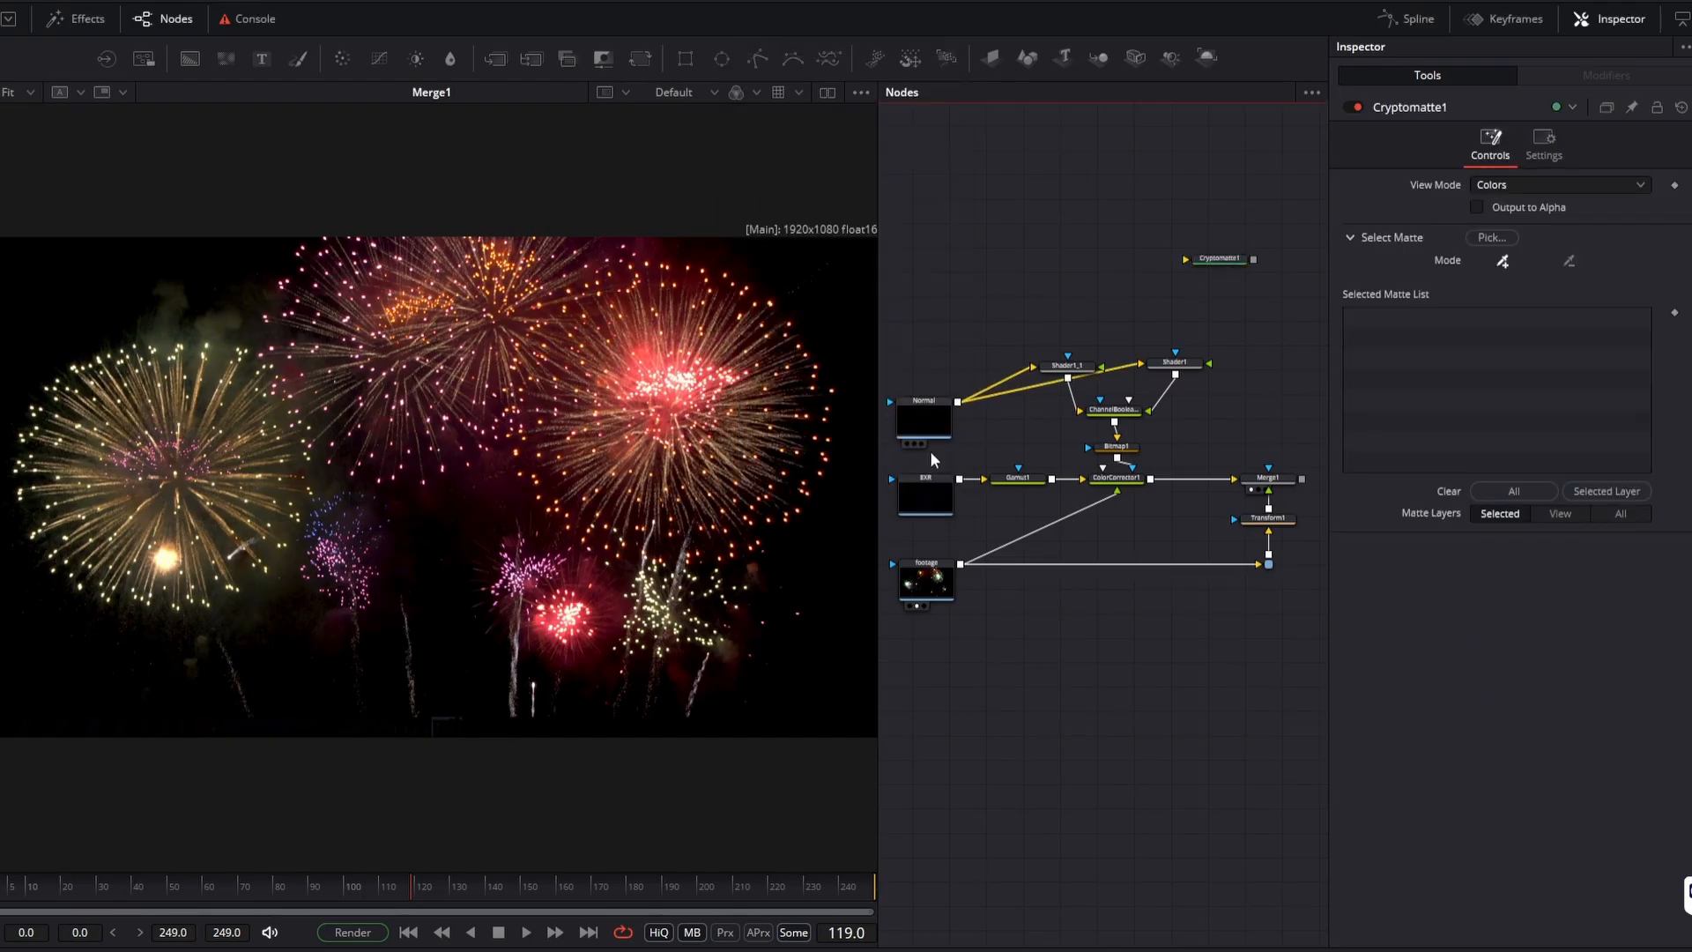
drag(959, 479, 1214, 257)
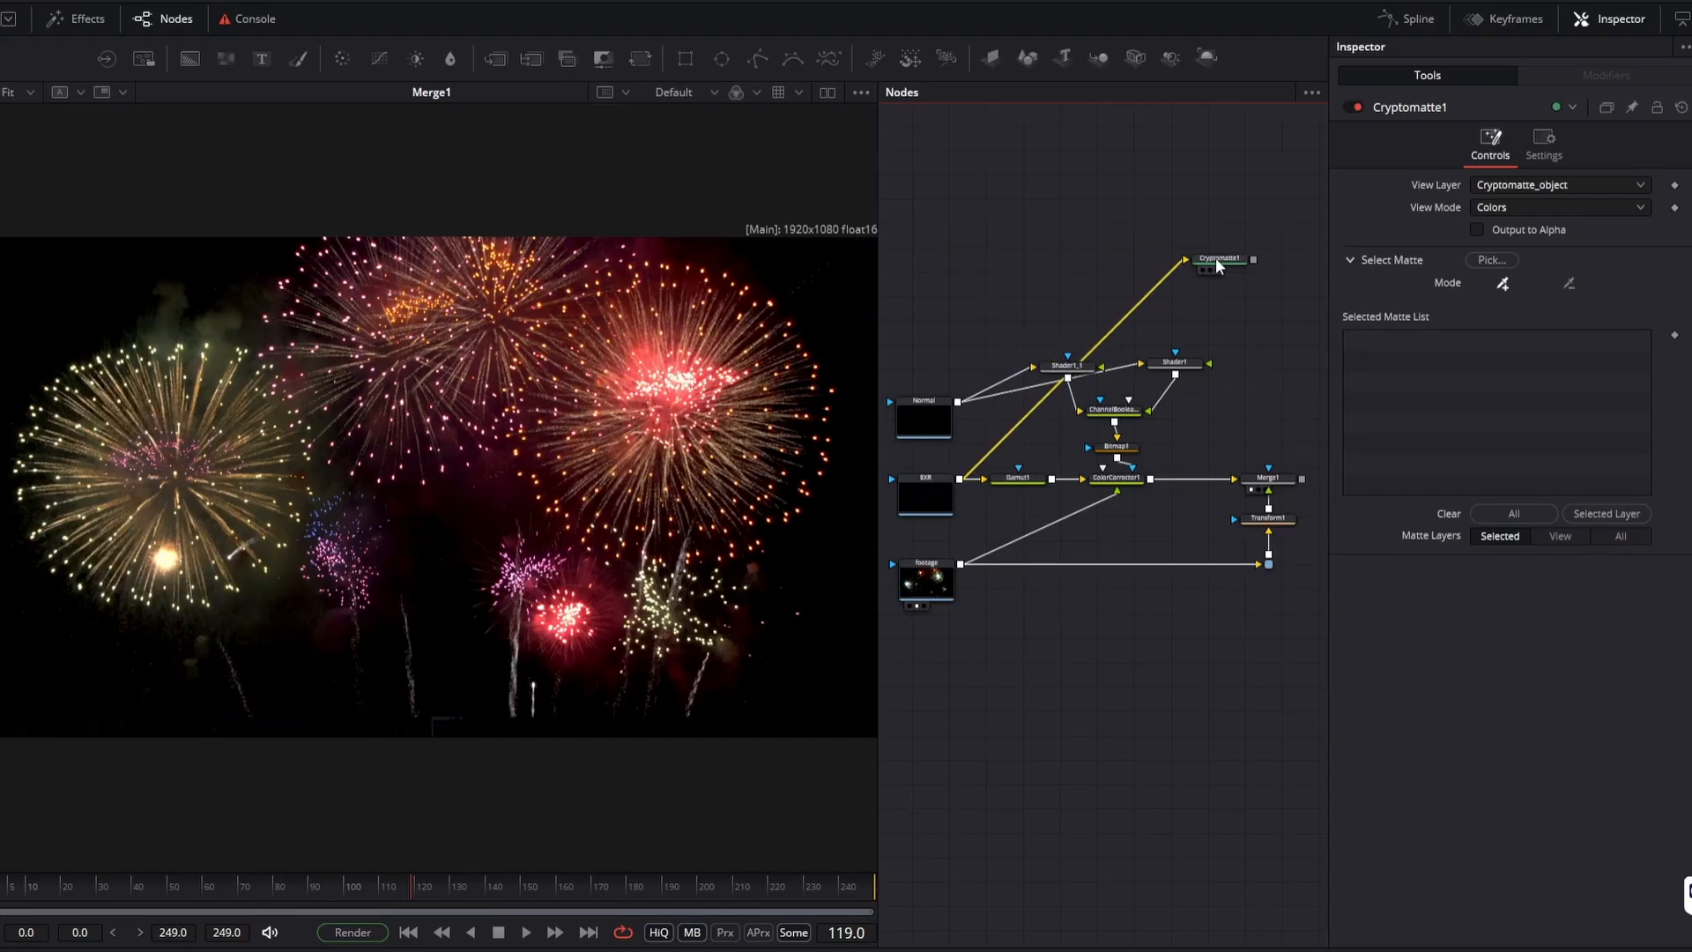
View the Cryptomatte, pick the sky as its matte and set the view mode to Matte
key(1)
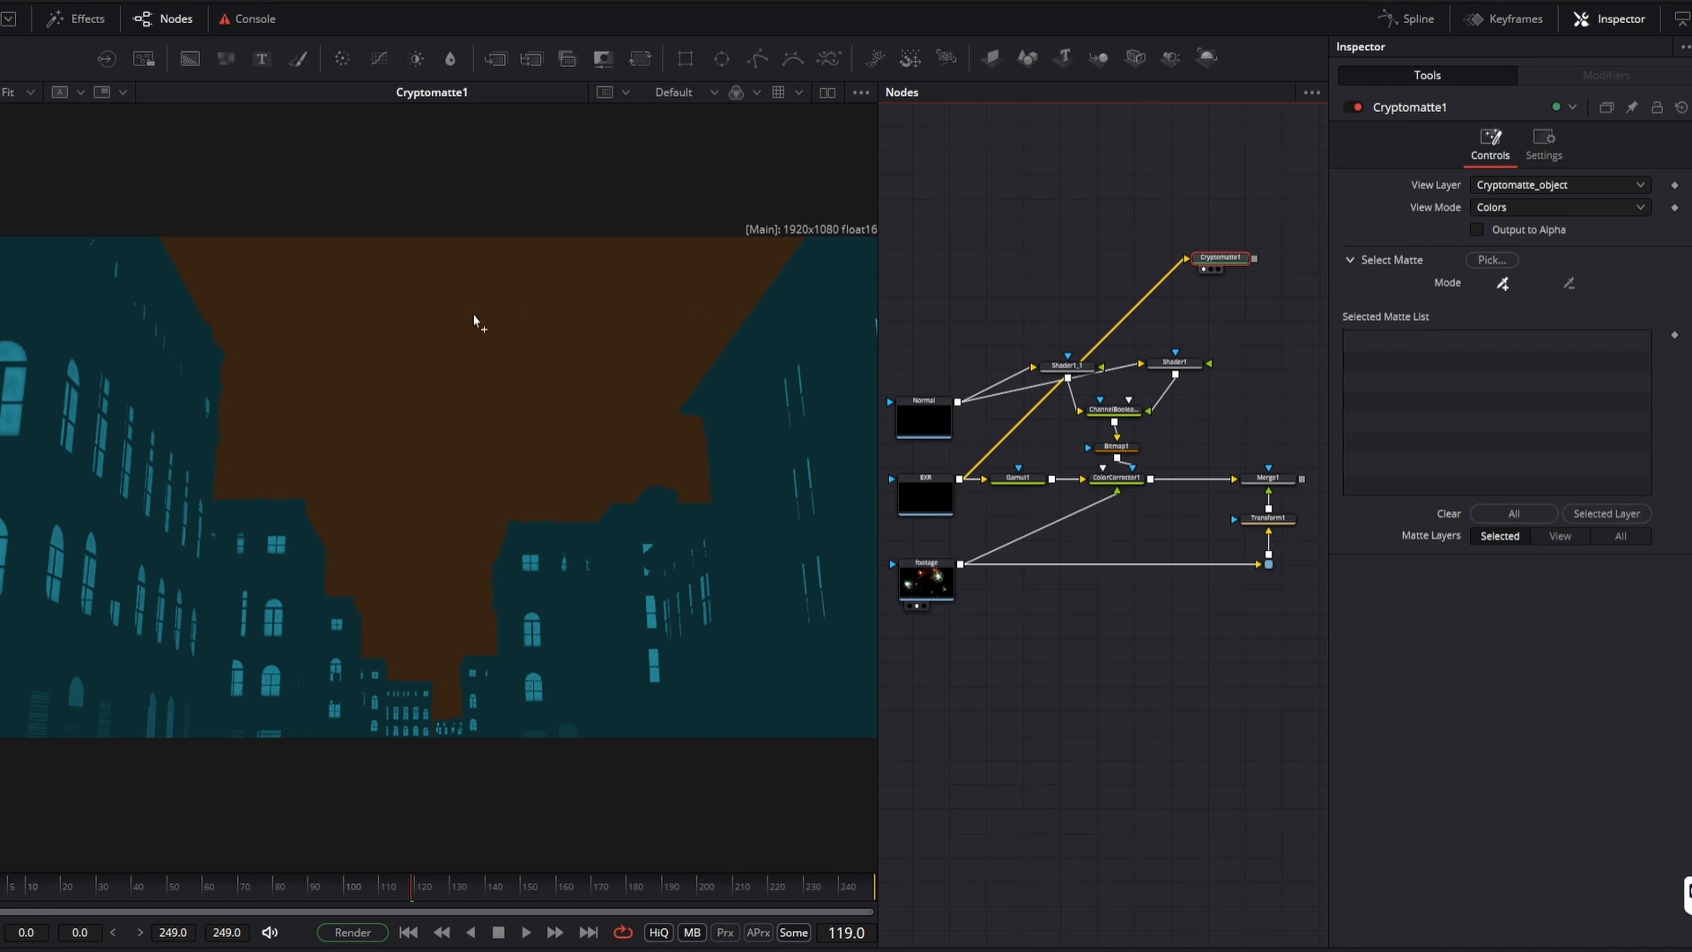
click(475, 322)
click(1515, 206)
click(1509, 271)
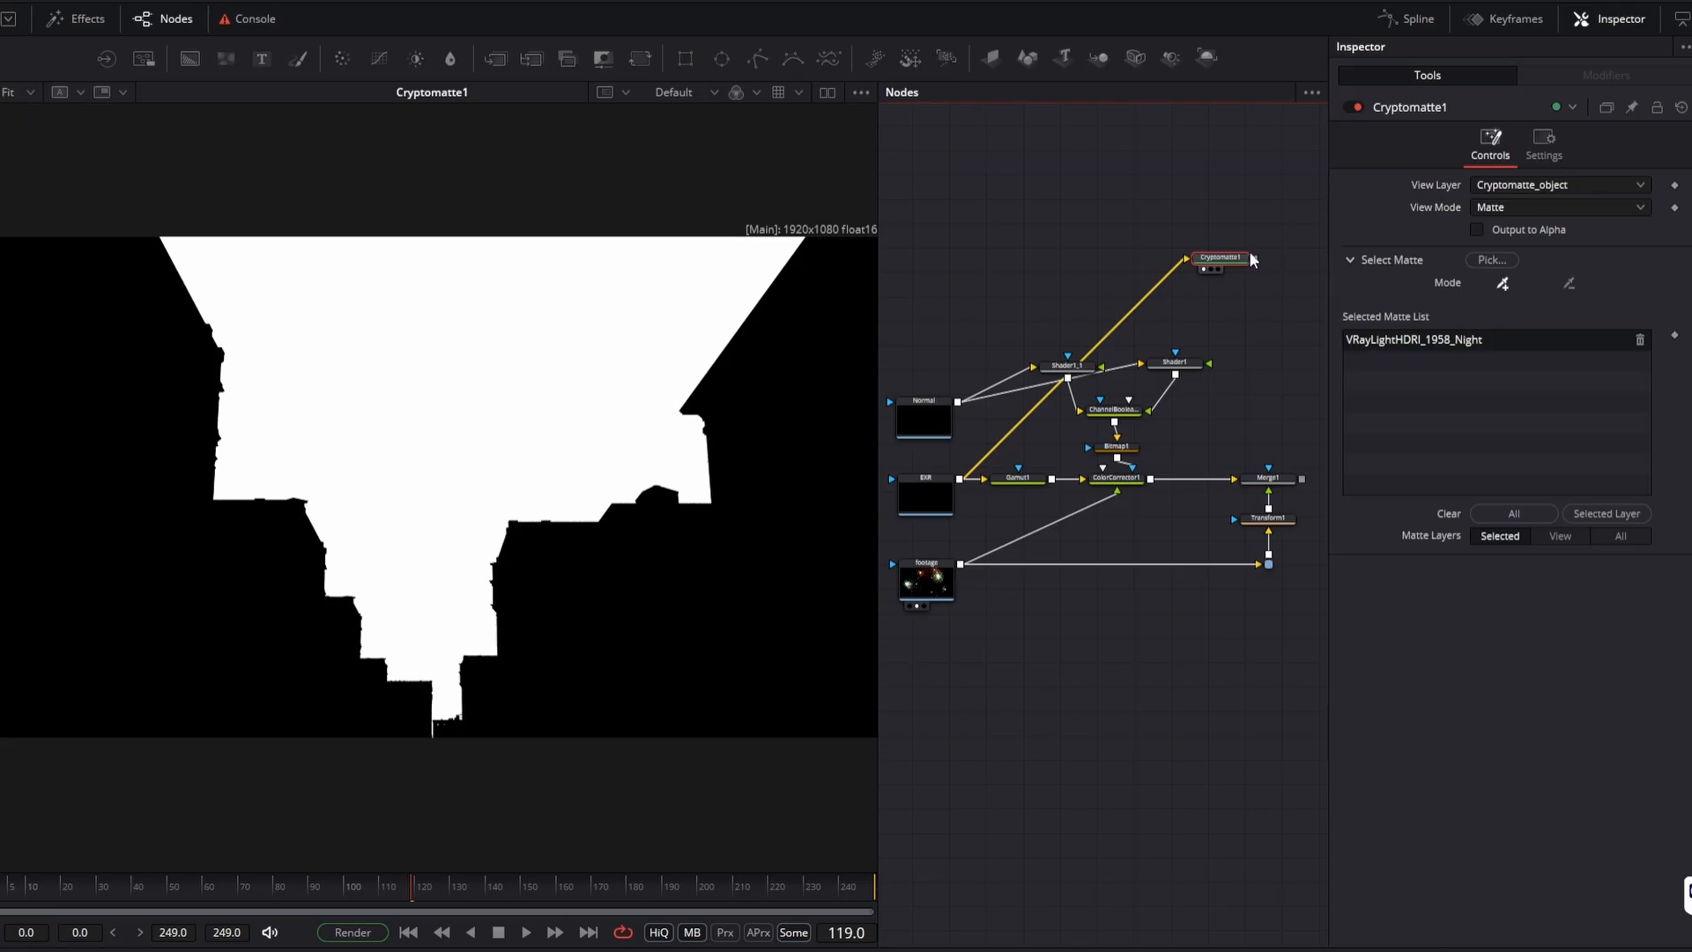
Move the Cryptomatte node above the Merge and route its EXR input through a pipe router placed above it
drag(1251, 258, 1300, 422)
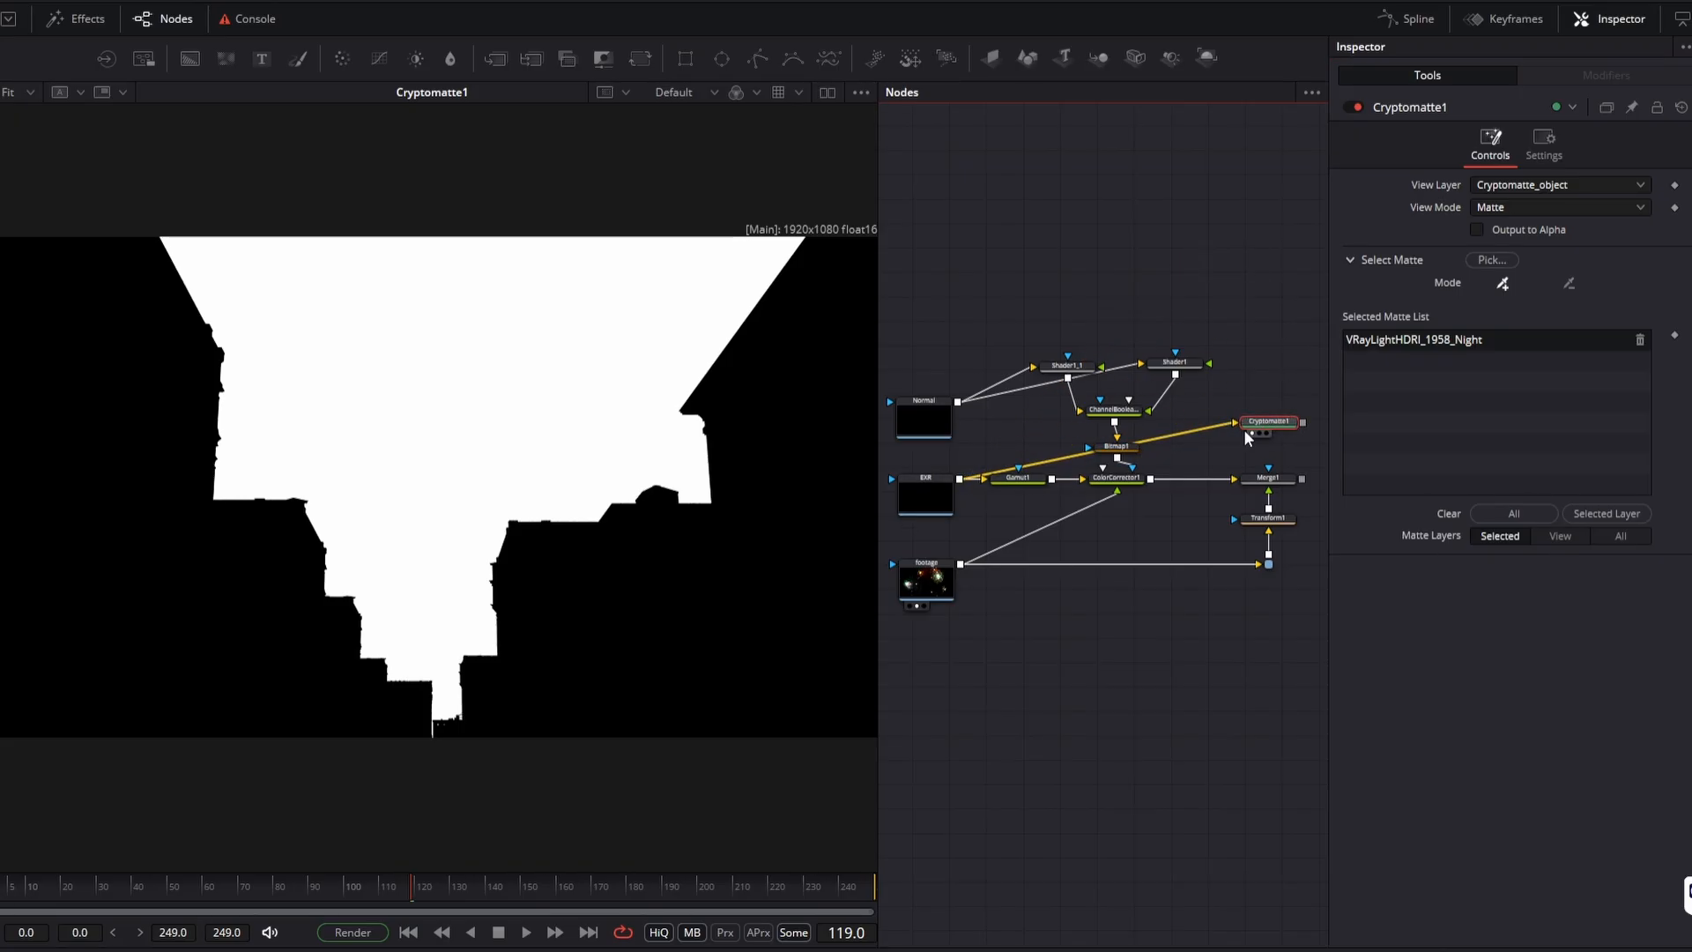
alt+click(1211, 429)
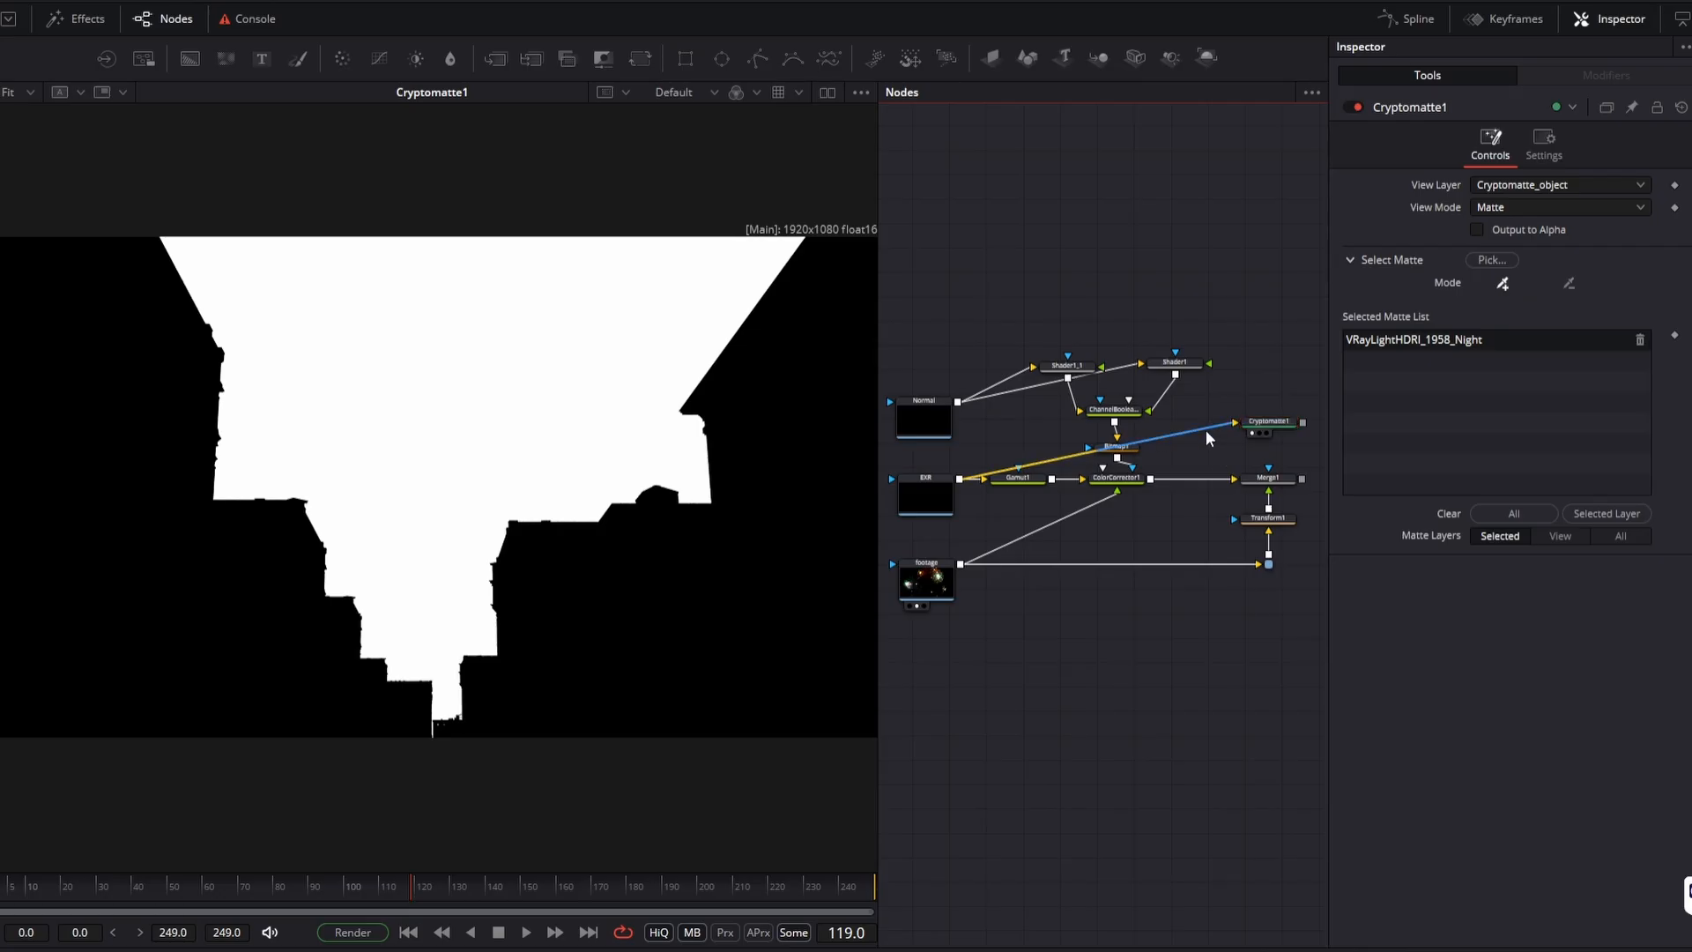
scroll(1215, 430, up, 3)
drag(1210, 428, 1310, 358)
drag(1263, 447, 1134, 451)
drag(1182, 361, 1196, 358)
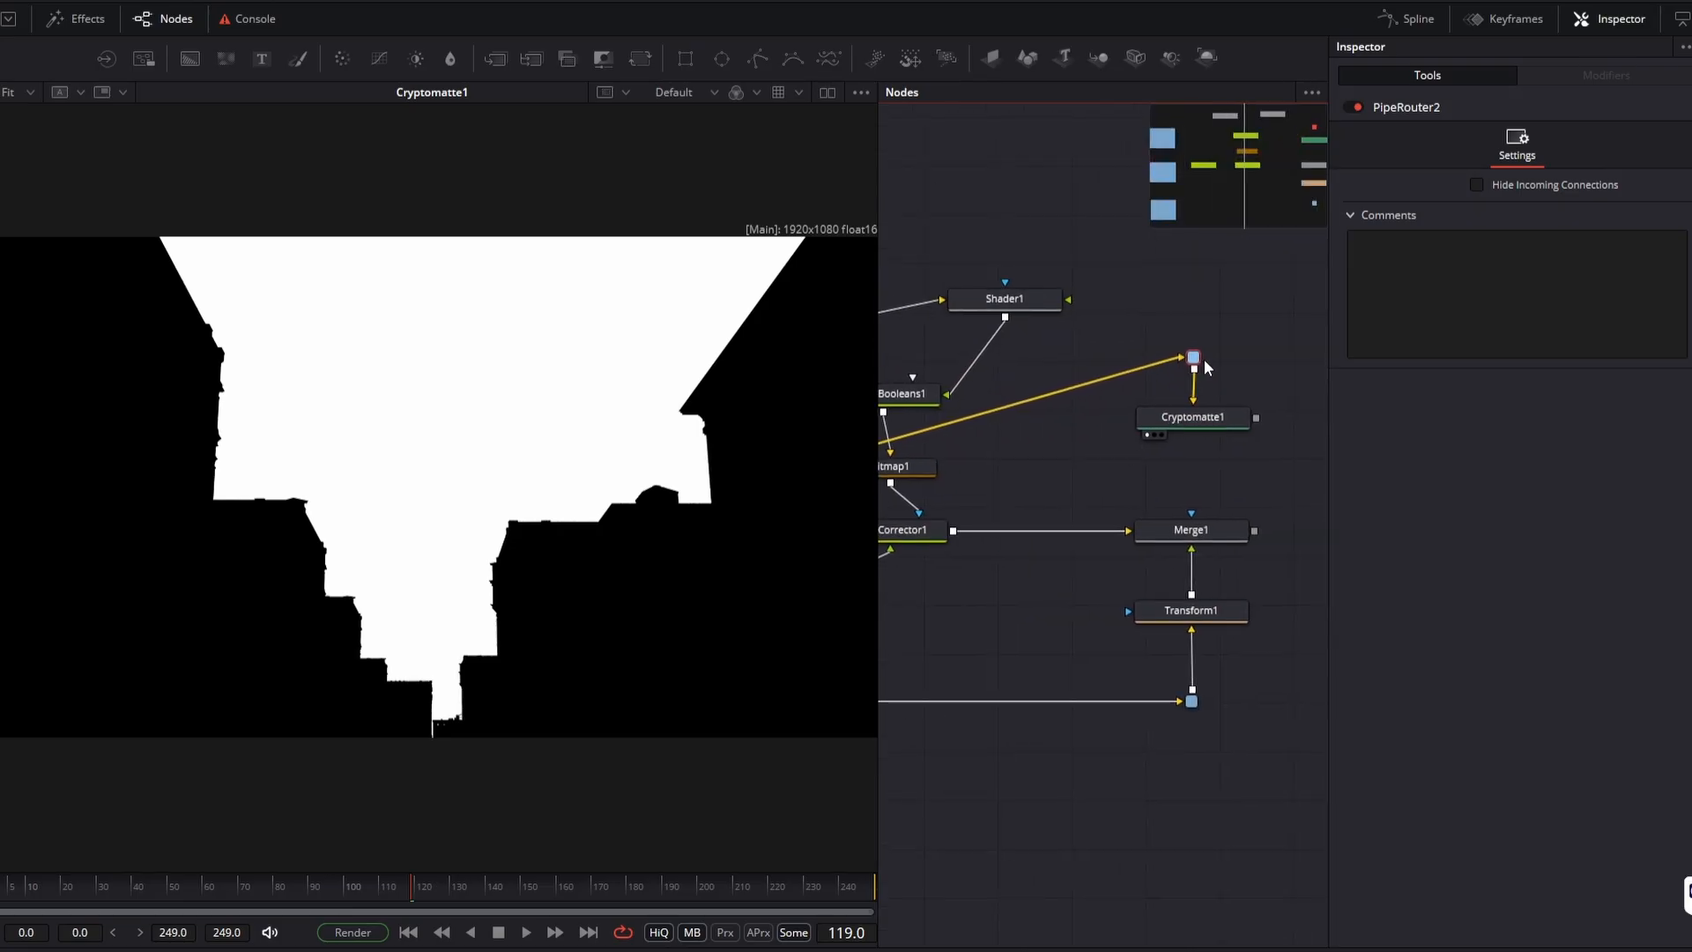
Hide the incoming connections of the pipe router above the Cryptomatte node
click(1531, 184)
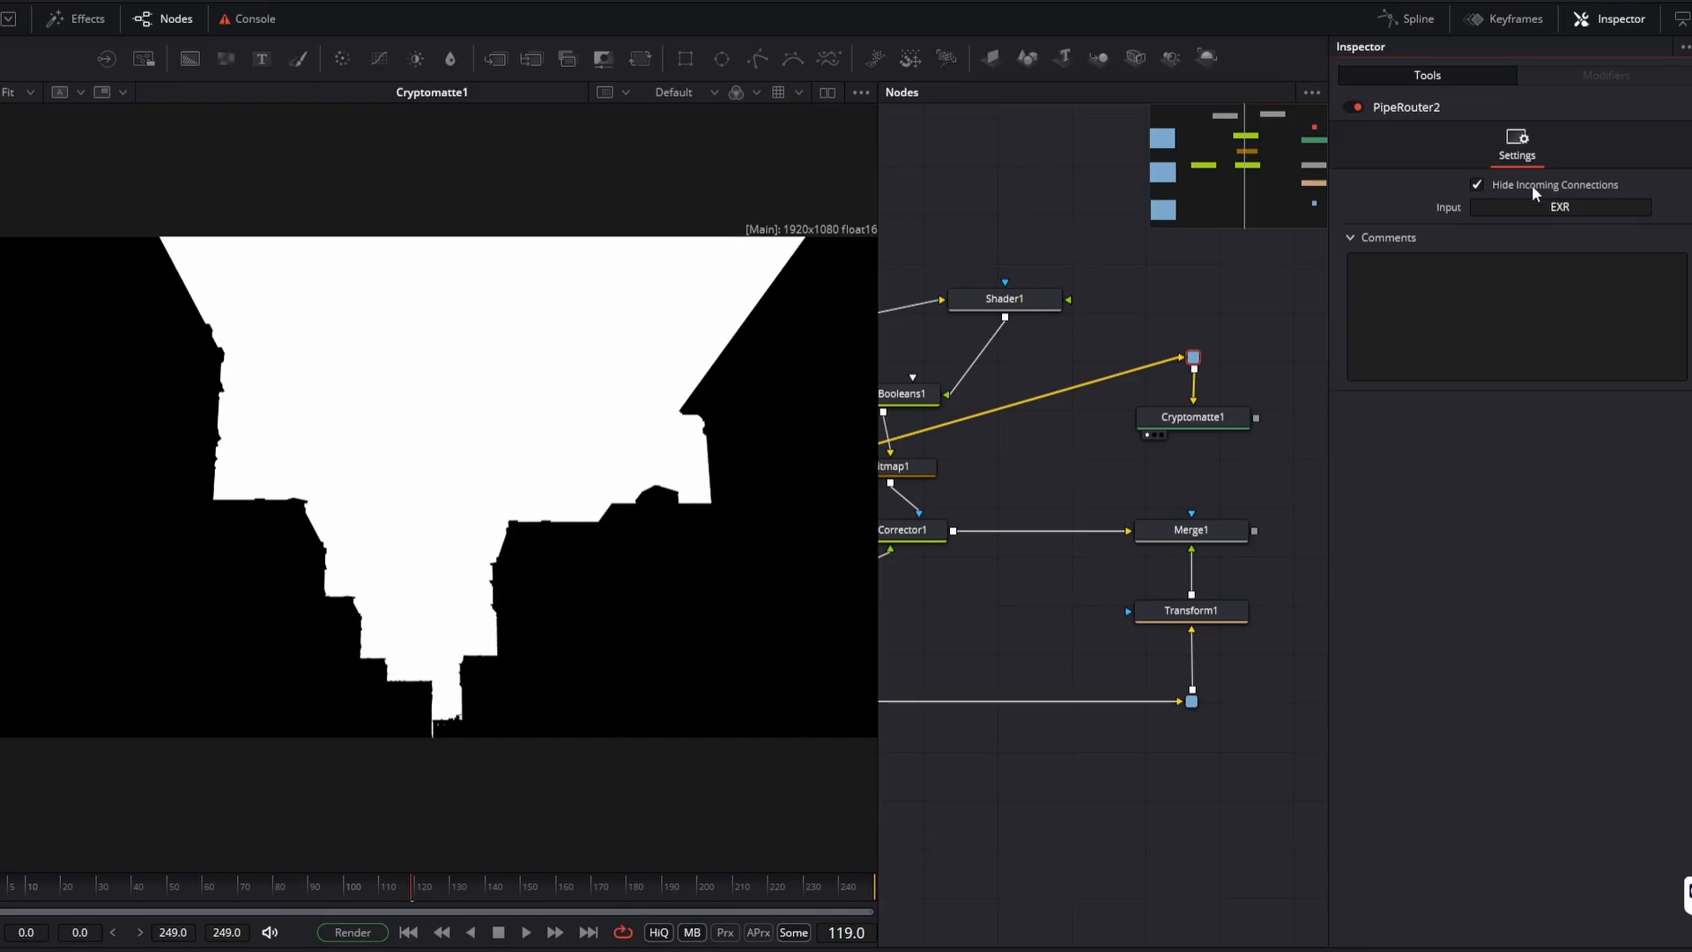
scroll(1214, 372, down, 3)
drag(936, 426, 1017, 433)
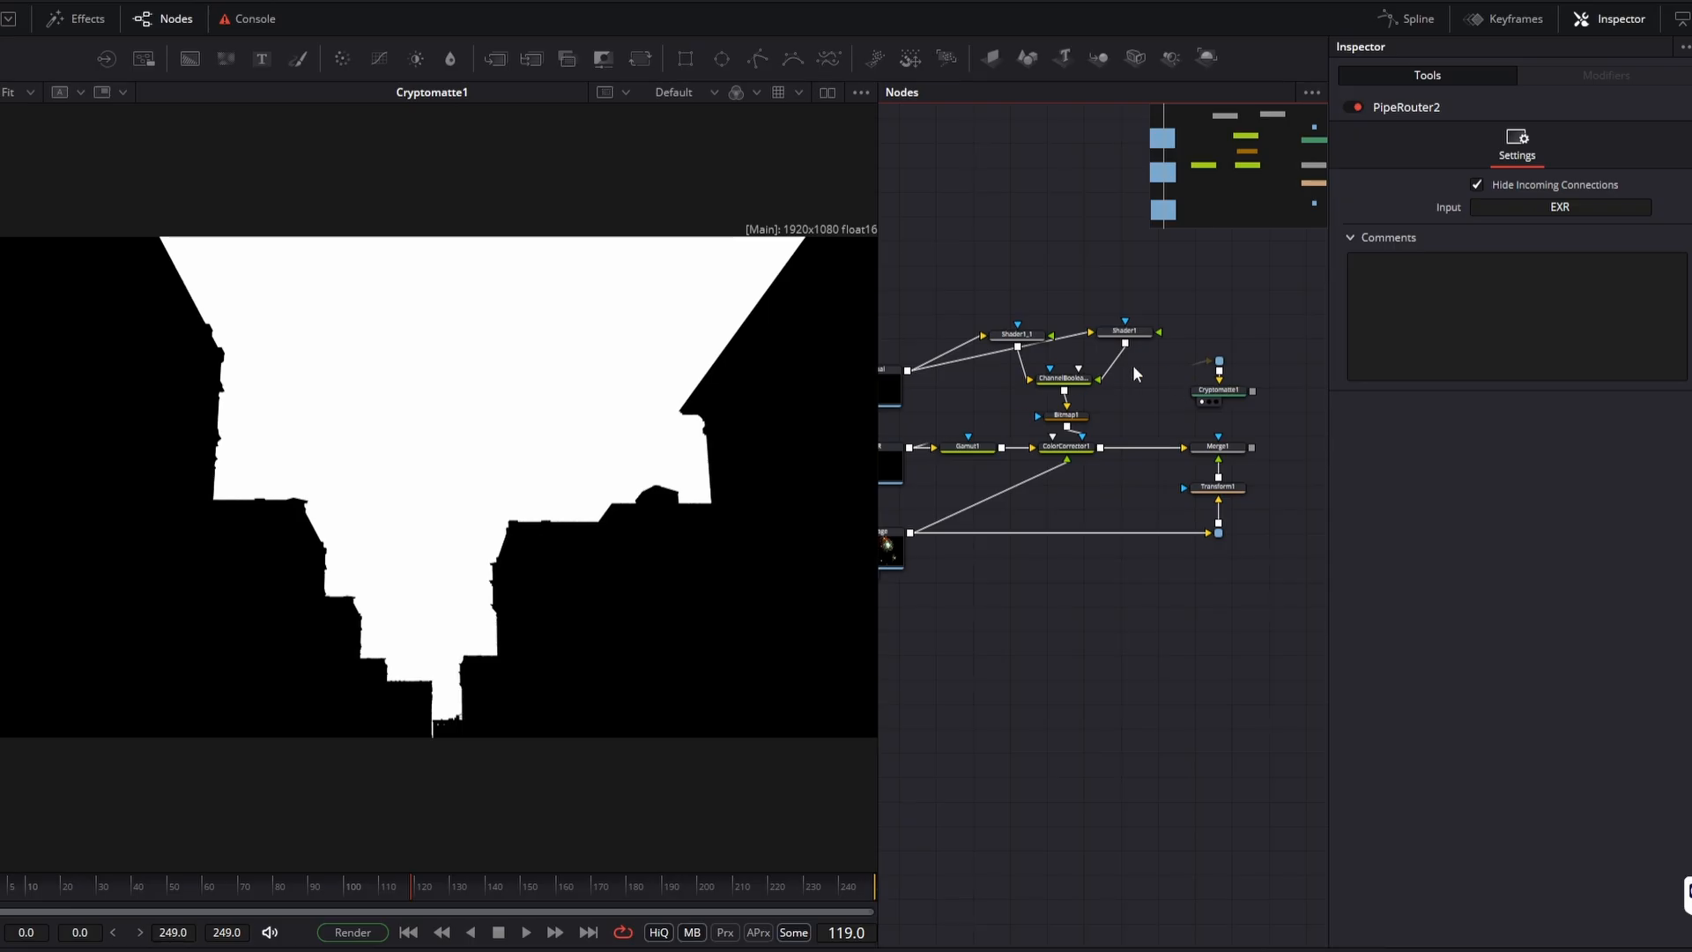
Connect the Cryptomatte's output to Merge1's mask input and view the masked Merge, including at frame 152
scroll(1133, 365, up, 3)
drag(1244, 369, 1181, 464)
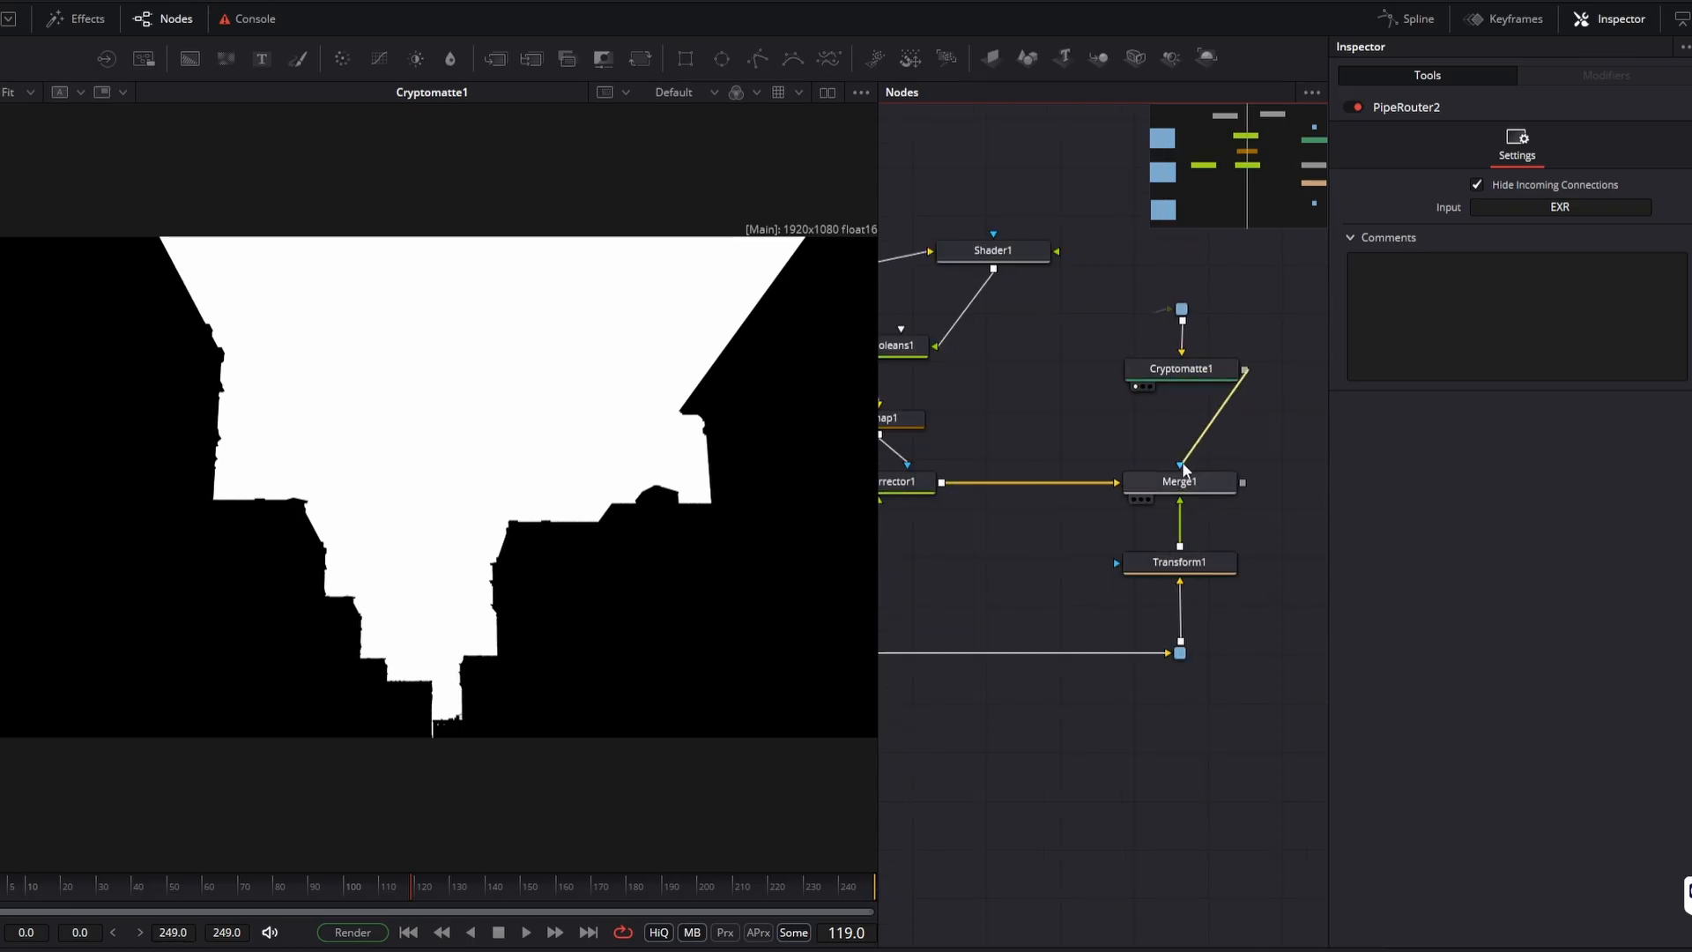
click(1192, 484)
key(1)
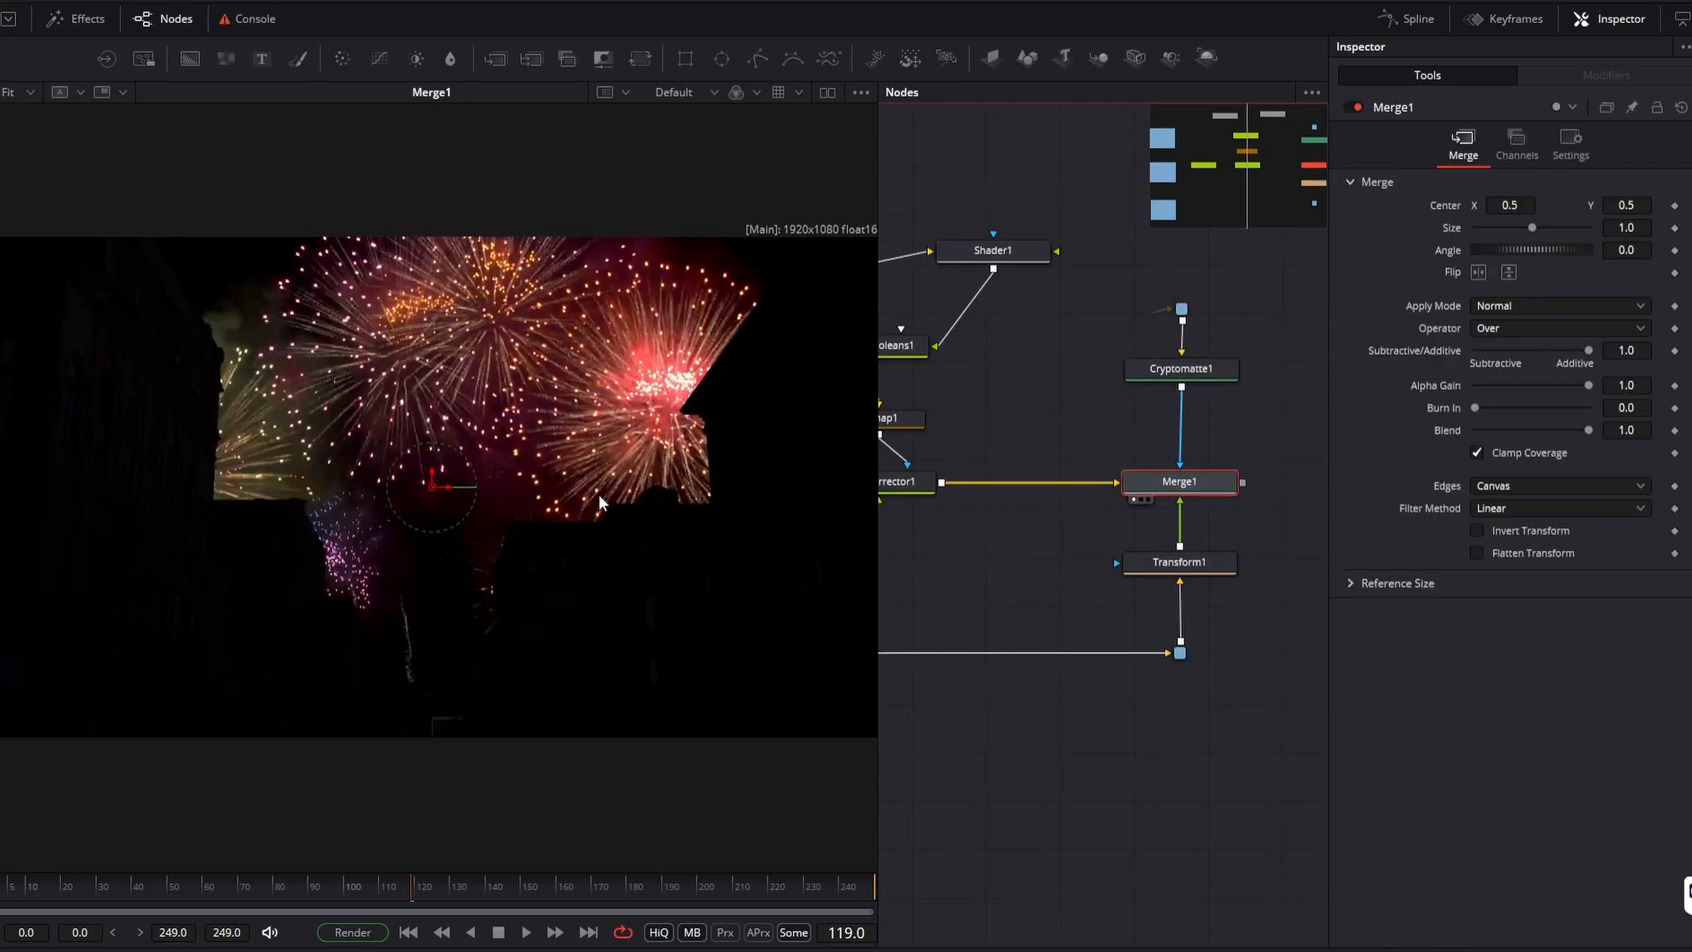
scroll(422, 456, up, 2)
scroll(389, 402, down, 2)
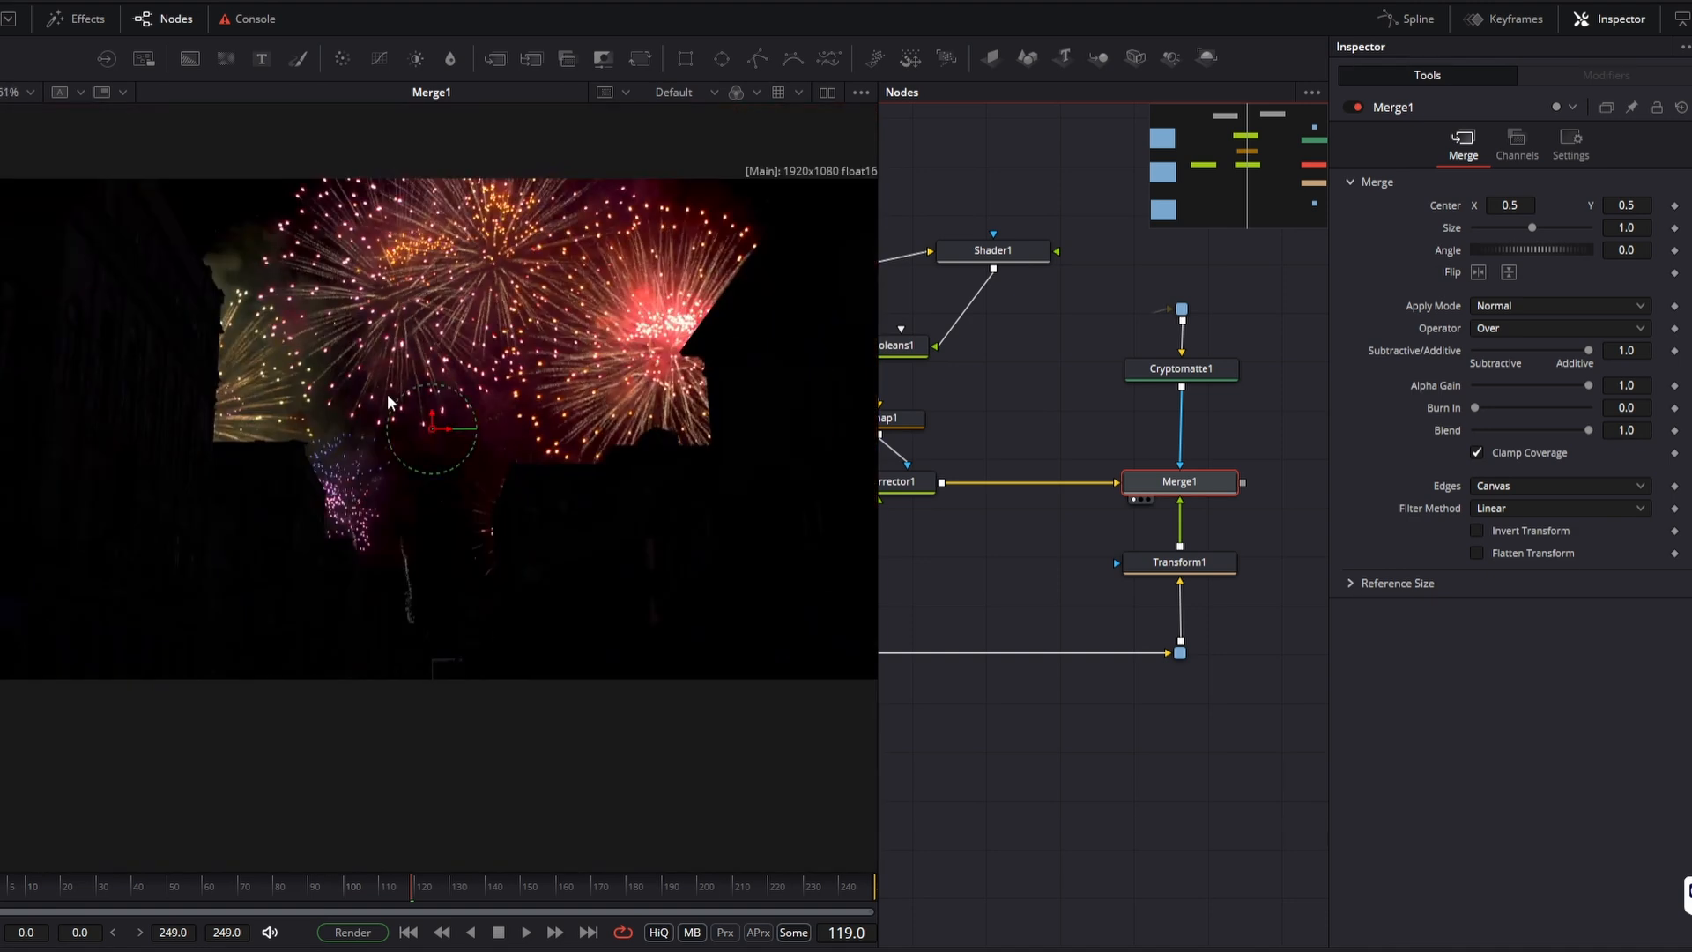
click(181, 885)
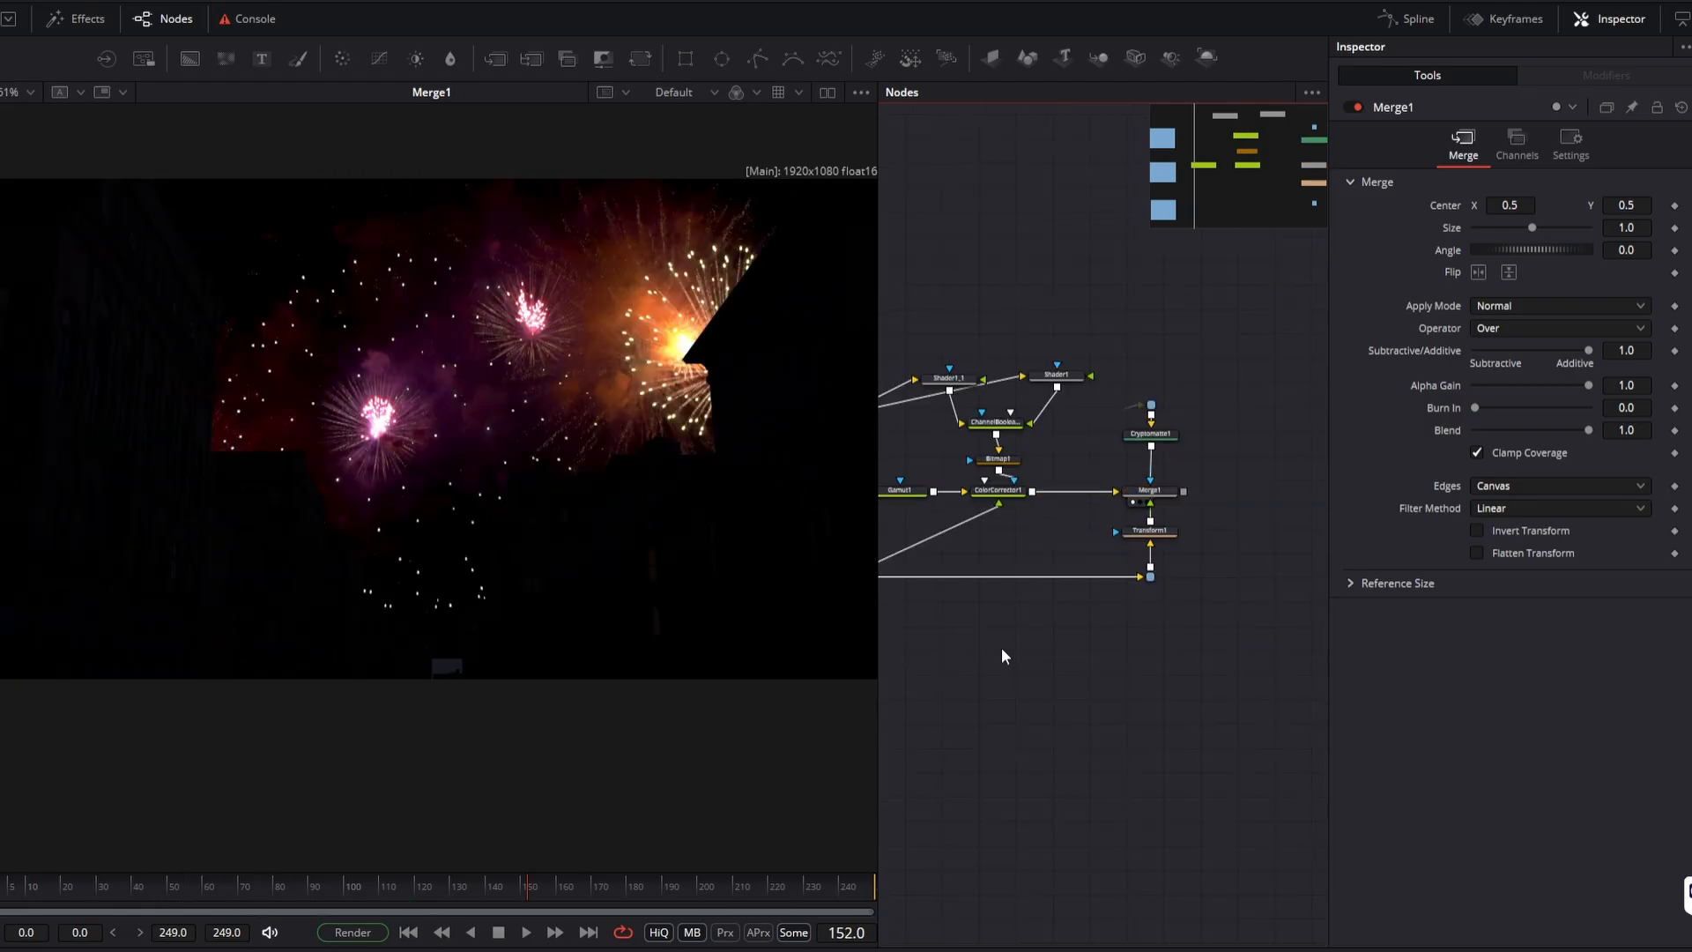
Add an XGlow node and insert it on the connection between the footage node and the pipe router below the Transform
key(shift+space)
text(cry)
key(BackSpace)
key(BackSpace)
key(BackSpace)
text(xg)
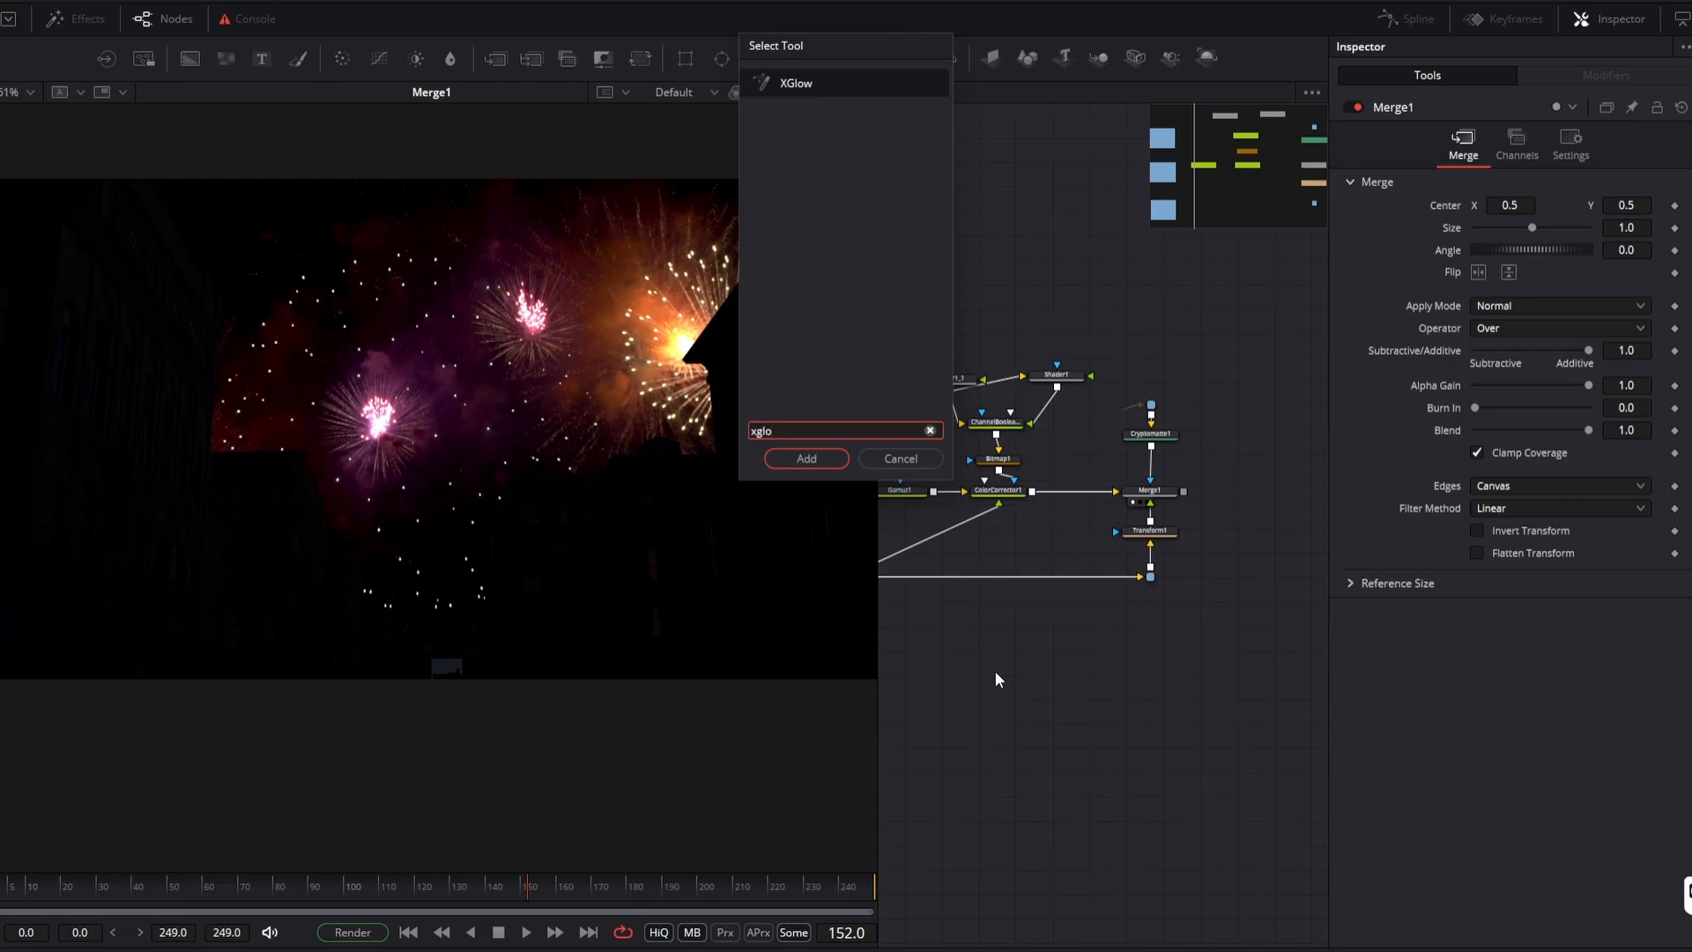
text(lo)
click(806, 458)
drag(974, 615, 1102, 652)
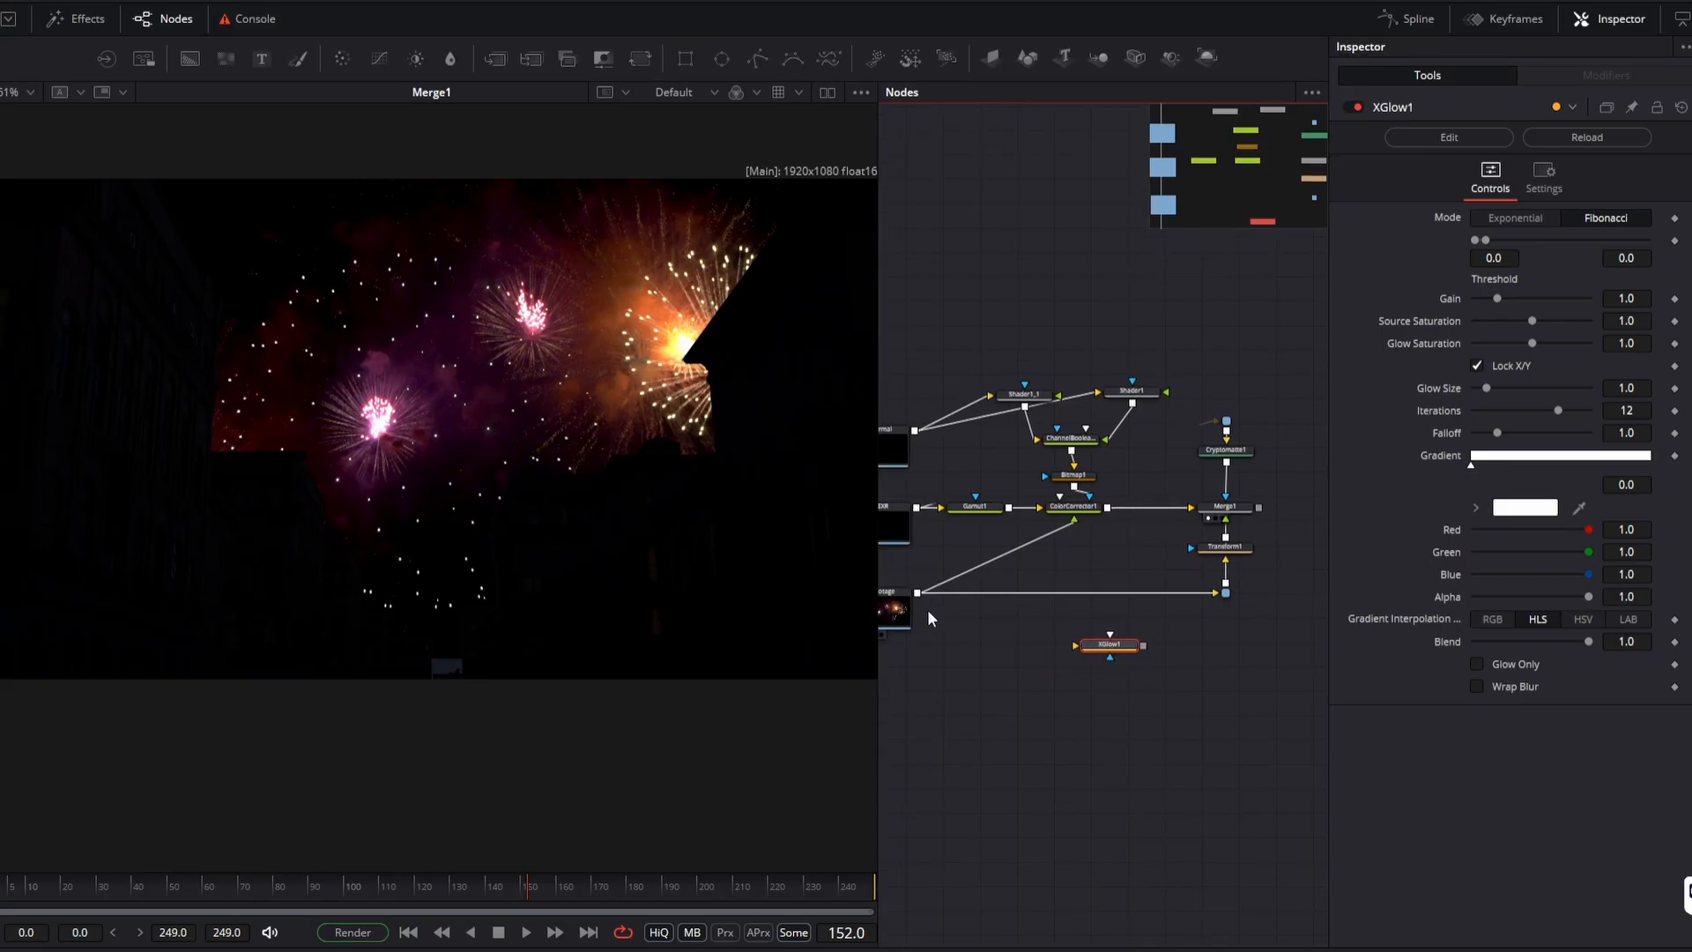
drag(957, 637, 1049, 600)
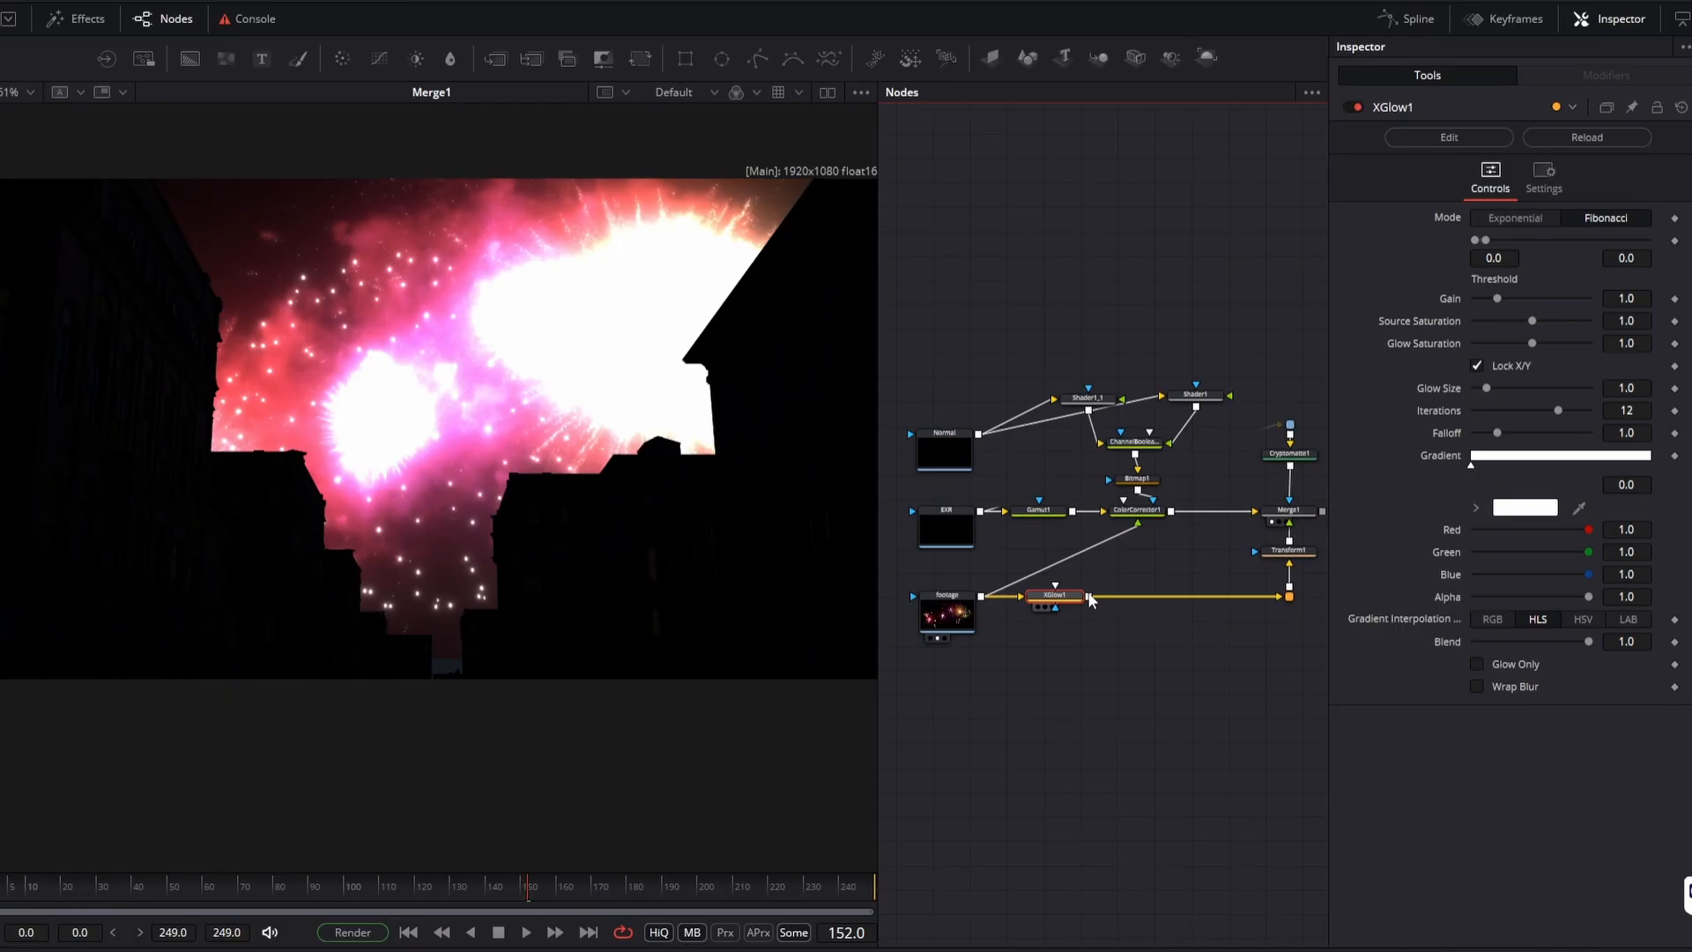
Connect XGlow1's output to ColorCorrector1's reference input and set the glow threshold range to 1.267–1.5
drag(1089, 597, 1140, 520)
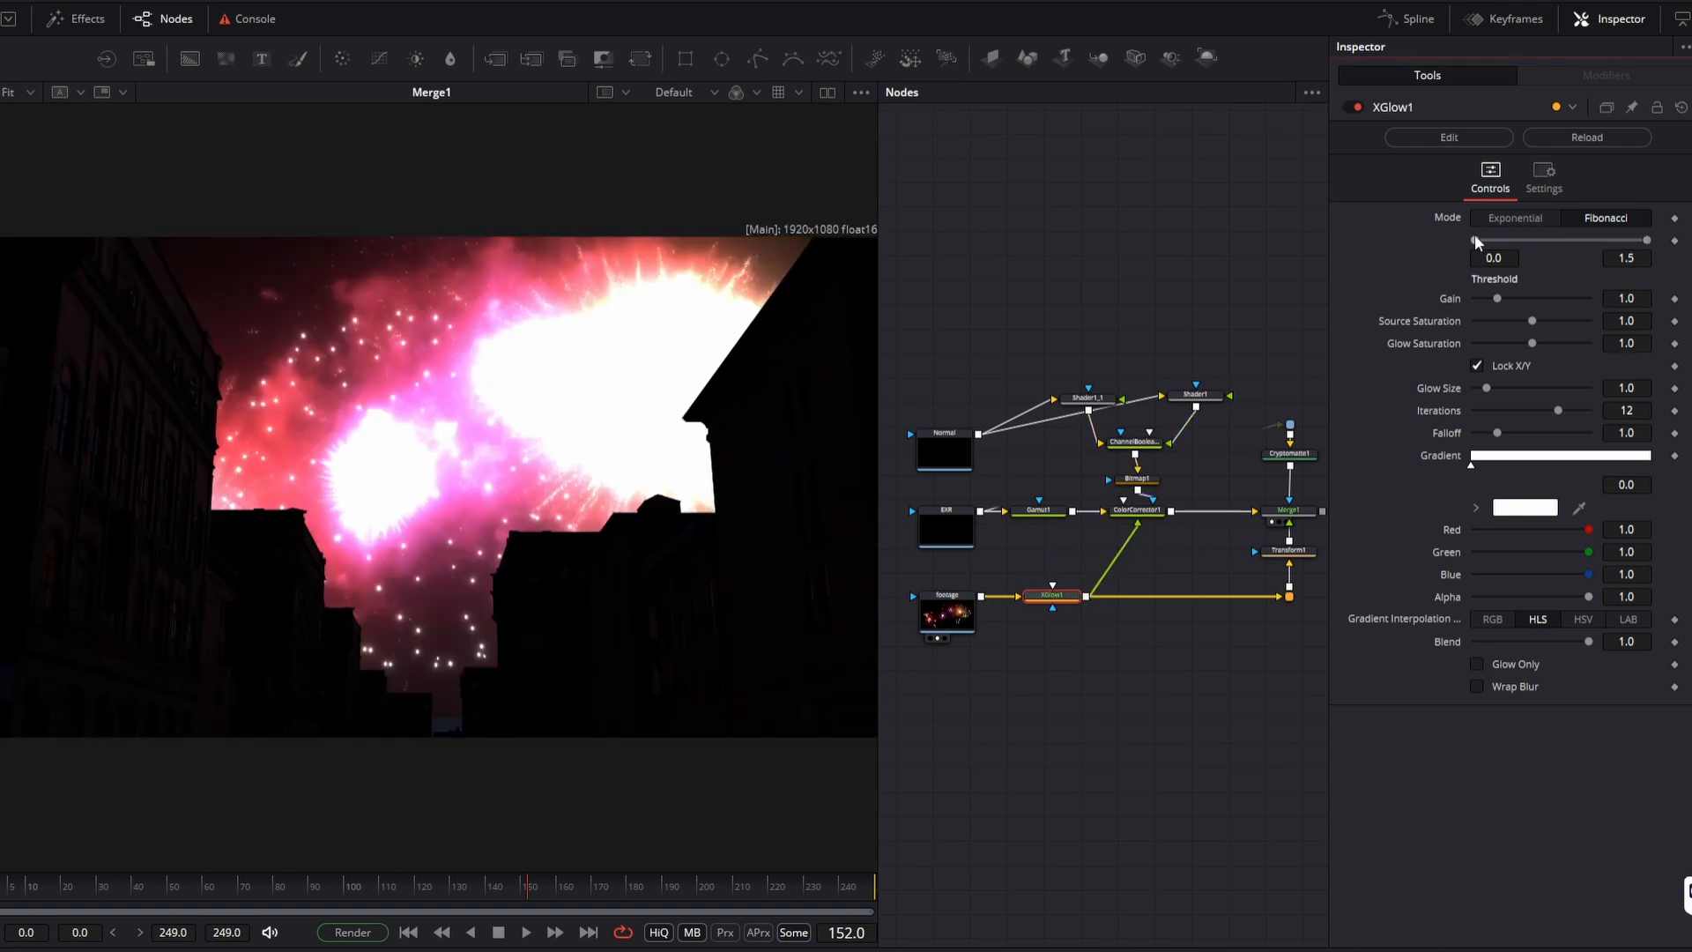
drag(1529, 241, 1610, 245)
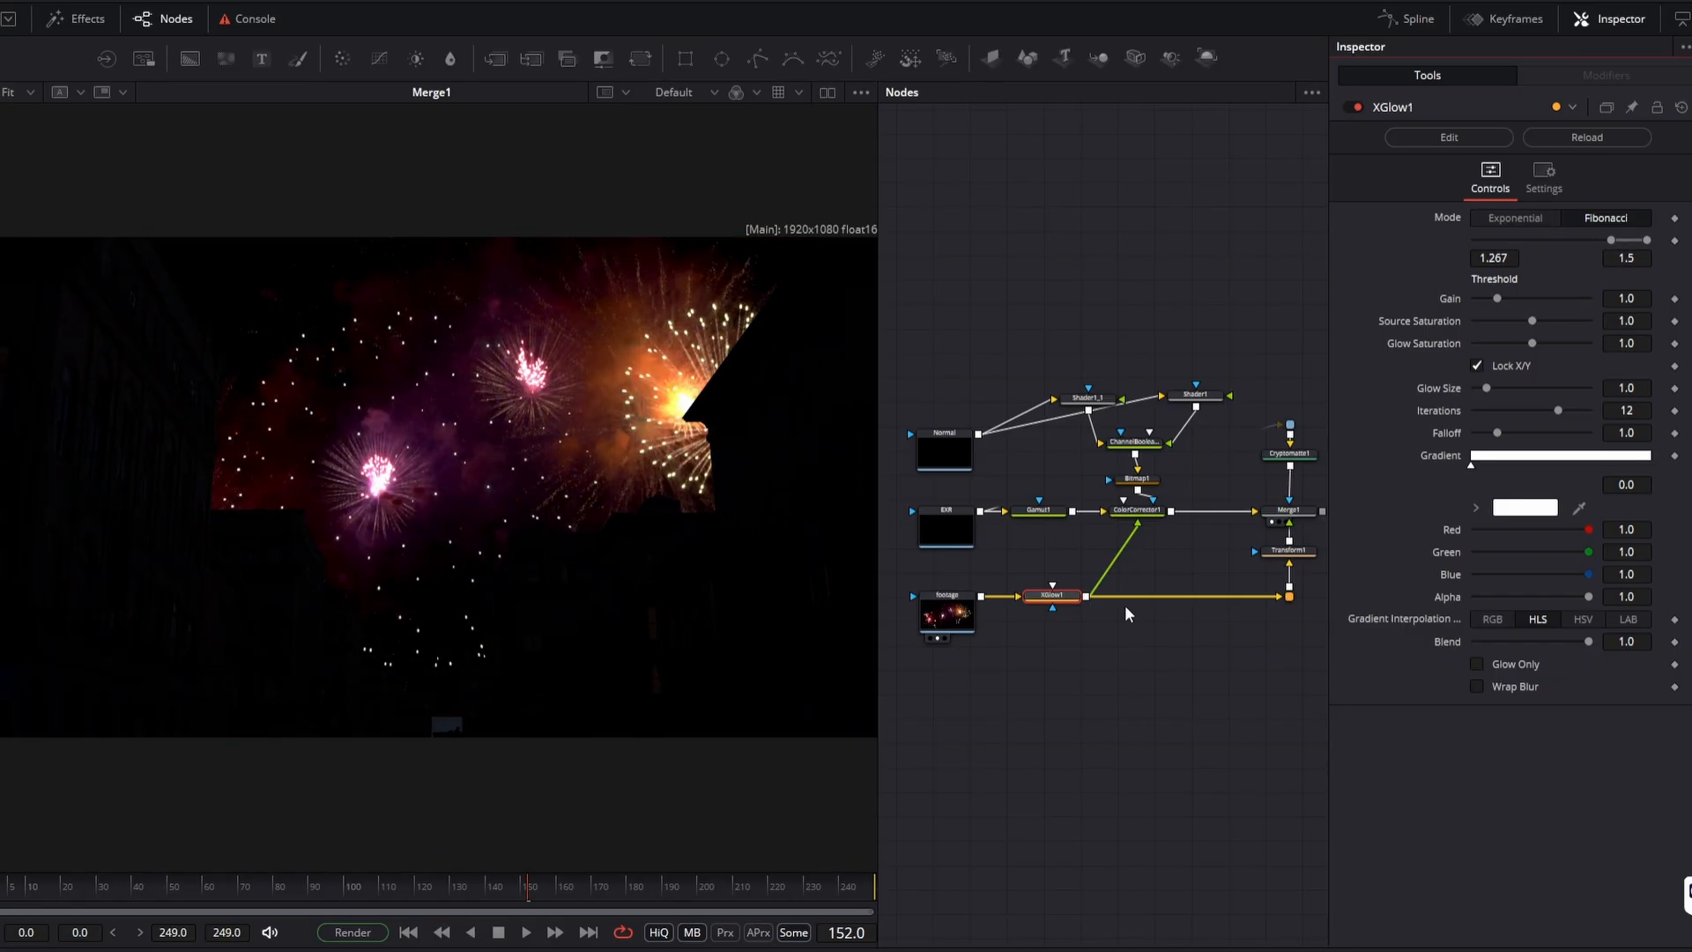
Move XGlow1 directly below ColorCorrector1 and connect the footage straight to the pipe router, so the glow feeds only the color corrector
drag(1064, 599, 1141, 552)
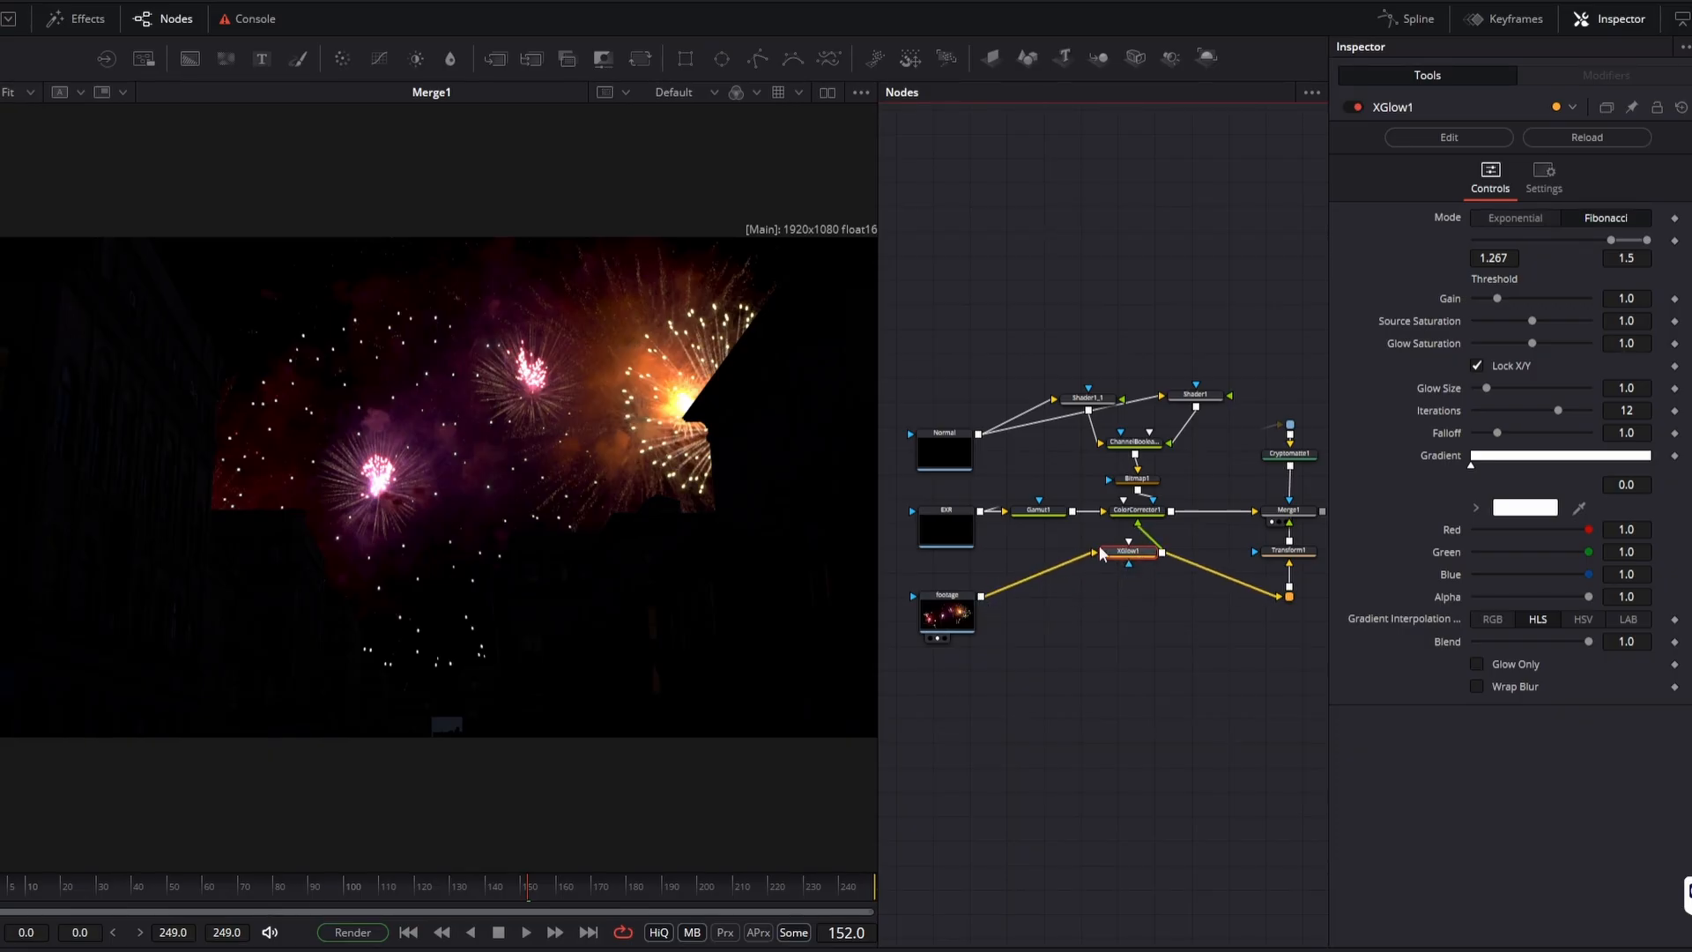
drag(985, 594, 1278, 601)
drag(1142, 557, 1152, 555)
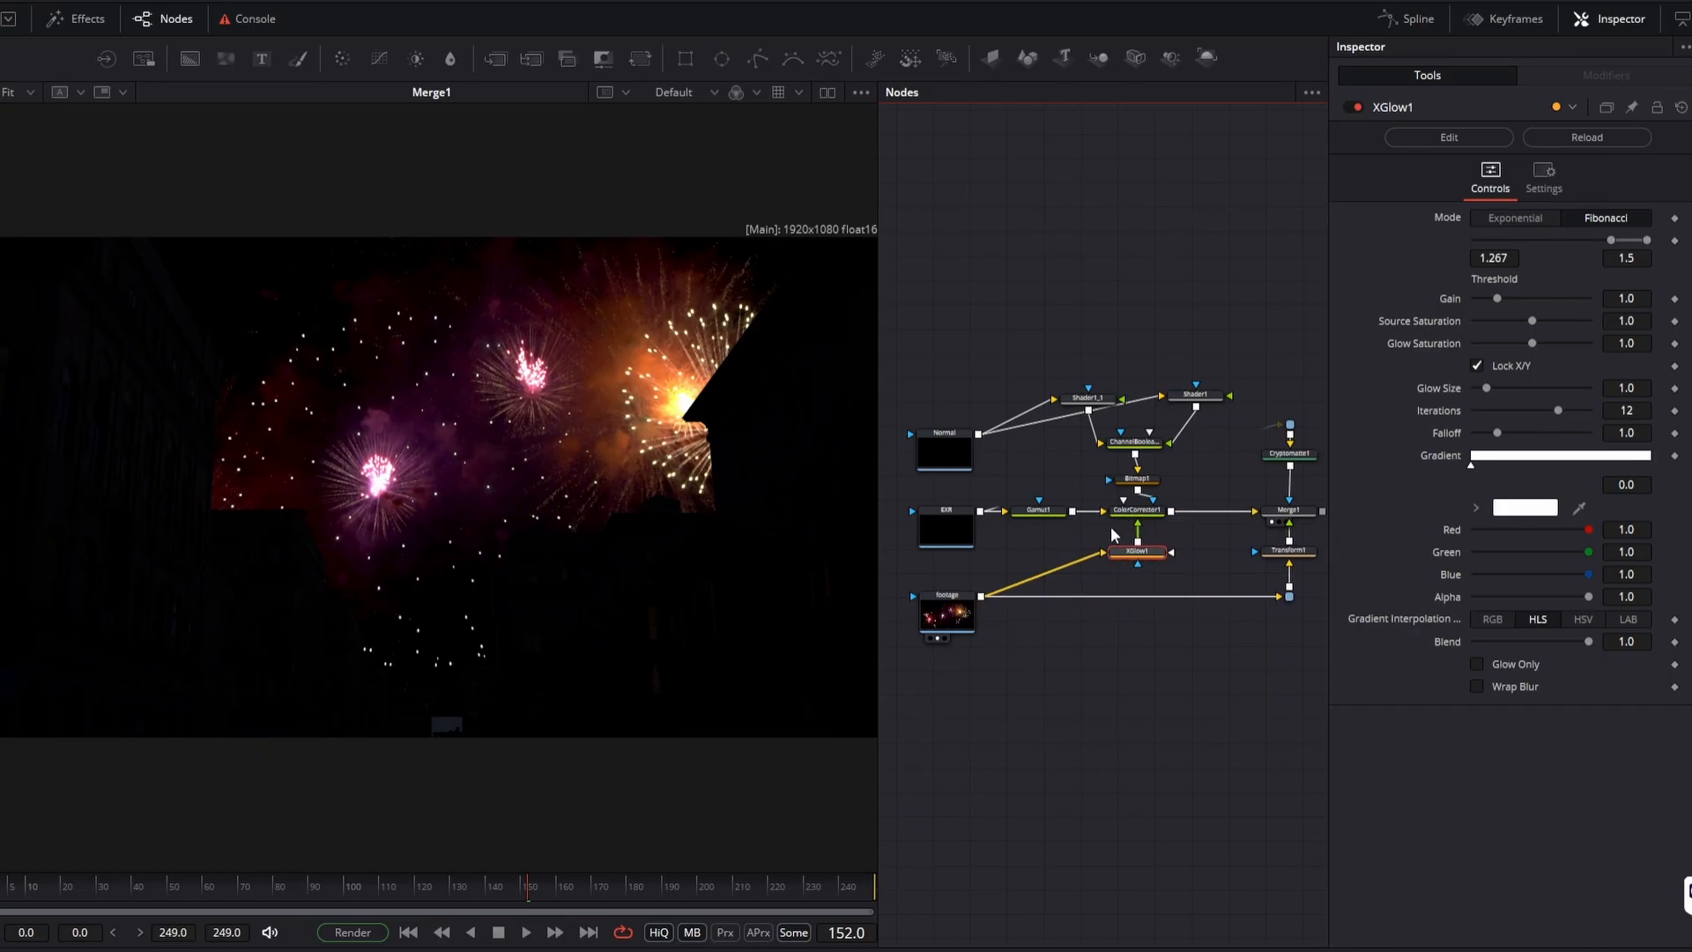
Set XGlow1's threshold range to 0.0–0.392 and check the relit buildings at several frames, including 211 and 16
drag(1611, 244, 1526, 243)
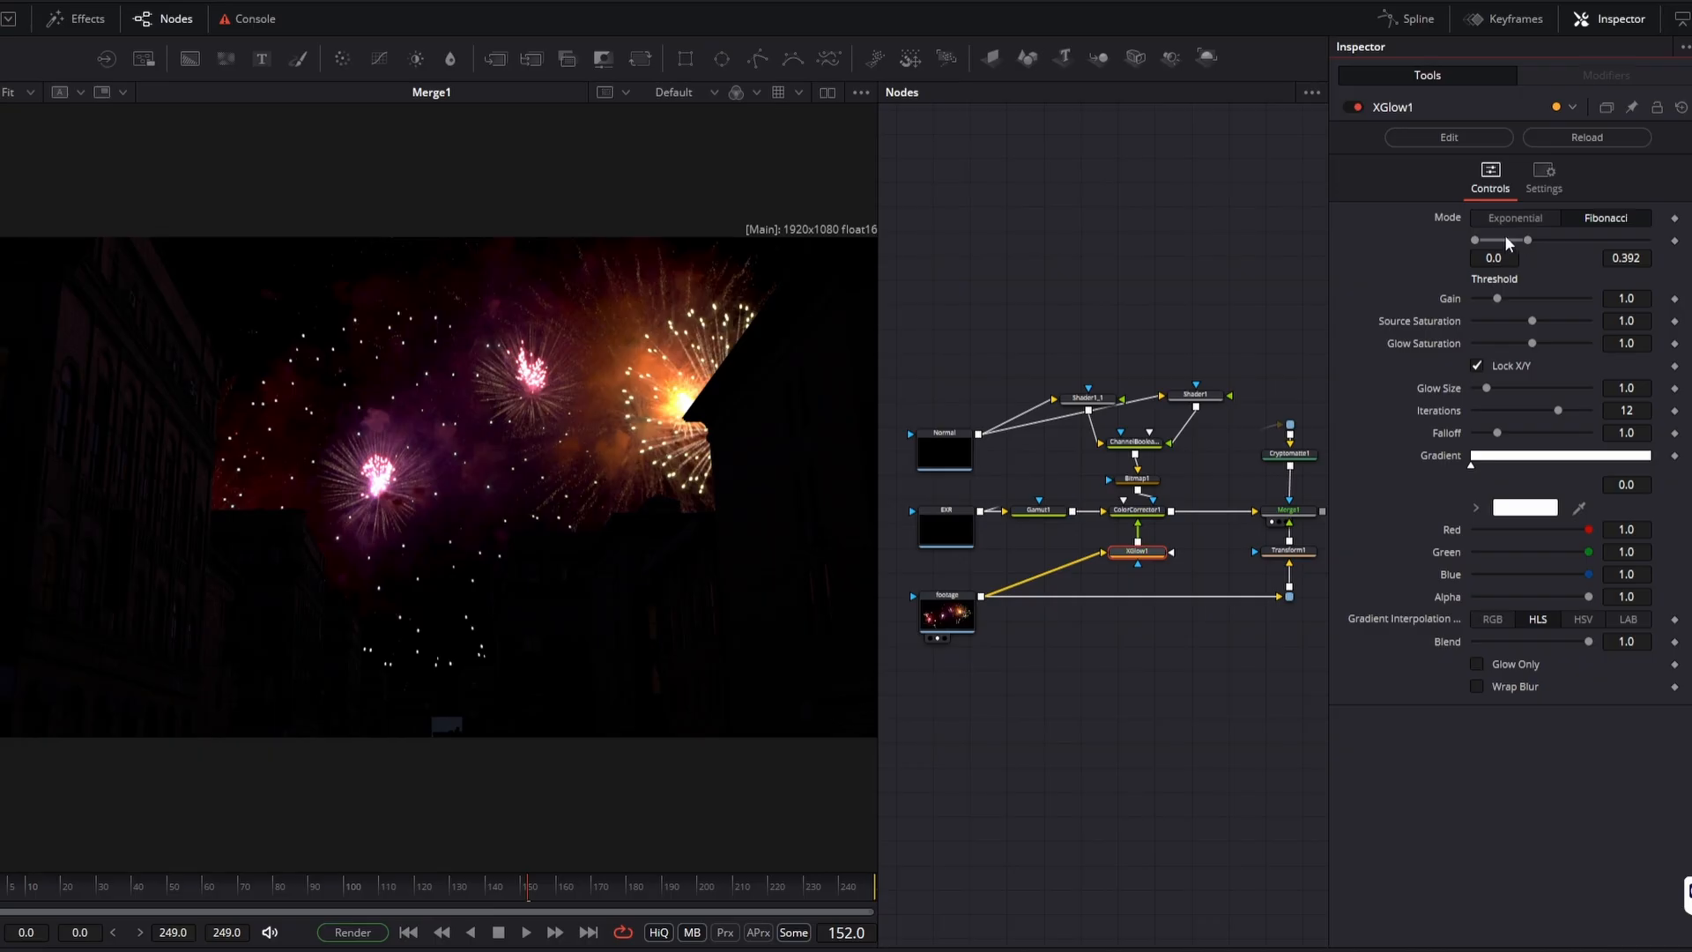
drag(605, 889, 738, 888)
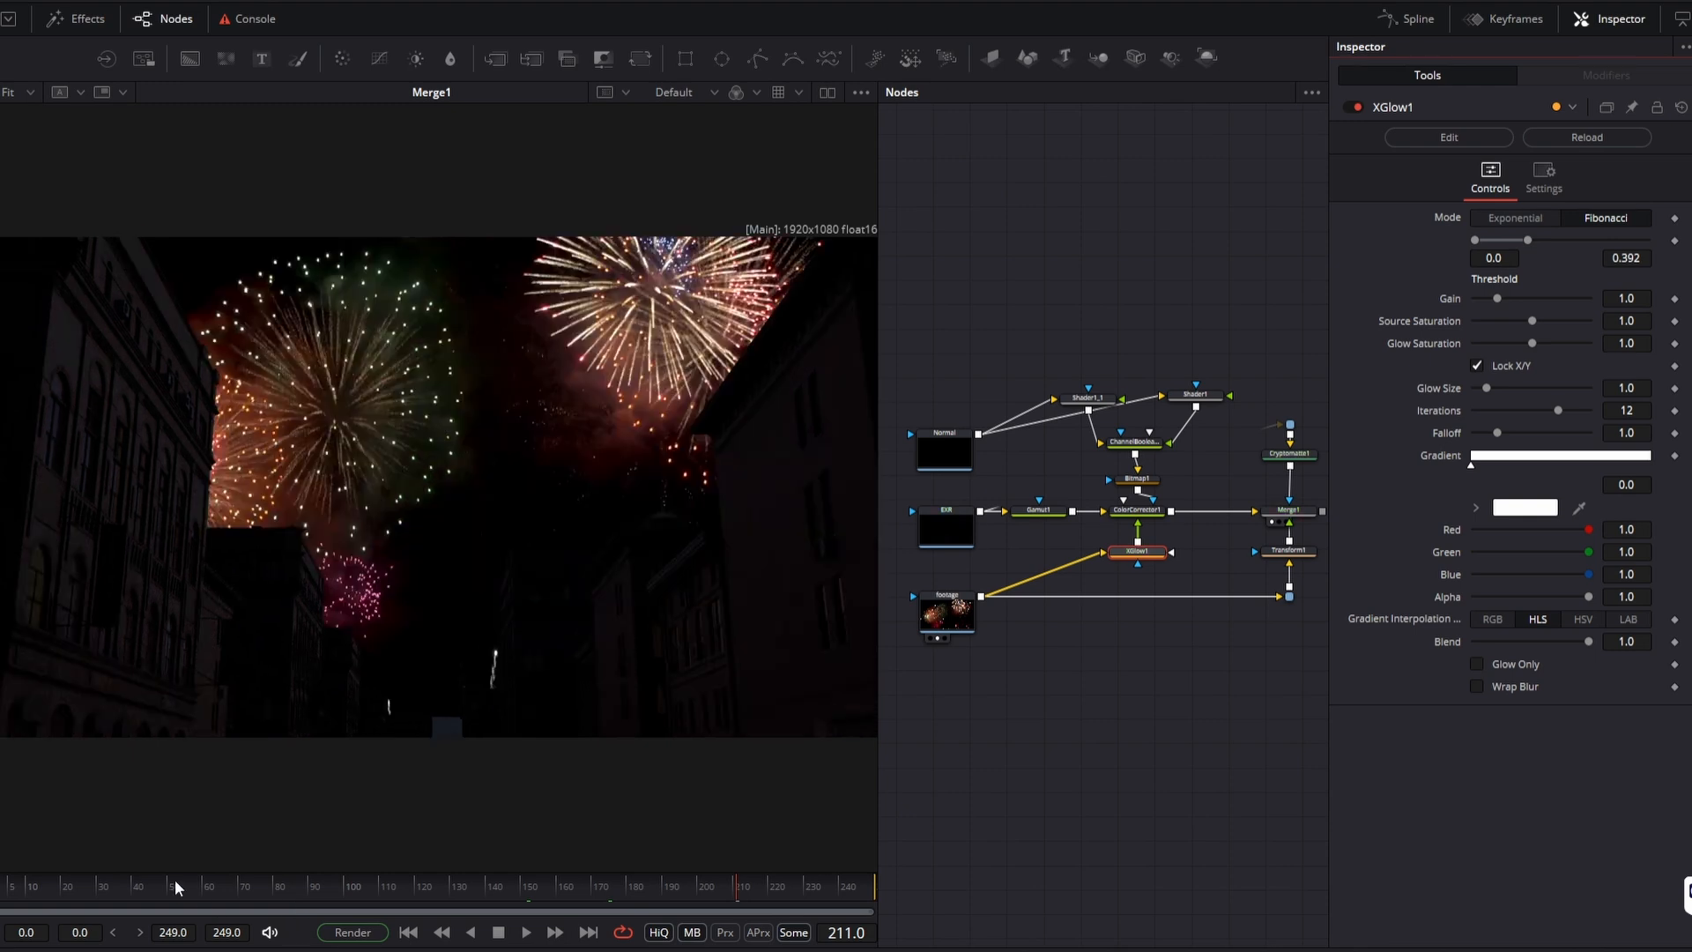
click(175, 881)
drag(170, 881, 48, 899)
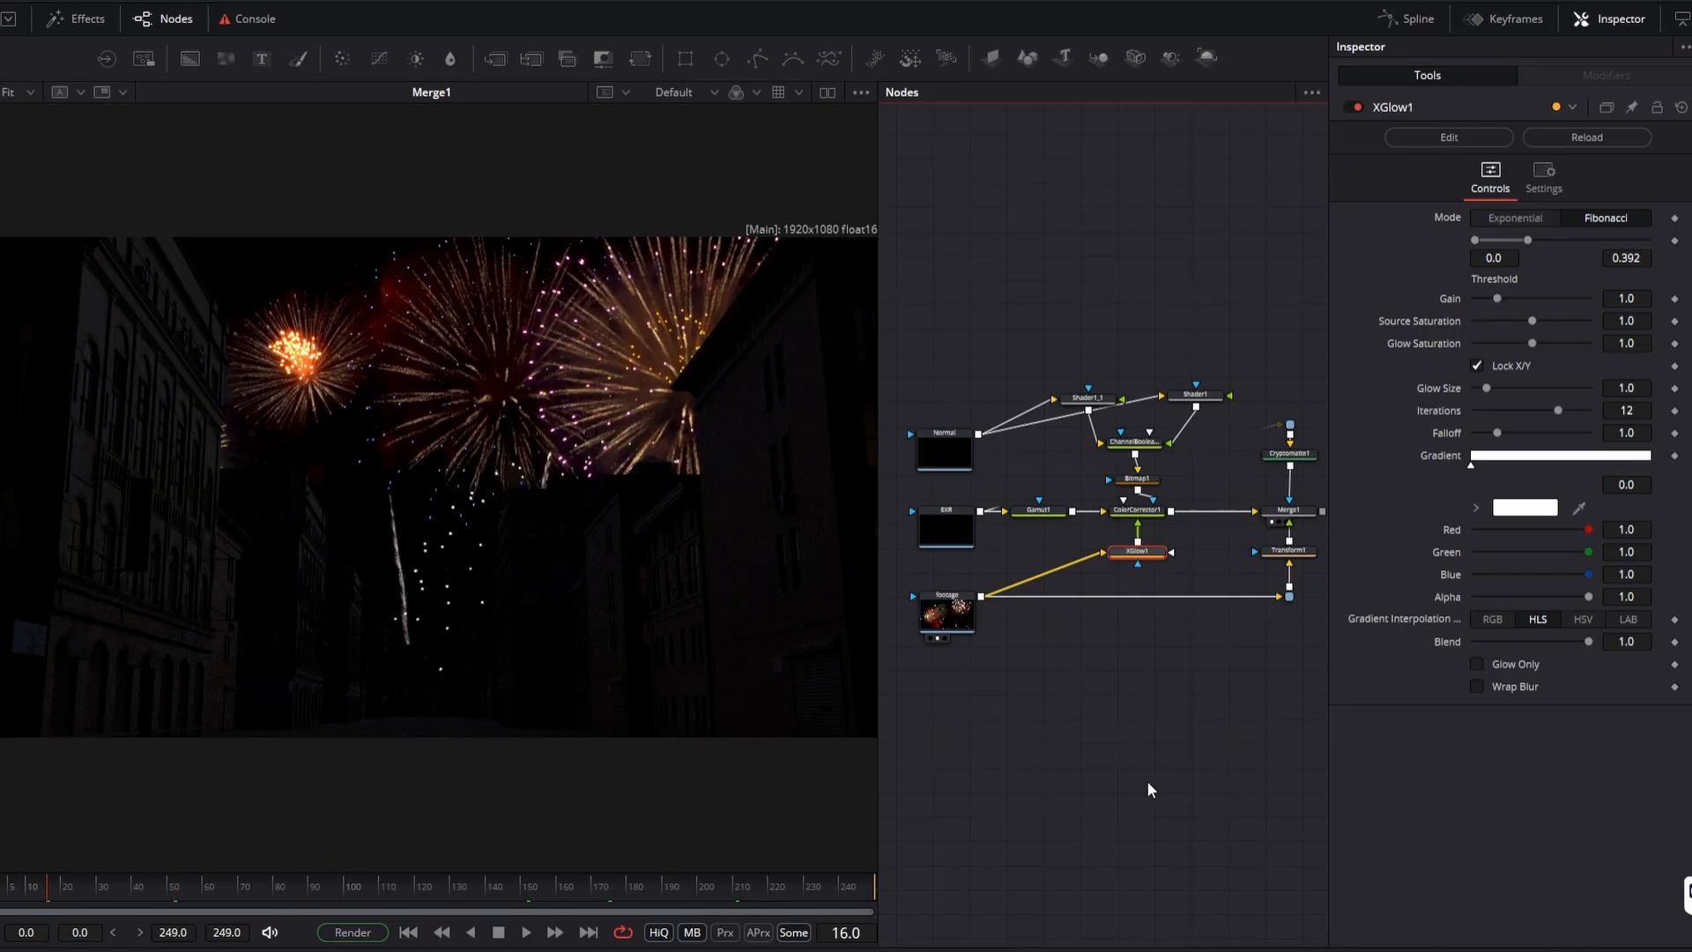
Set Merge1's apply mode to Screen and check the composite at other frames, including 181
scroll(1233, 654, up, 5)
click(1219, 498)
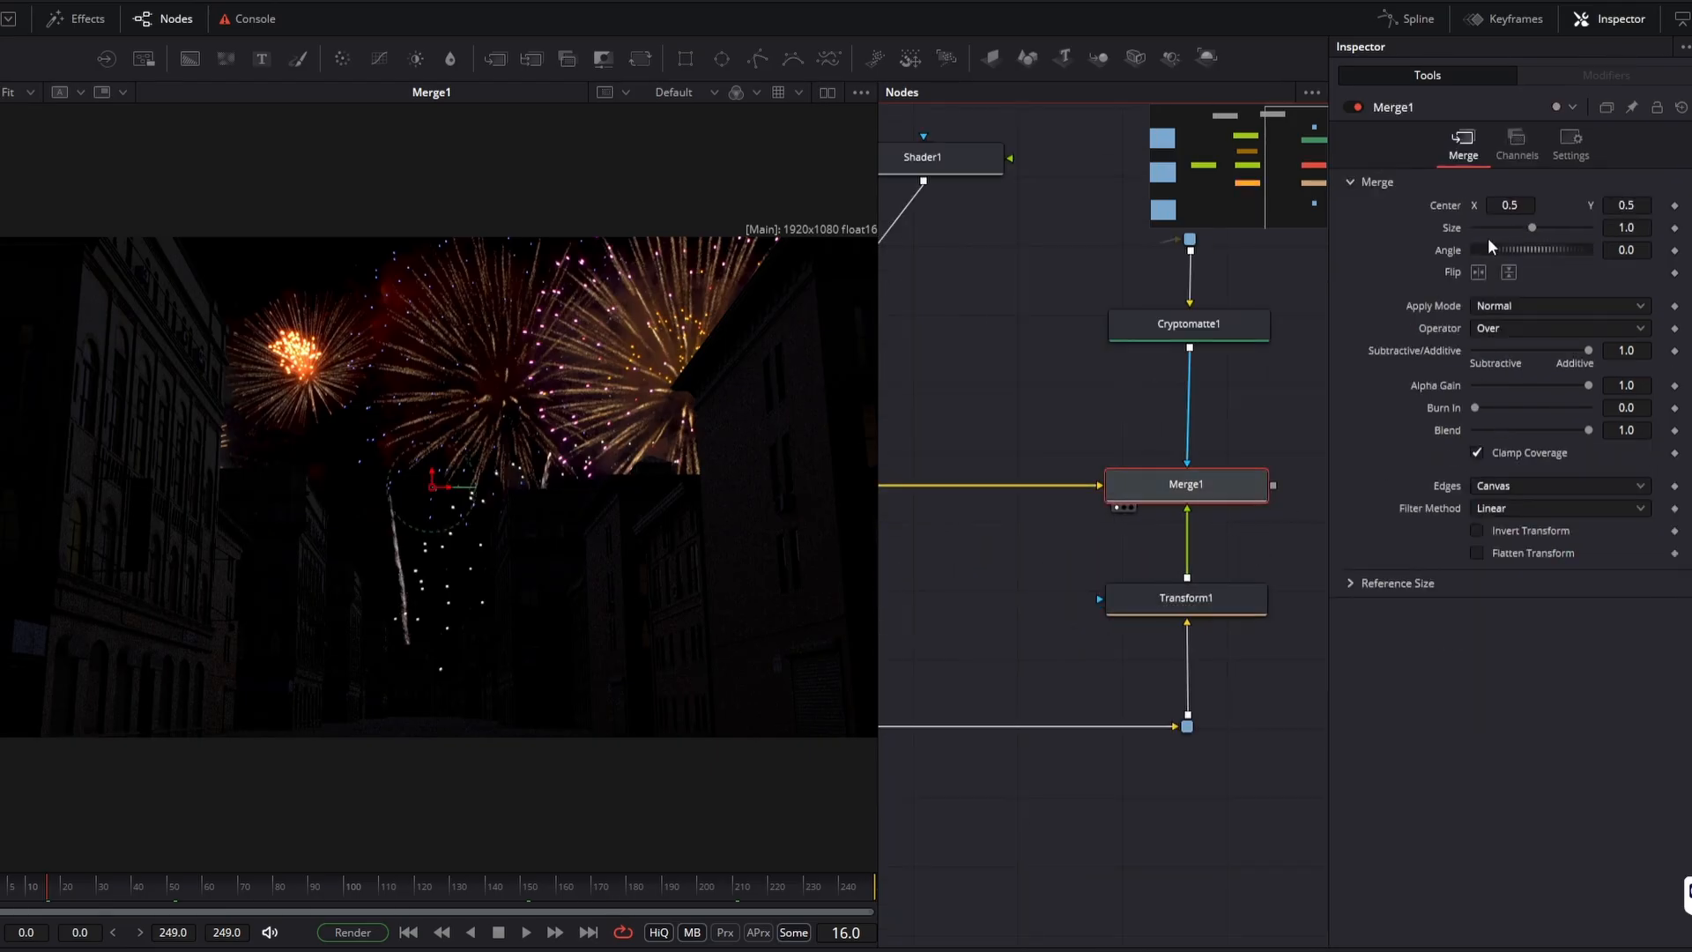
click(1525, 304)
scroll(1547, 303, down, 5)
scroll(1530, 393, up, 5)
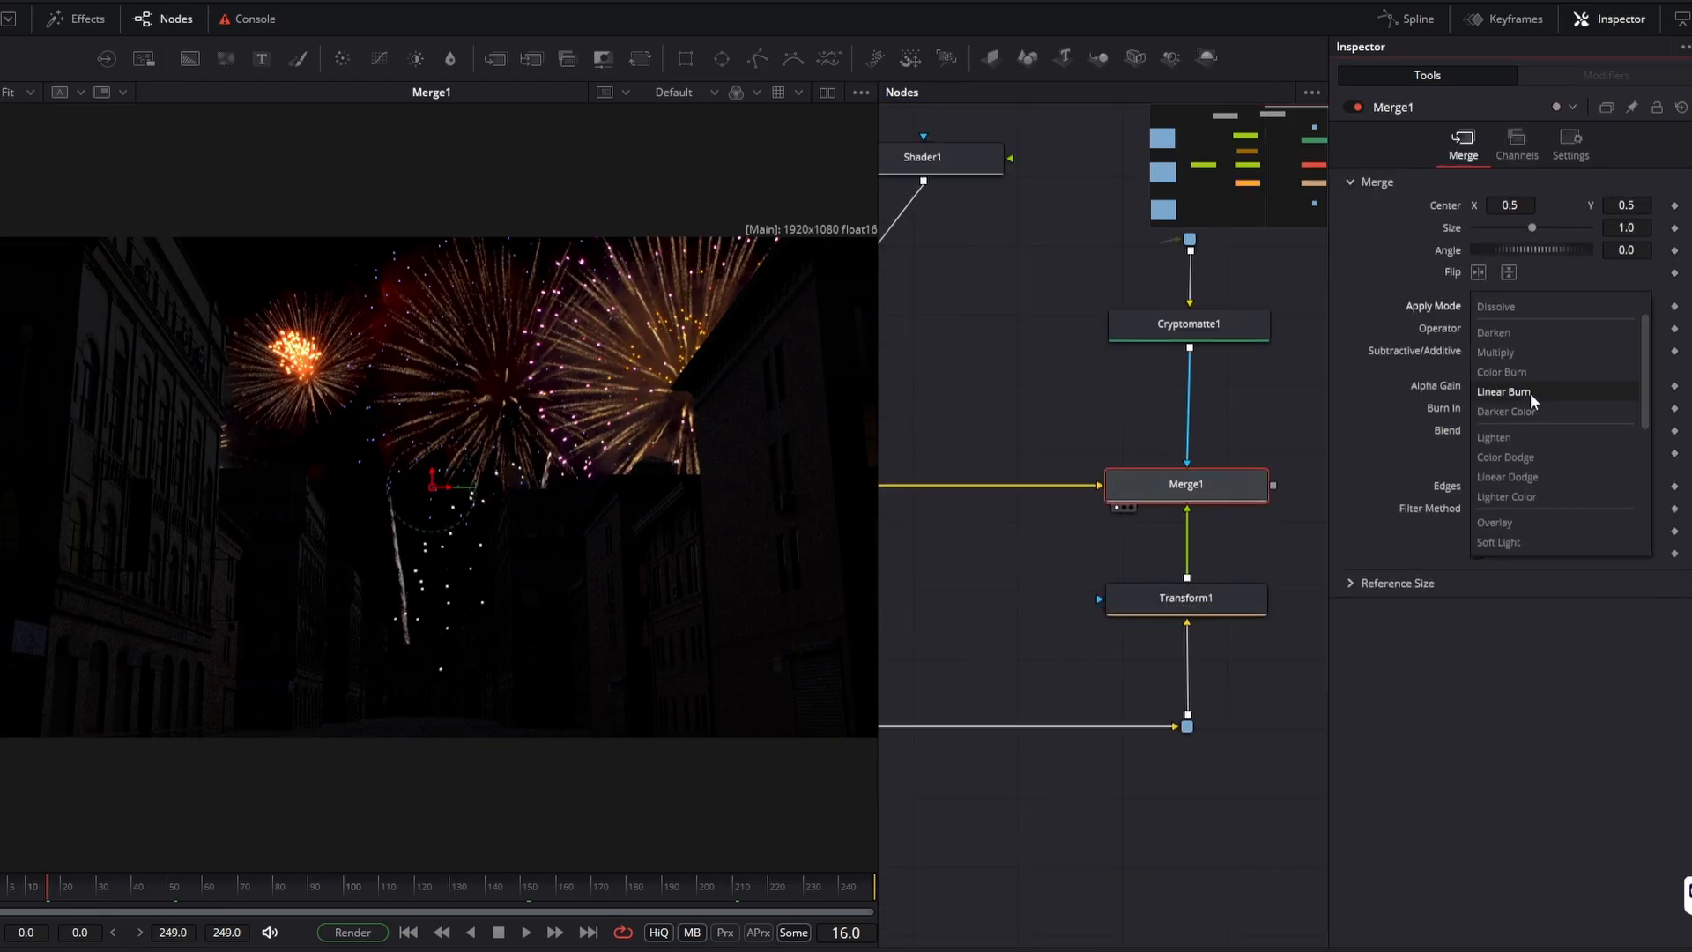
click(1514, 342)
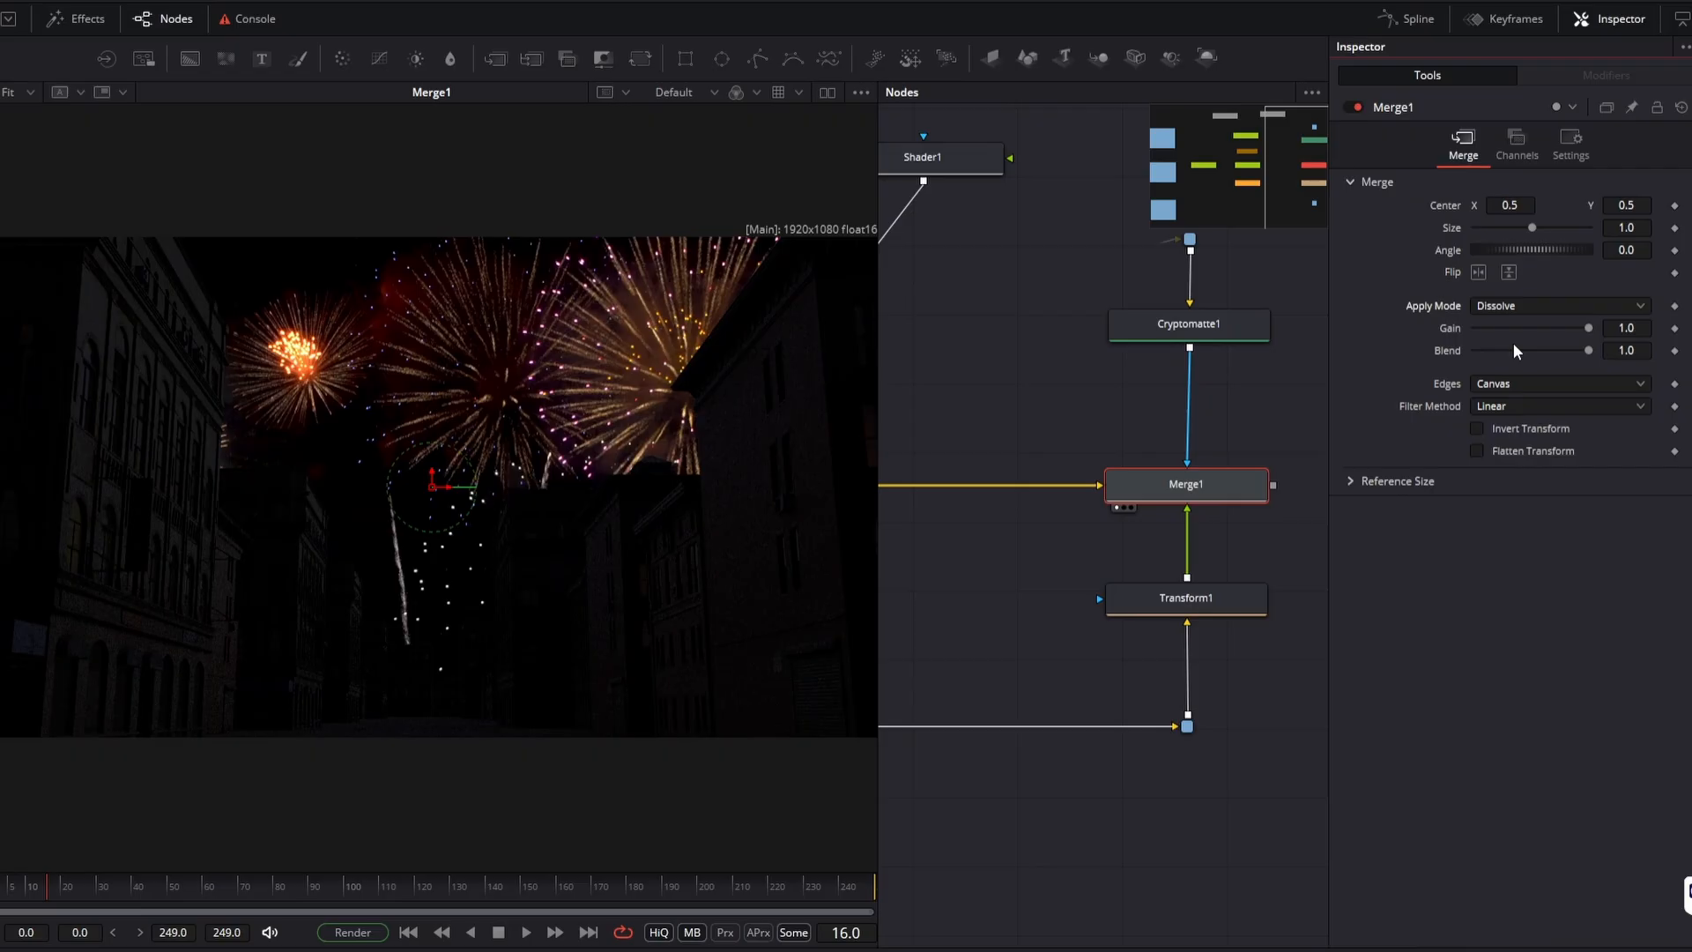
click(1511, 306)
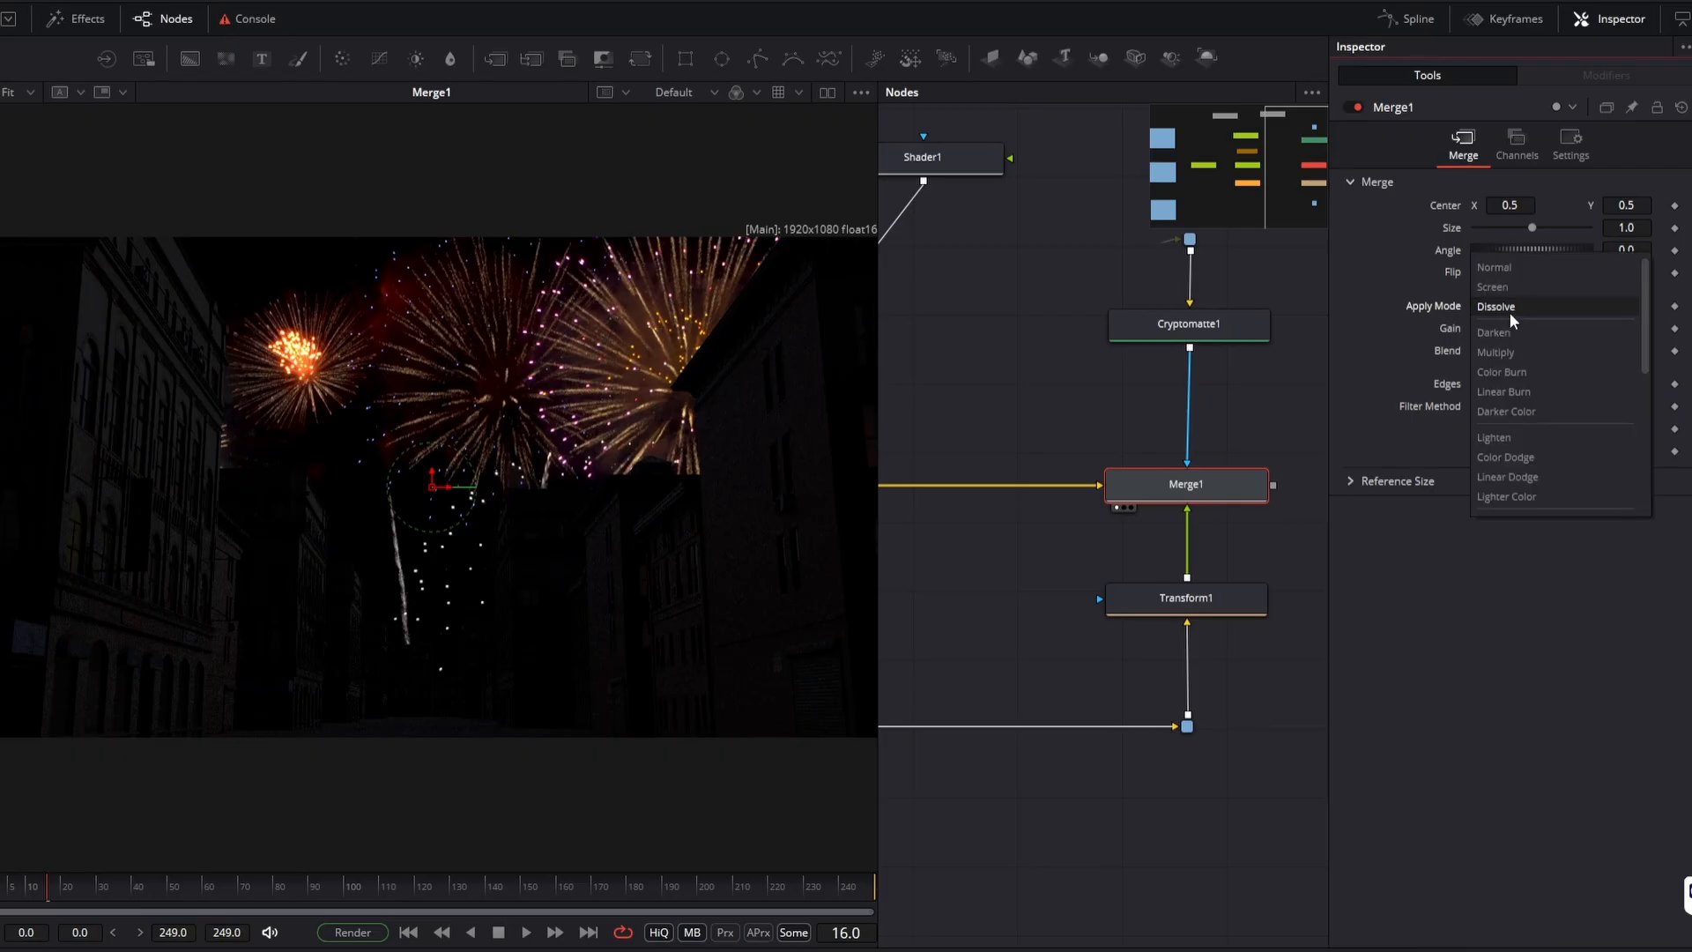
click(1513, 287)
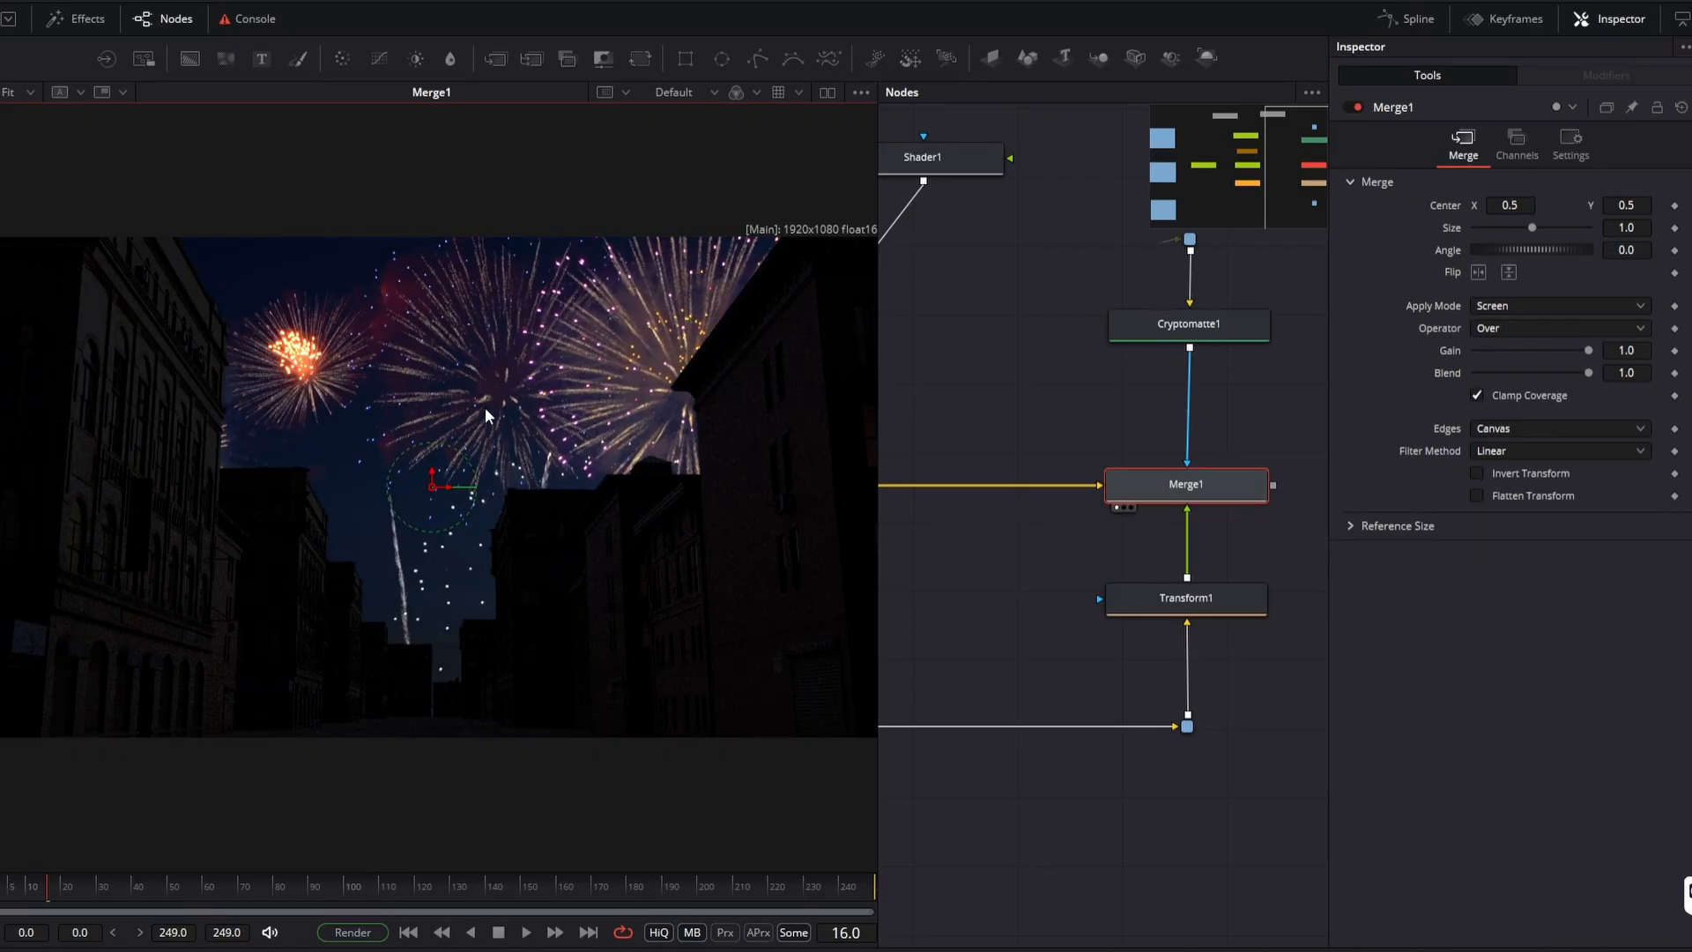
click(238, 872)
click(629, 887)
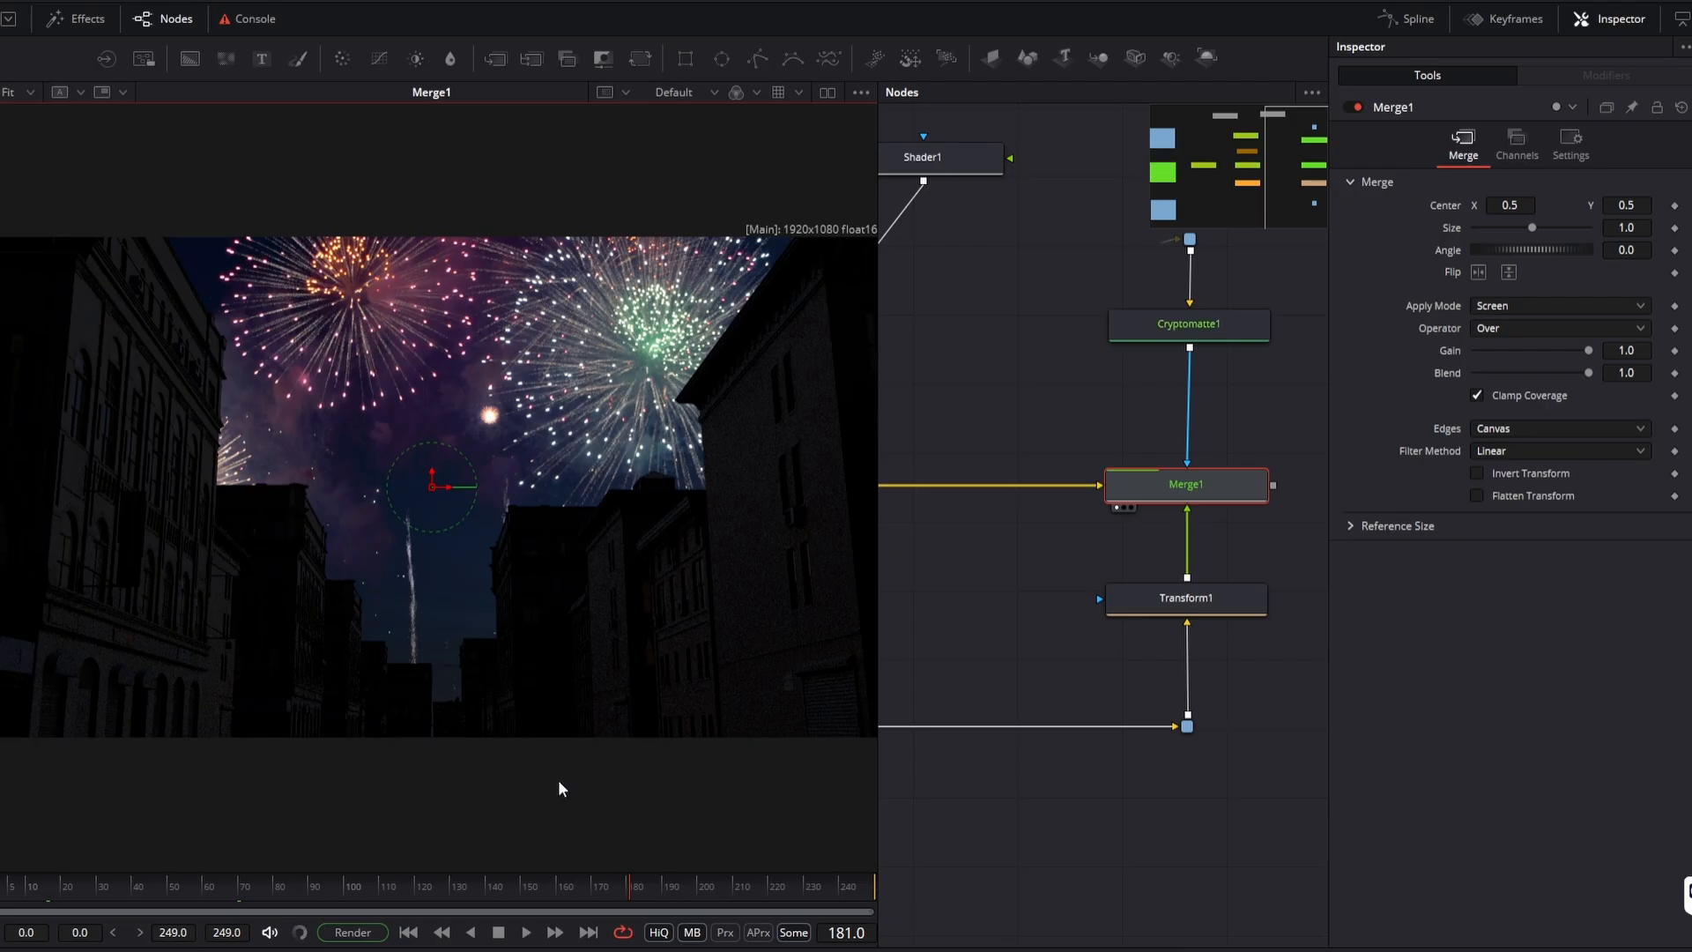